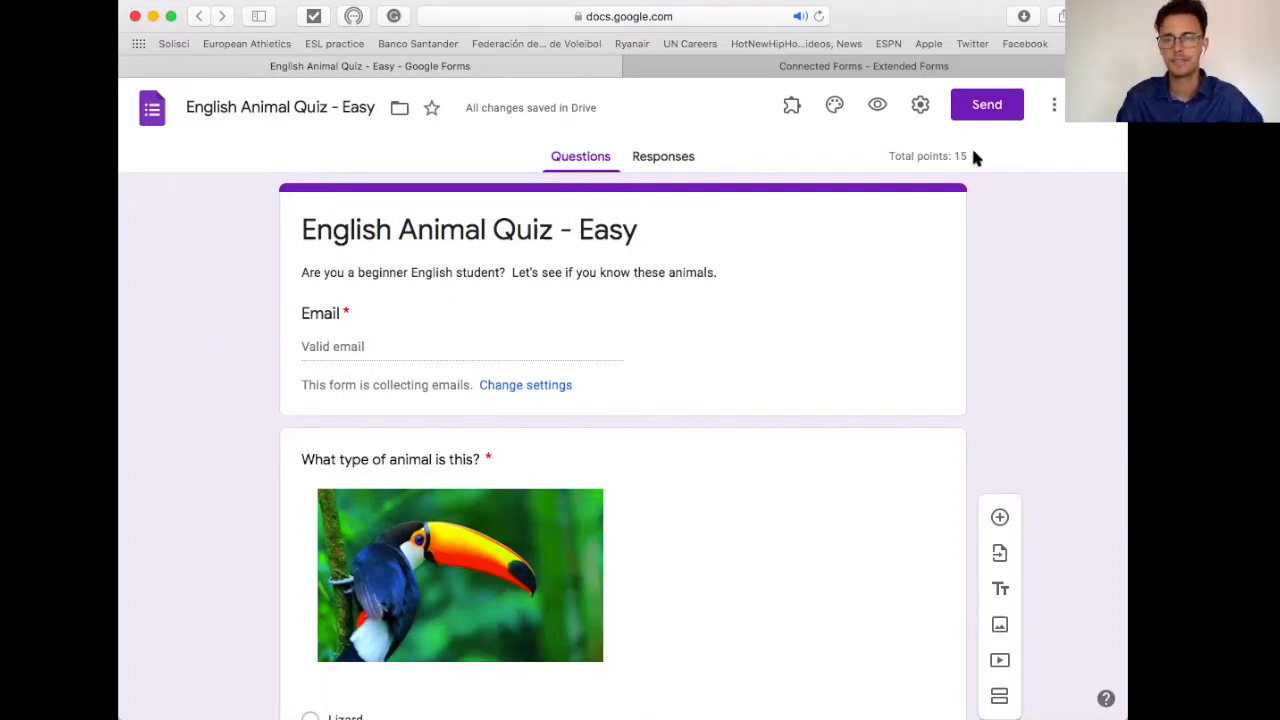
# Step: Start a new blank form from the Forms home page and title it 'ABC Exam'
pyautogui.click(154, 120)
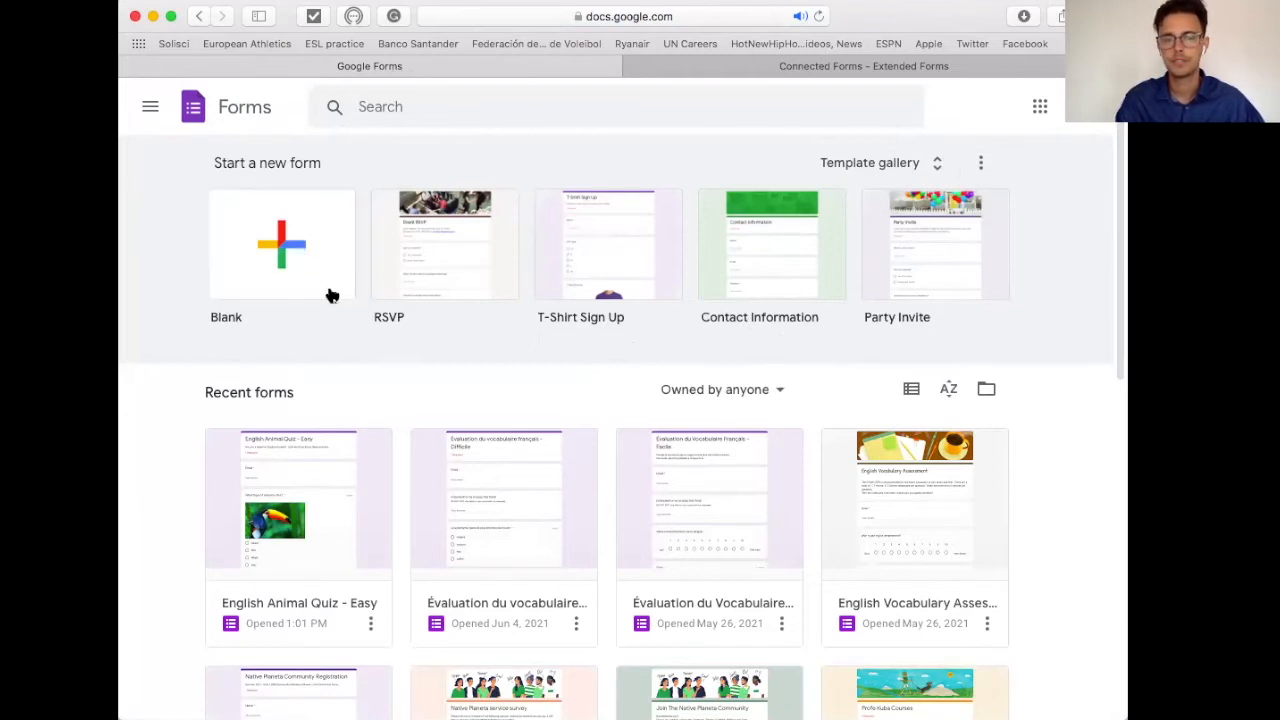
pyautogui.click(292, 259)
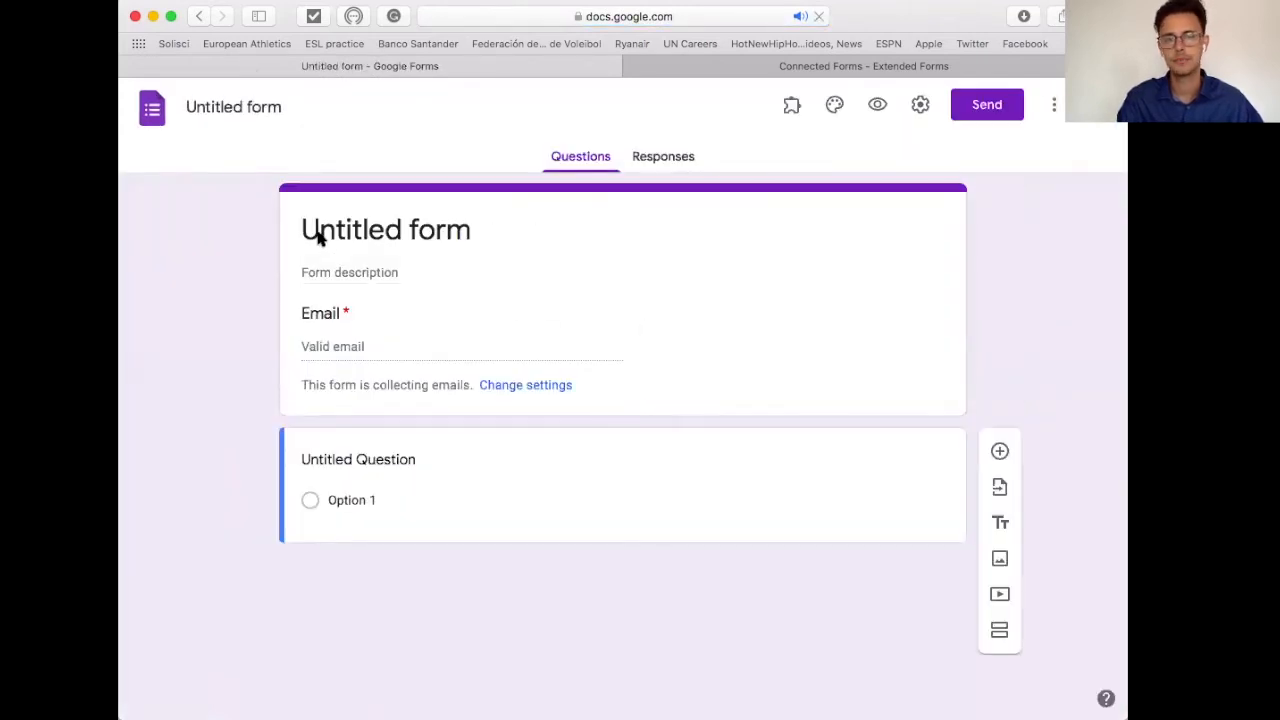
pyautogui.click(355, 237)
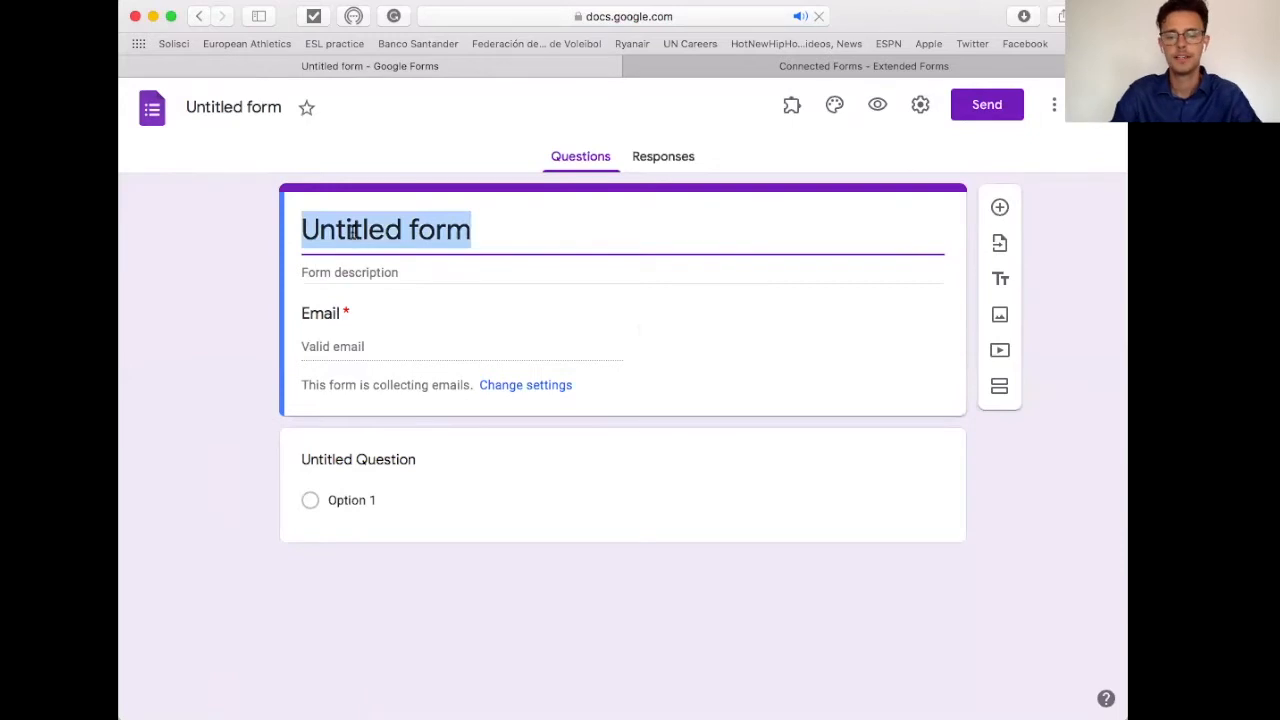
pyautogui.write('ABC Exam')
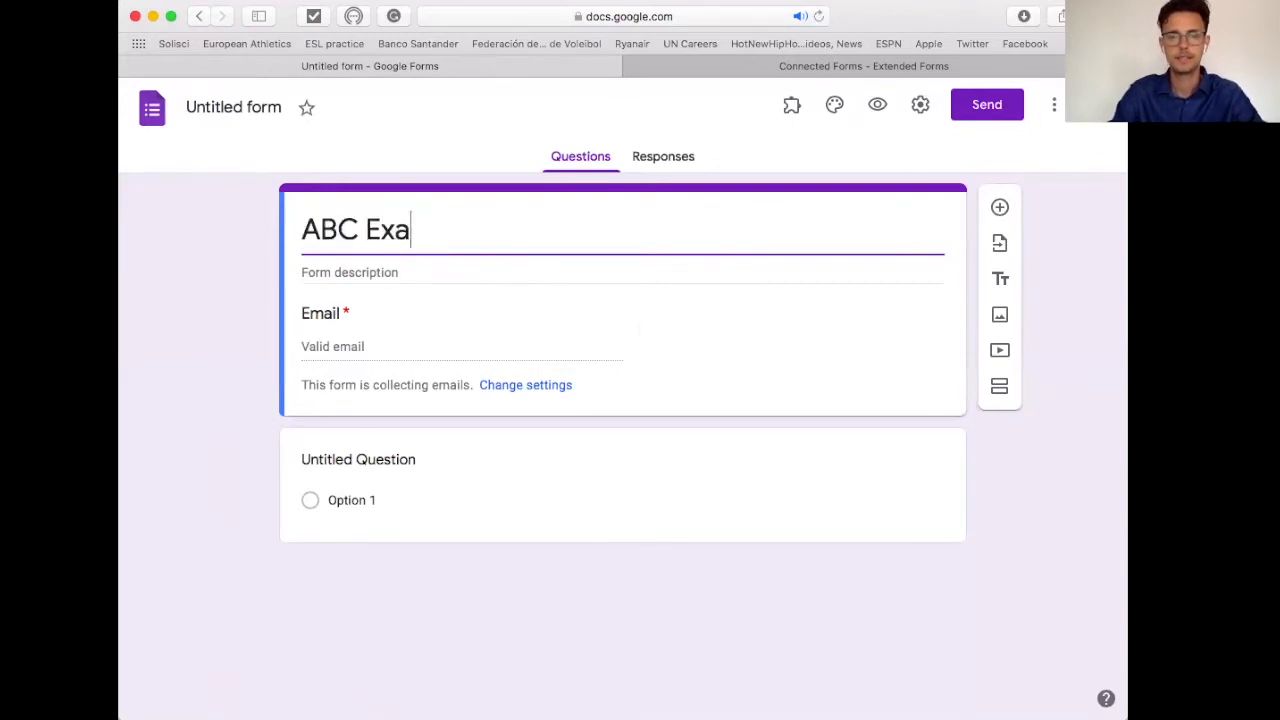
pyautogui.click(359, 260)
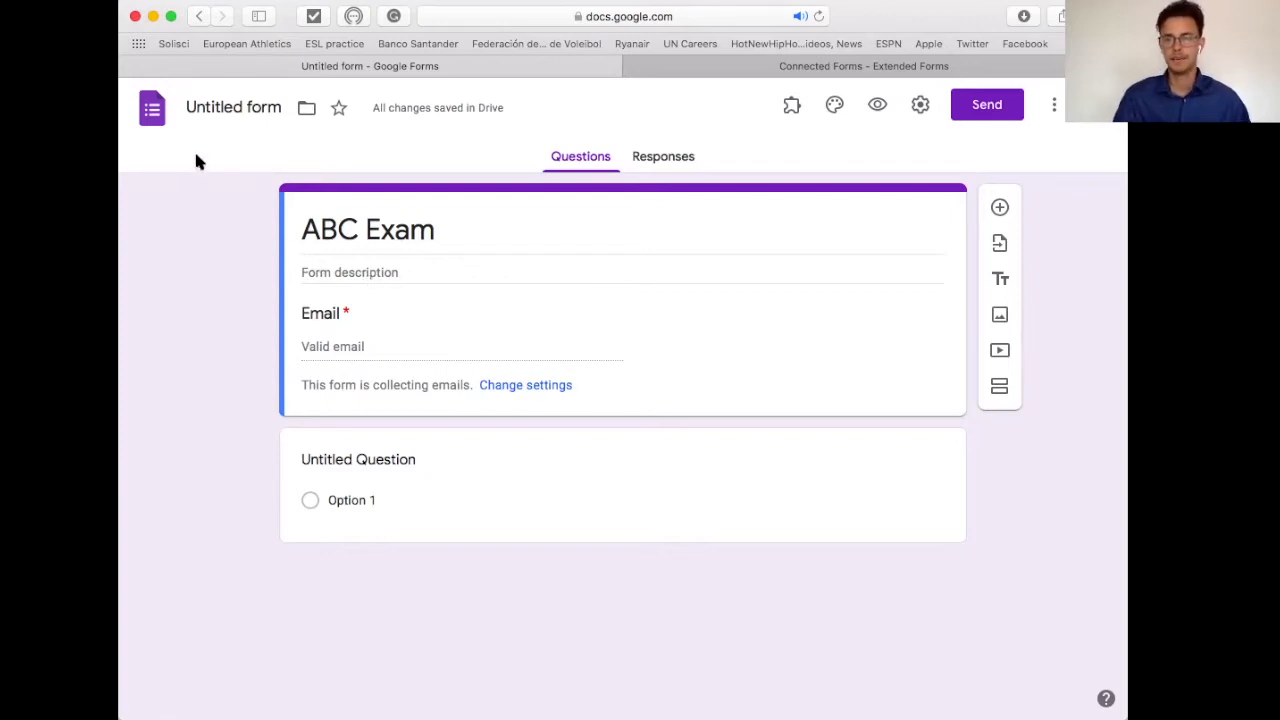
# Step: Reopen the English Animal Quiz - Easy form from Recent forms and scroll through its questions
pyautogui.click(152, 112)
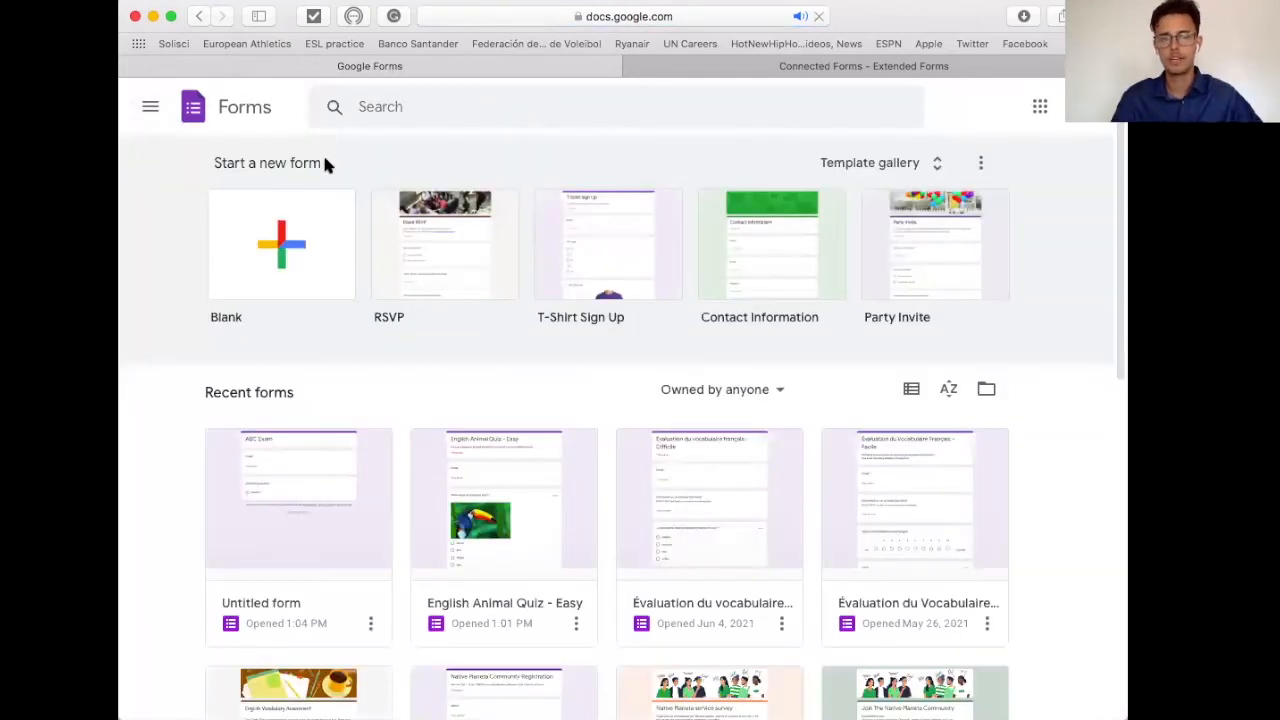
pyautogui.click(477, 556)
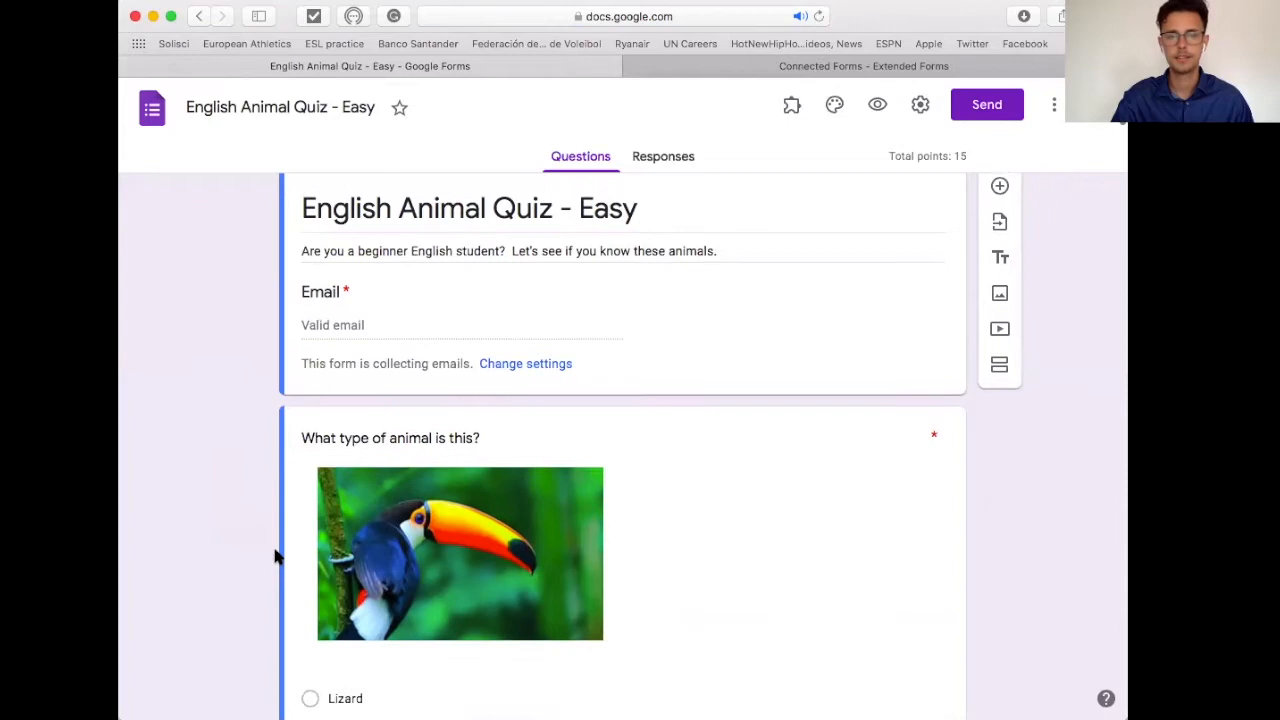
pyautogui.scroll(-2, 848, 454)
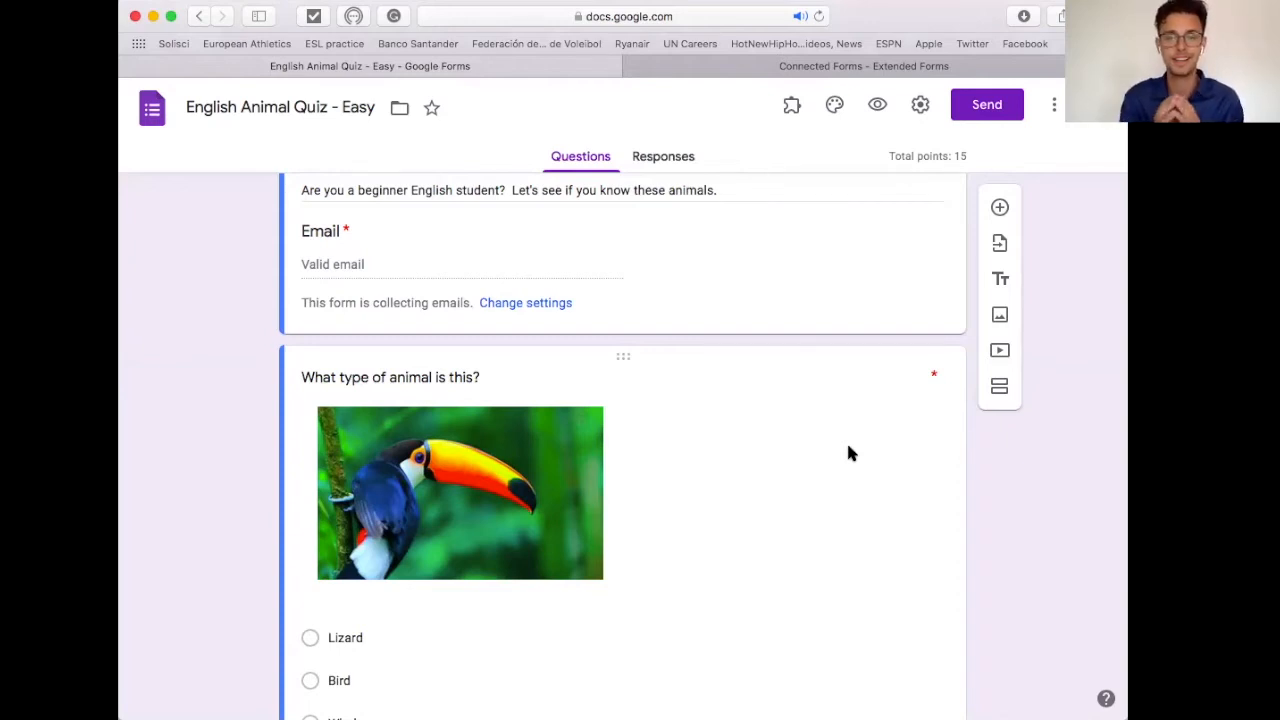
pyautogui.scroll(-10, 848, 453)
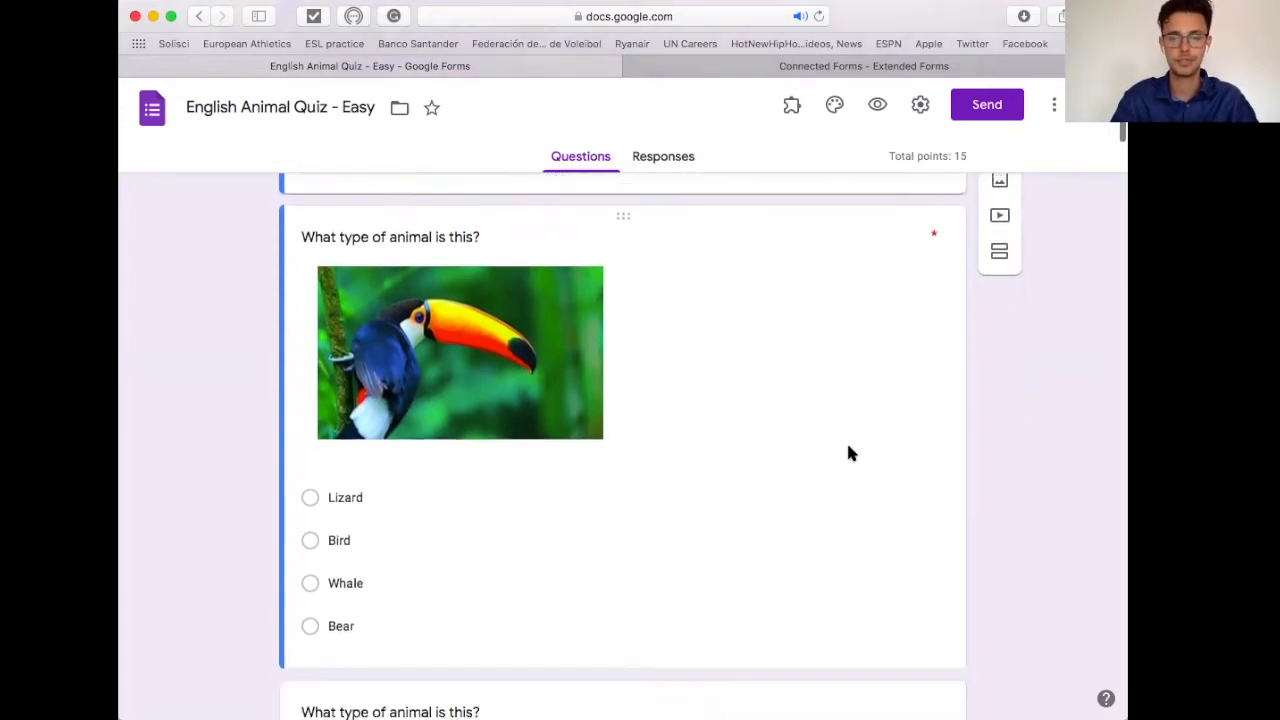
pyautogui.scroll(-10, 848, 453)
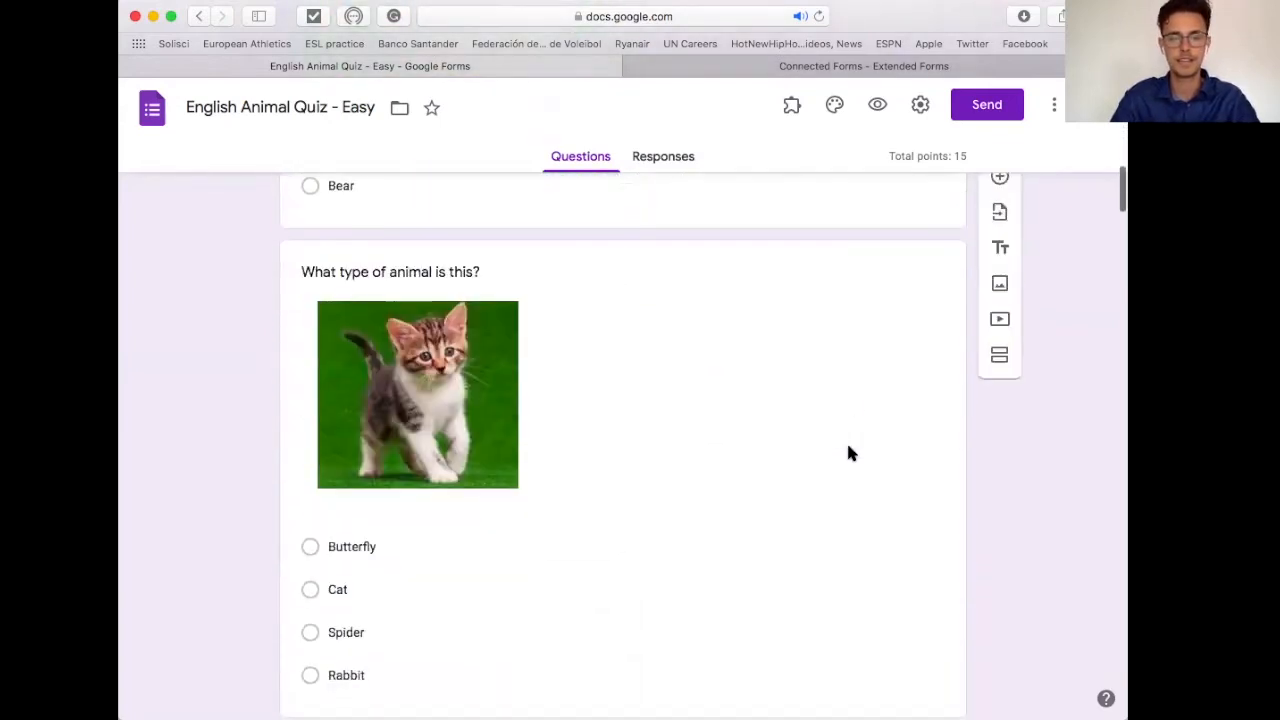
pyautogui.scroll(-10, 848, 453)
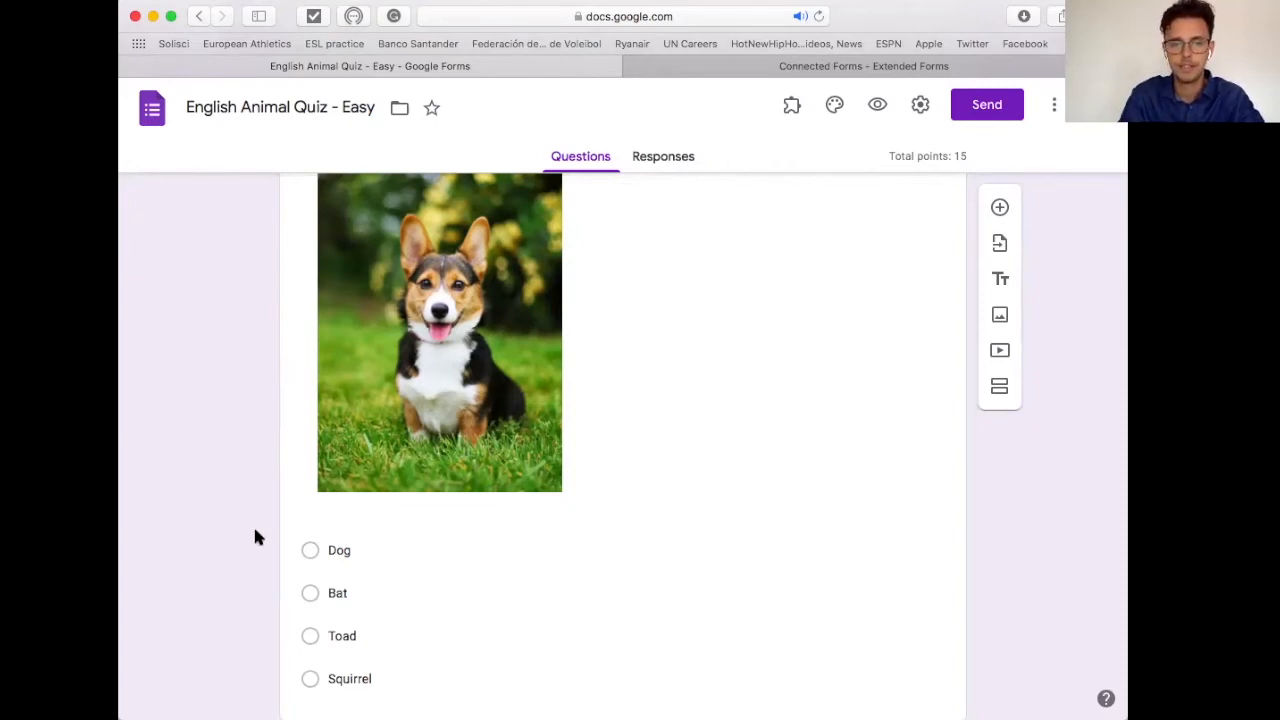
pyautogui.scroll(5, 255, 537)
pyautogui.scroll(20, 255, 535)
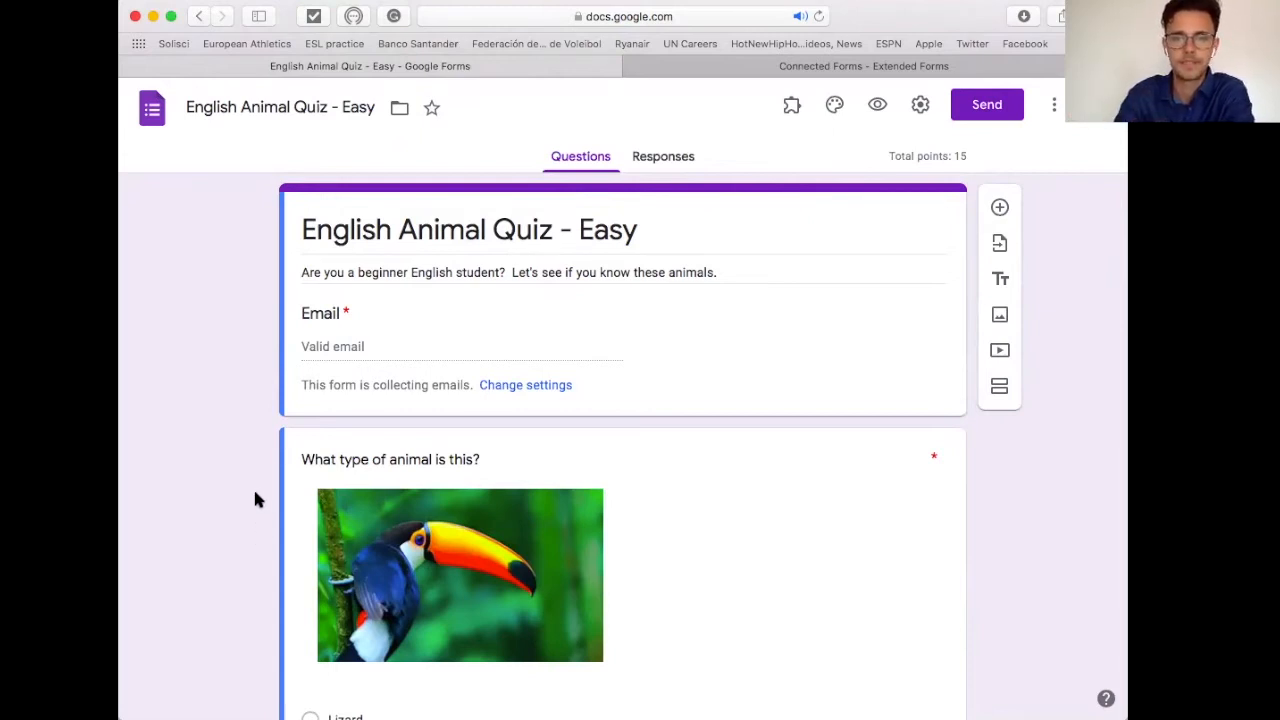
pyautogui.click(1054, 106)
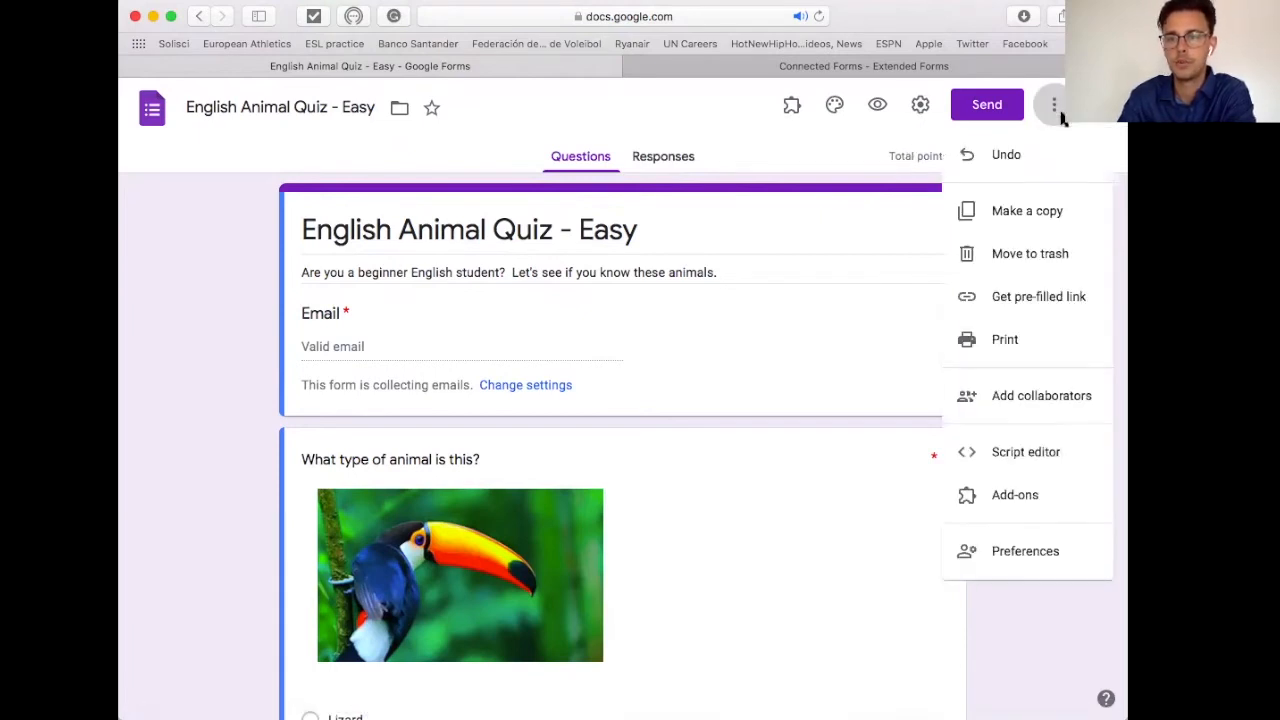
pyautogui.click(1050, 511)
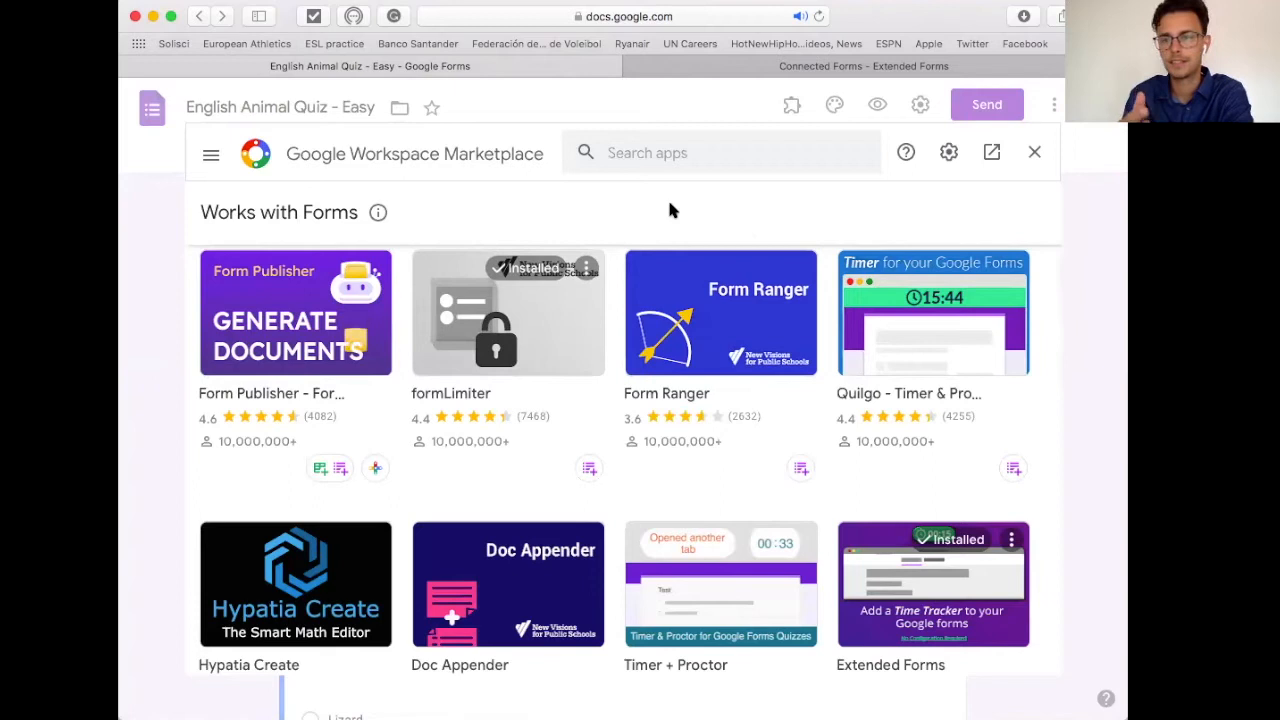
pyautogui.click(629, 149)
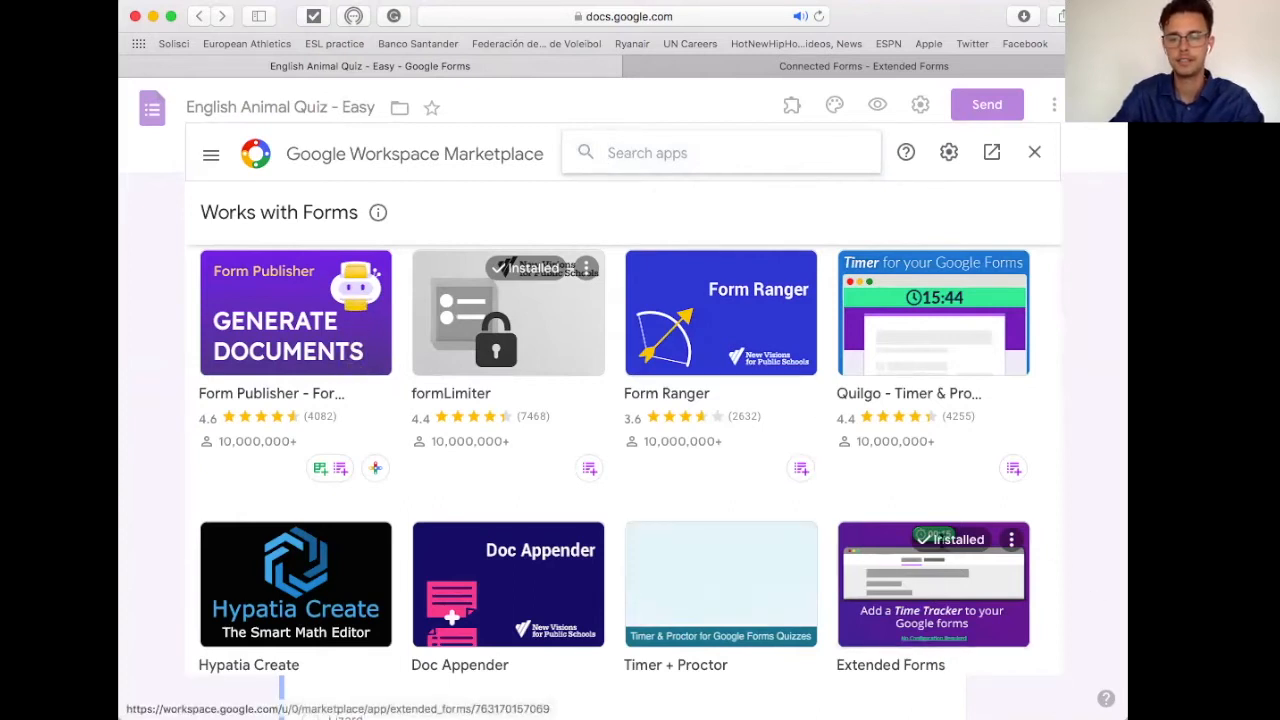
pyautogui.click(690, 158)
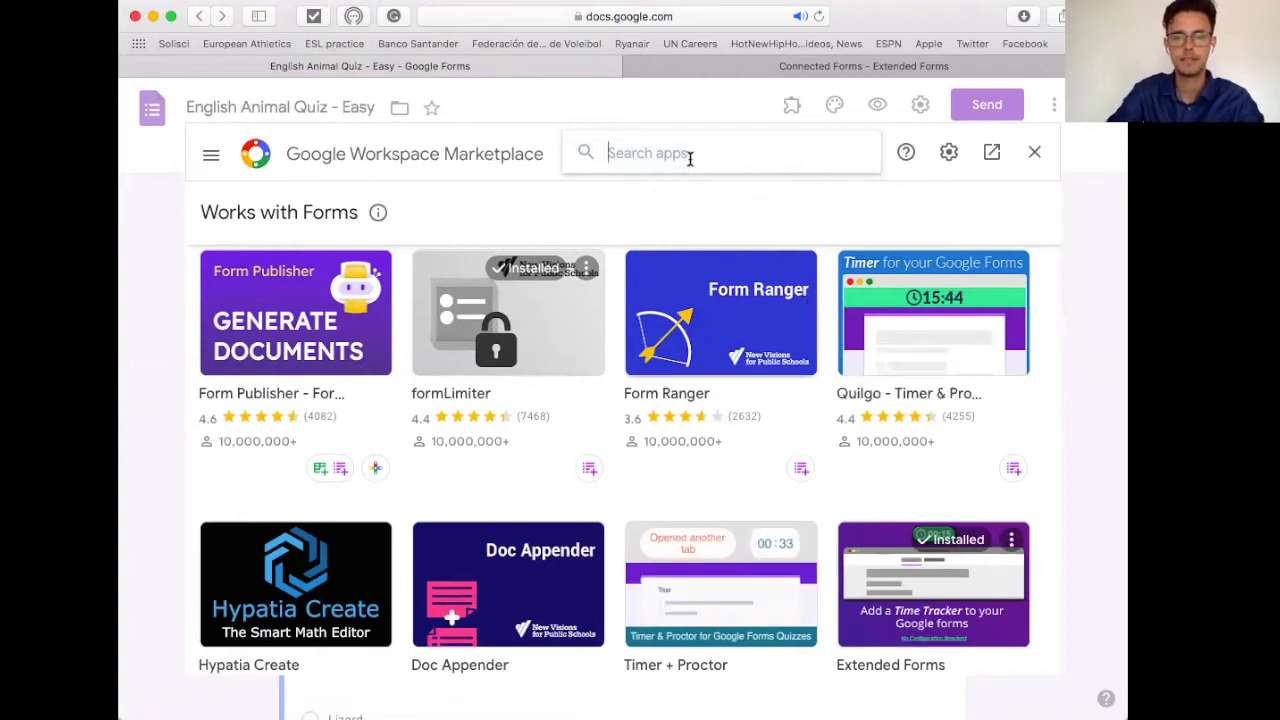
pyautogui.write('extende')
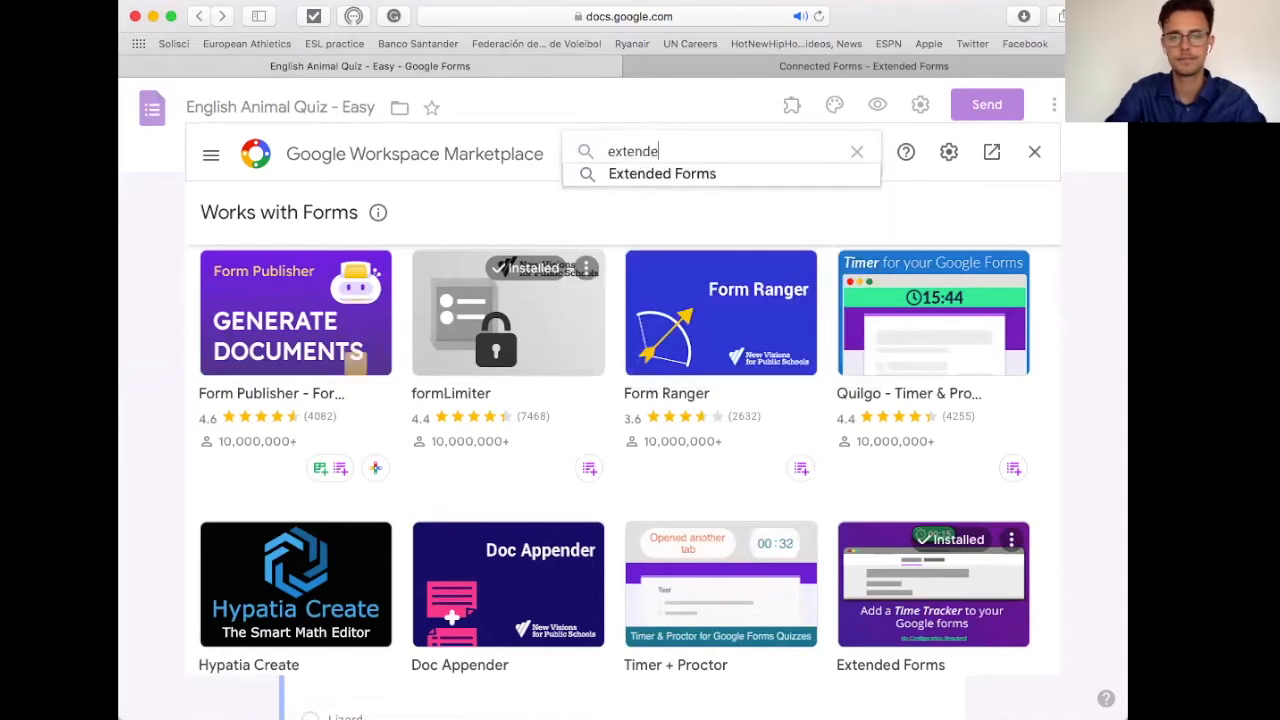
pyautogui.click(693, 174)
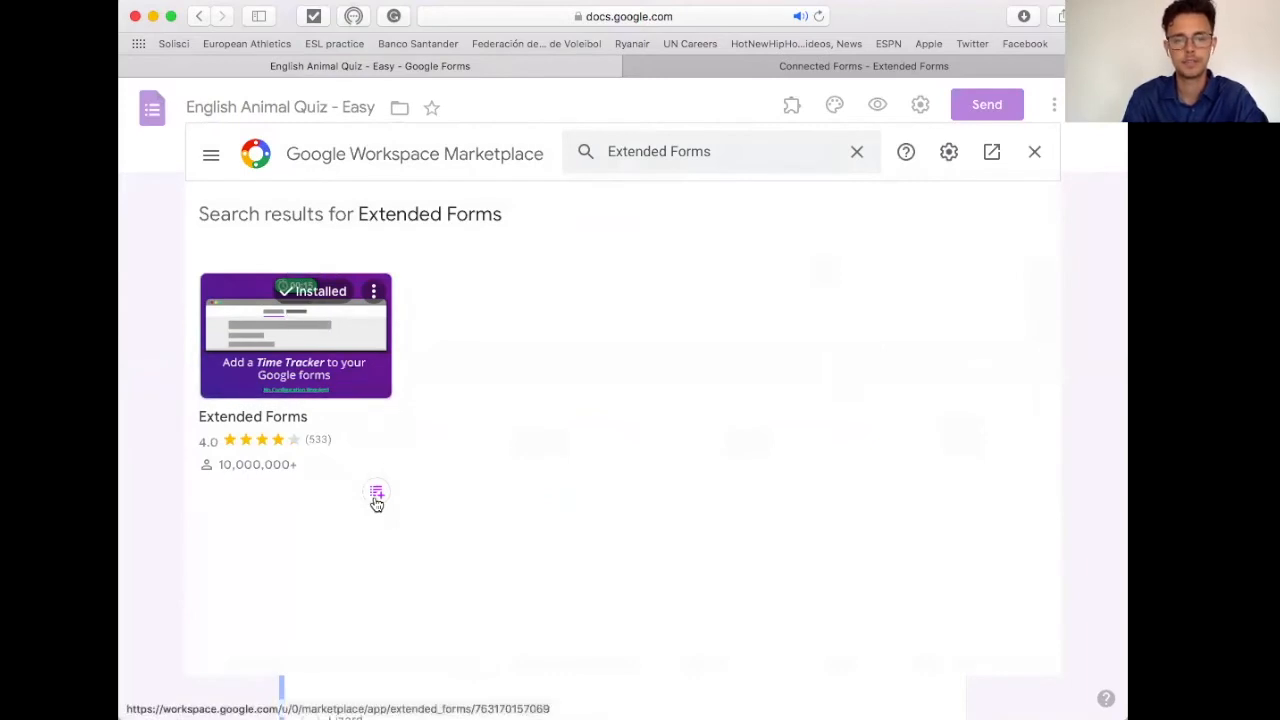
pyautogui.moveTo(383, 498)
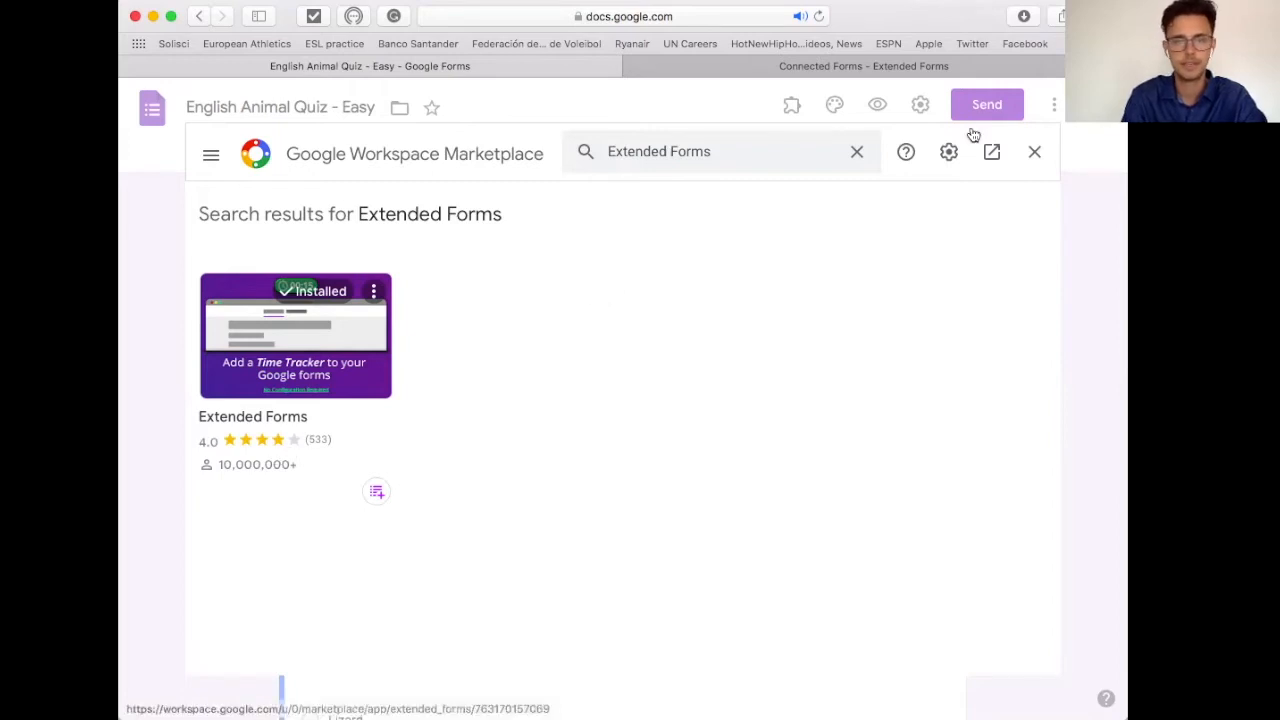
pyautogui.click(1035, 152)
pyautogui.scroll(-2, 787, 485)
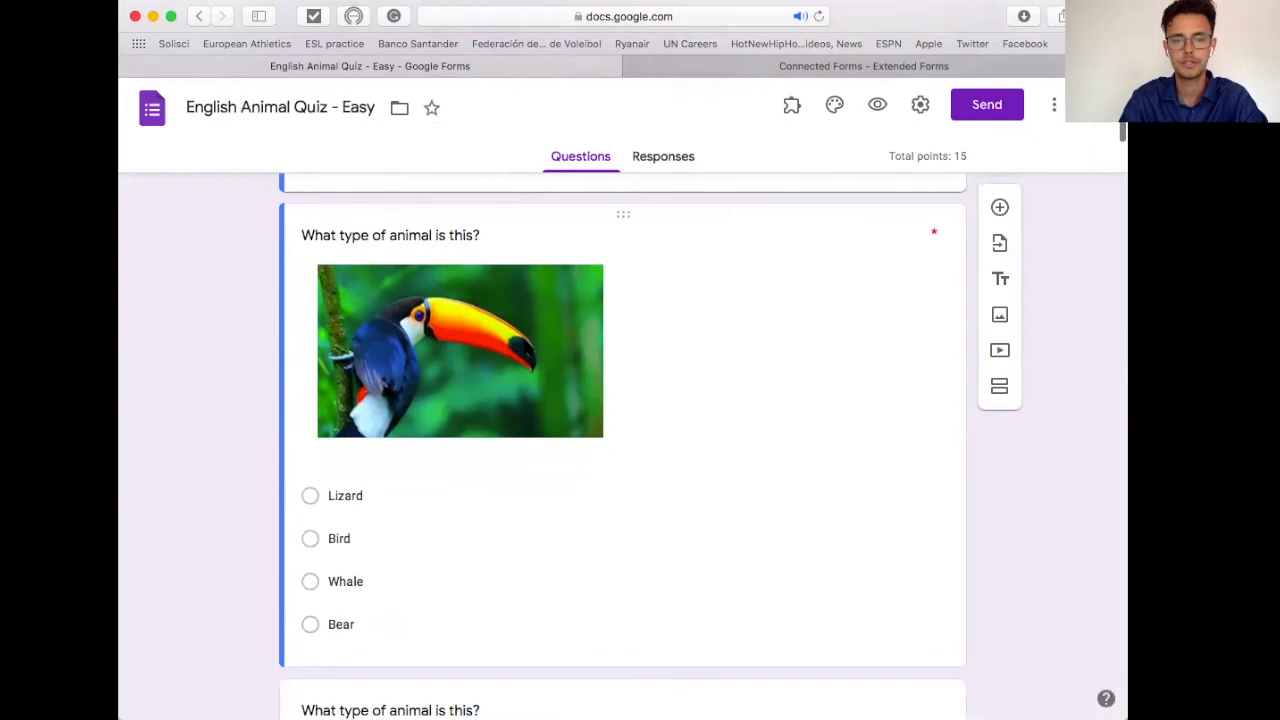
# Step: Move from the toucan question to the zebra question and bring up its Insert image window
pyautogui.click(686, 270)
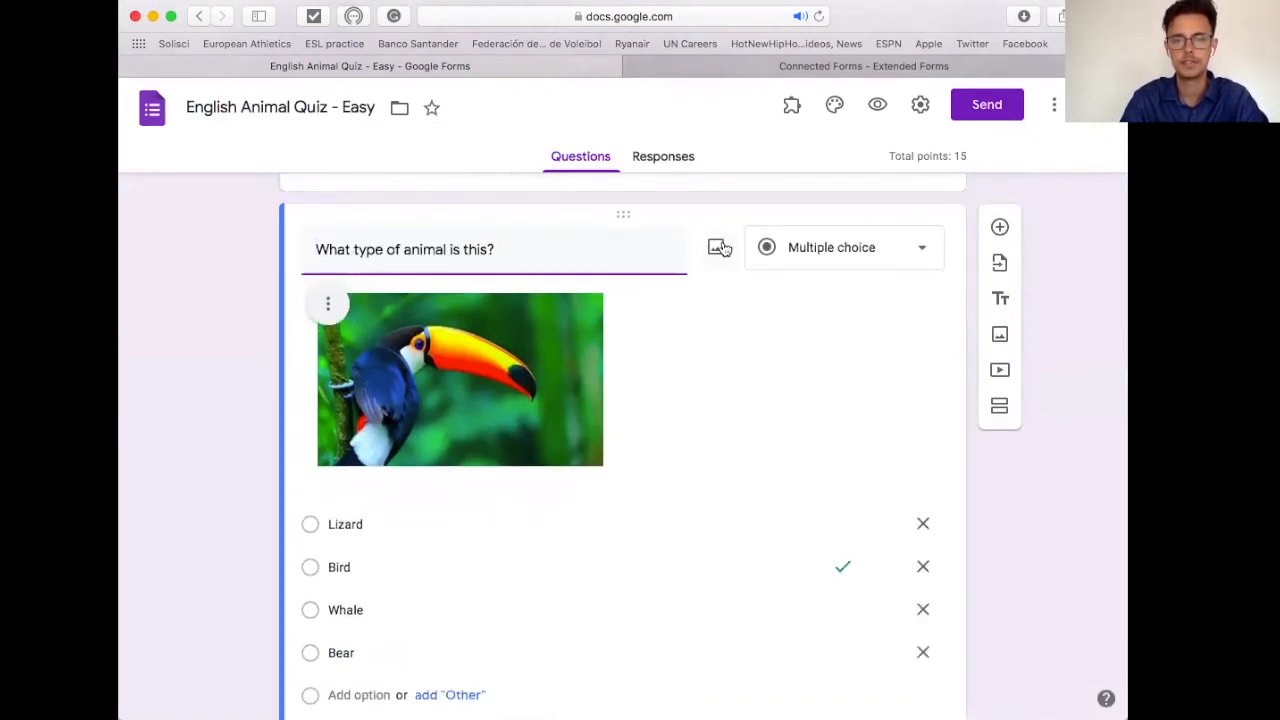
pyautogui.scroll(-10, 720, 392)
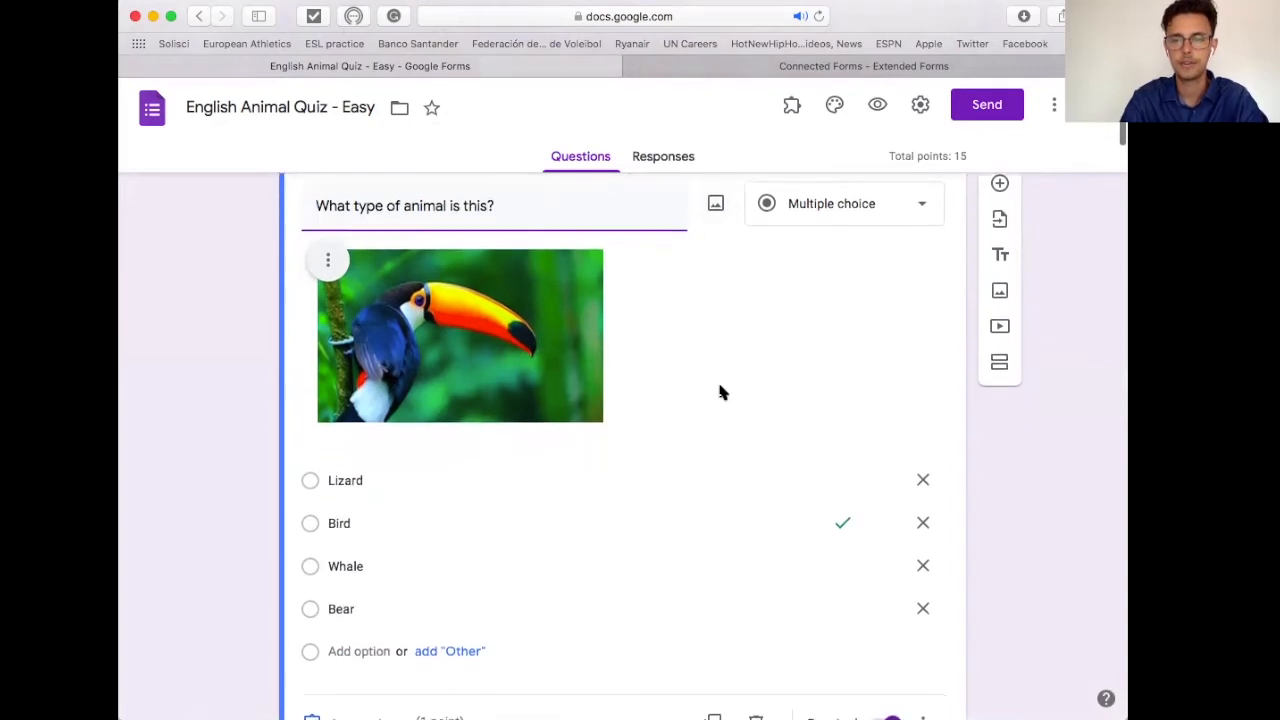
pyautogui.scroll(-20, 722, 392)
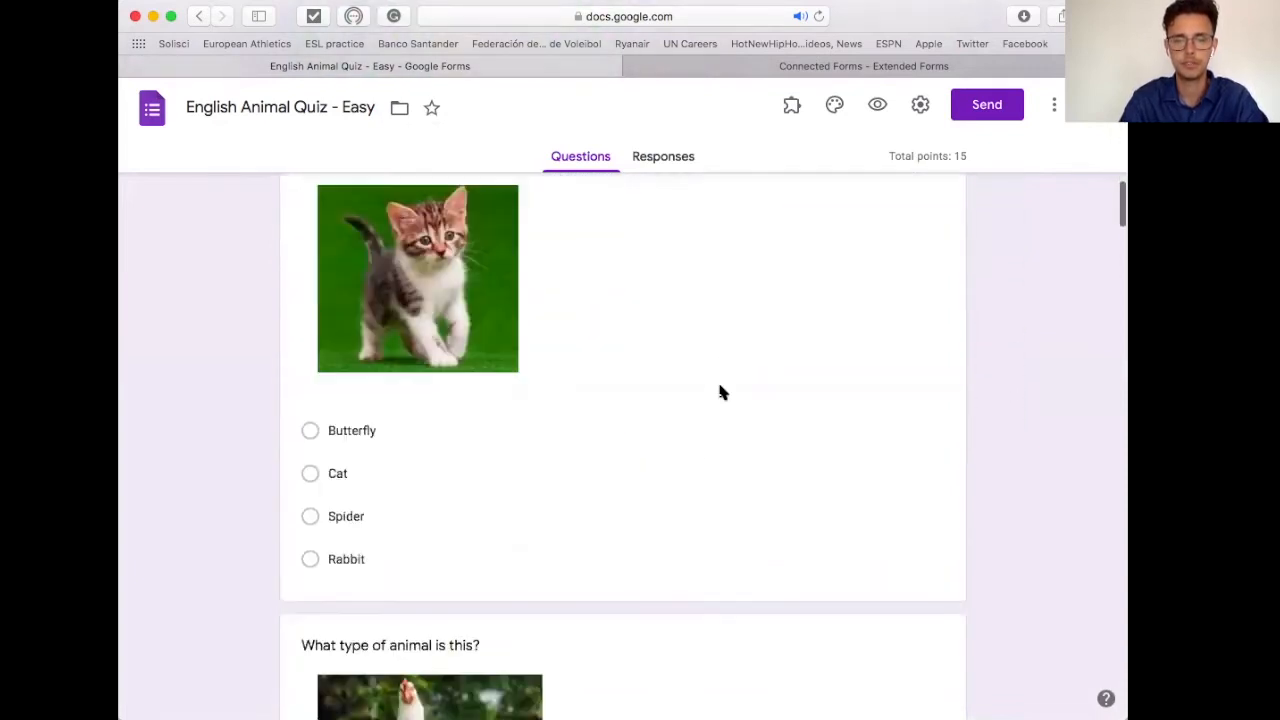
pyautogui.scroll(-20, 724, 368)
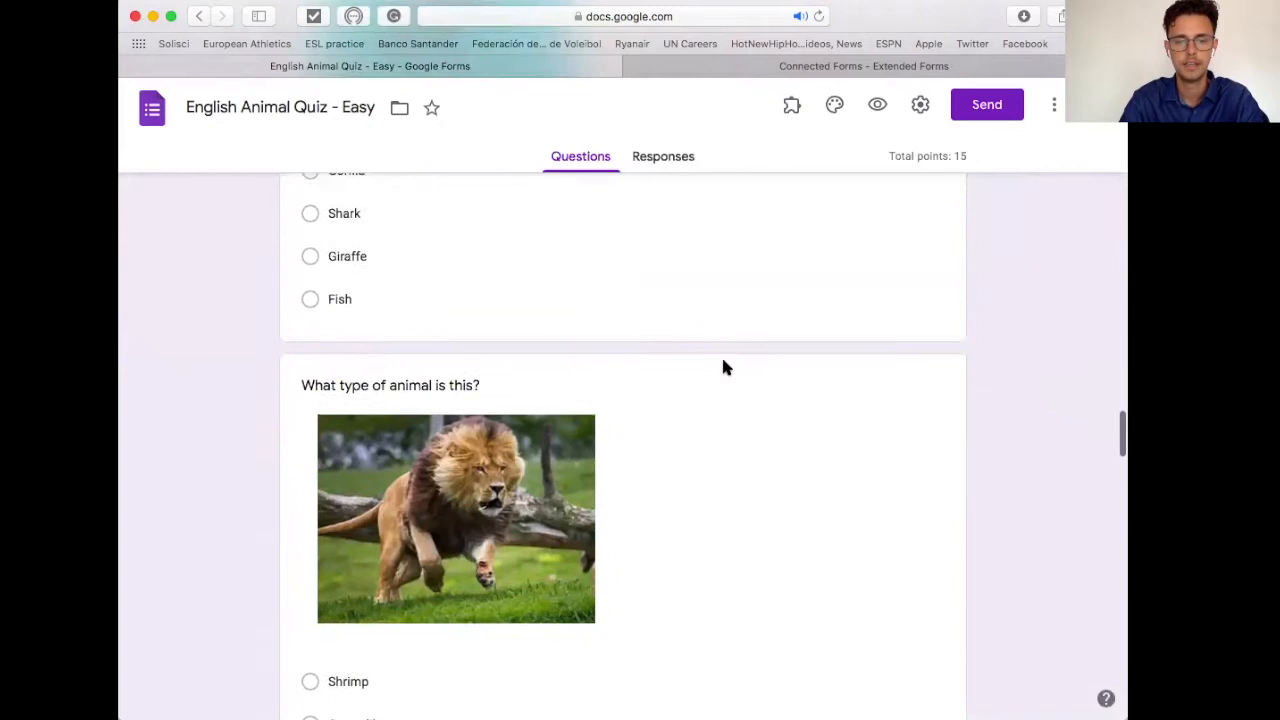
pyautogui.scroll(-14, 724, 366)
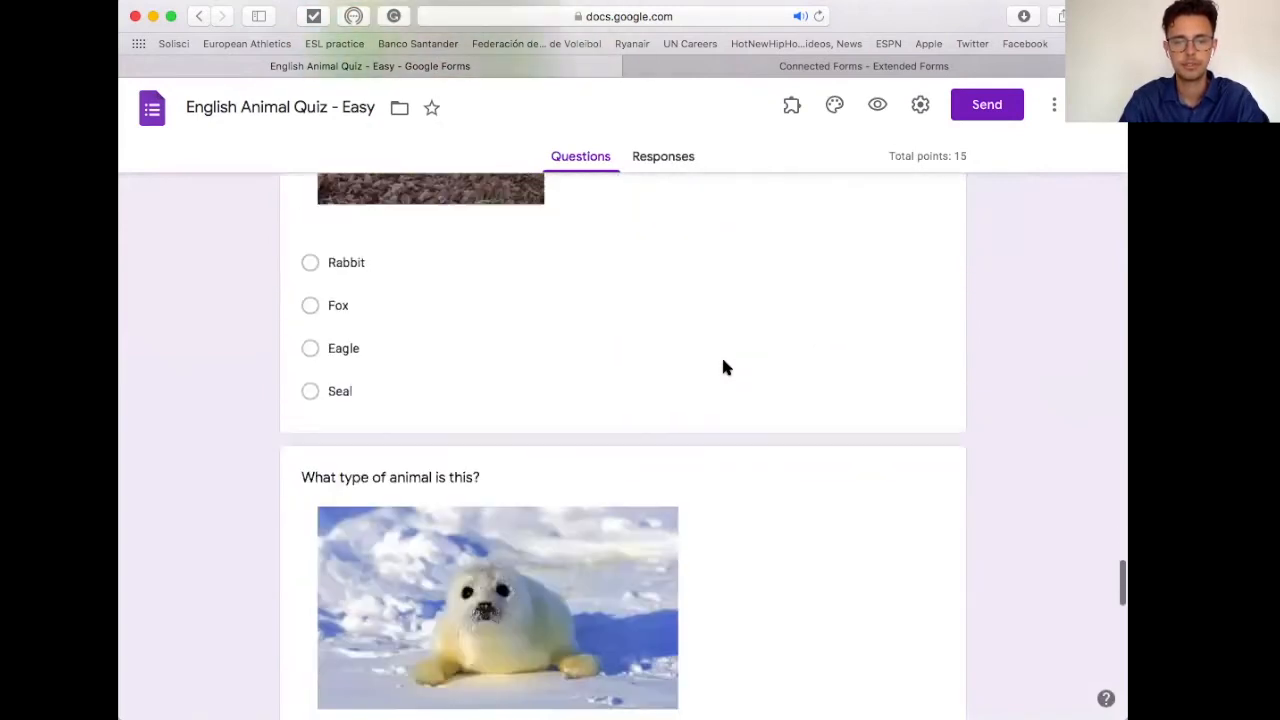
pyautogui.click(518, 471)
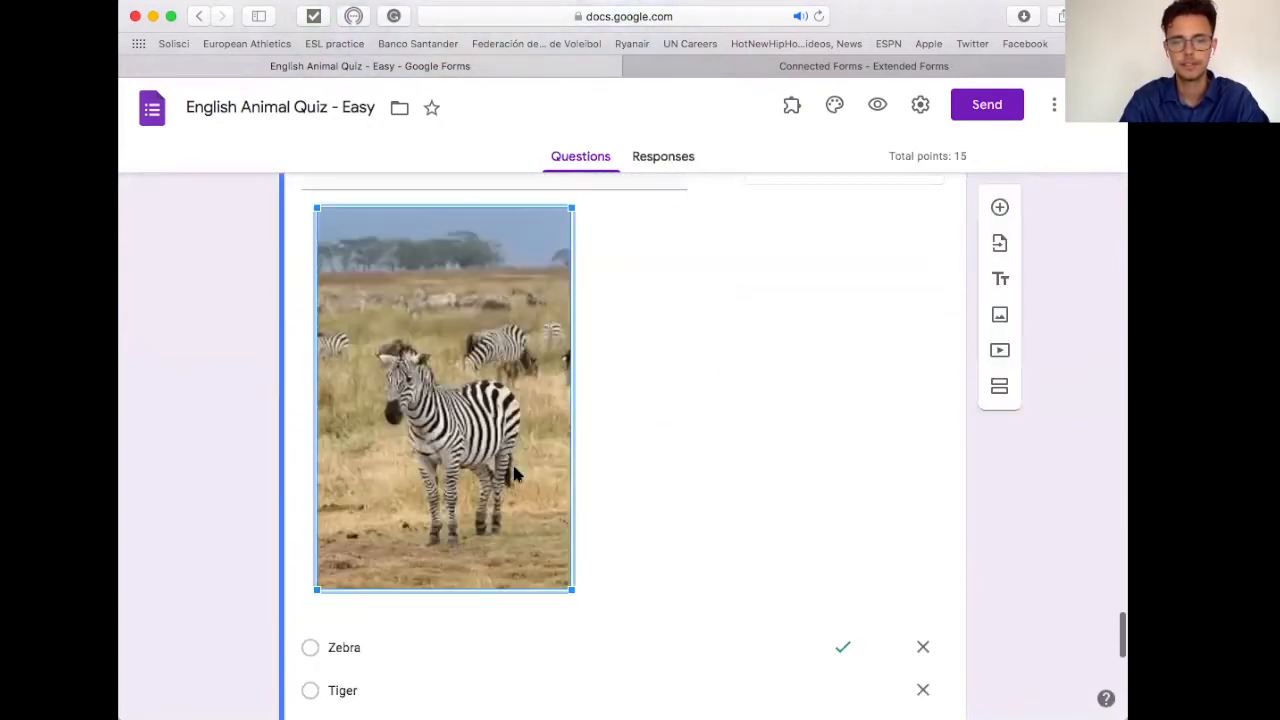
pyautogui.scroll(2, 662, 282)
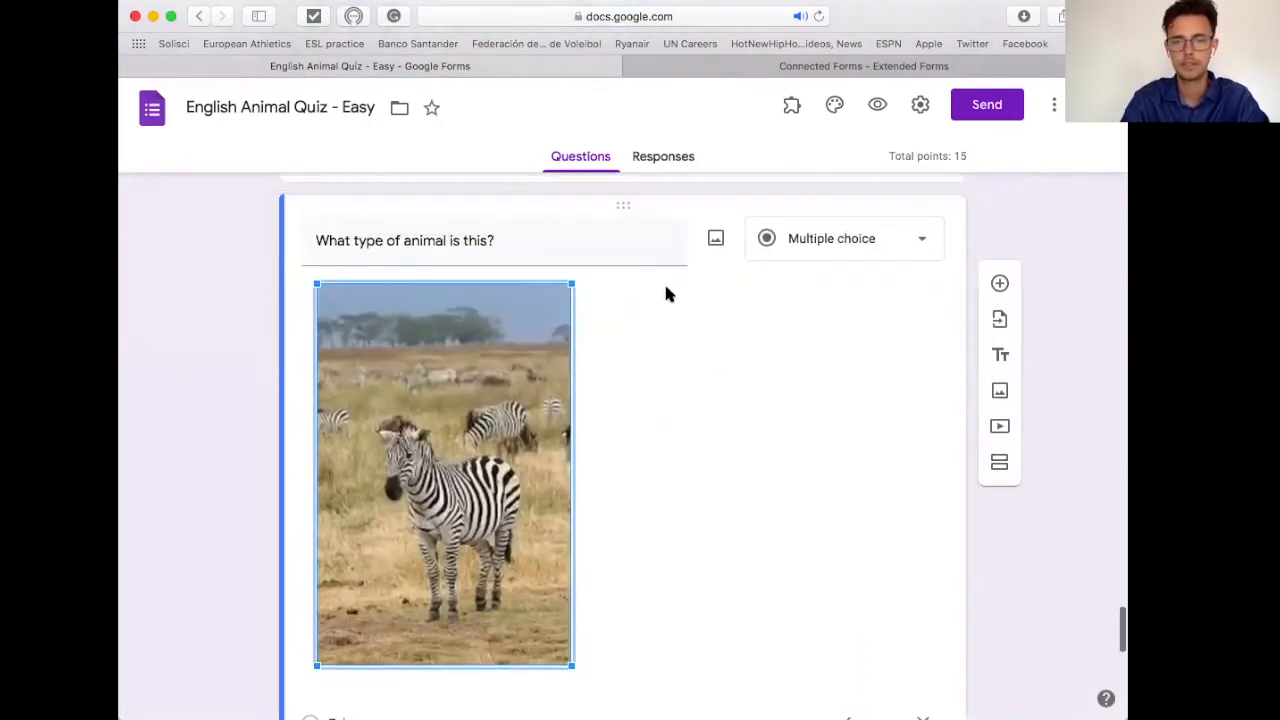
pyautogui.click(714, 247)
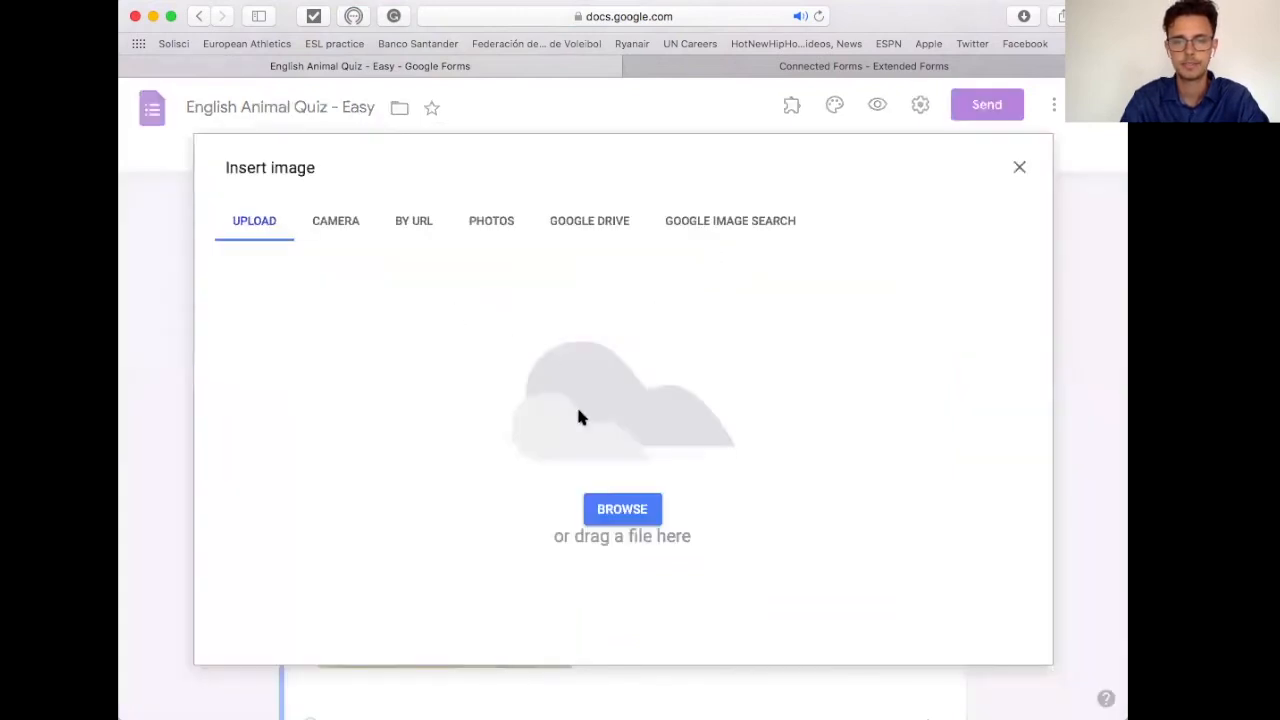
# Step: Upload zebra.jpg from the computer into the zebra question
pyautogui.click(617, 514)
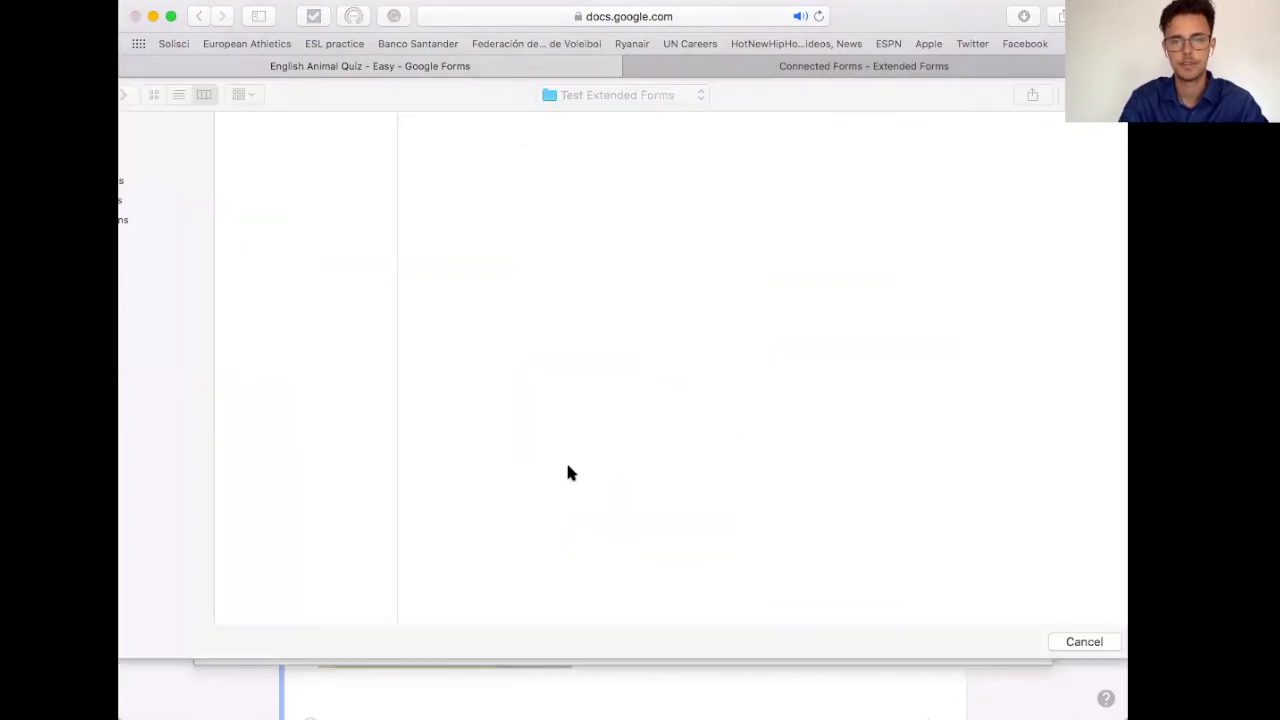
pyautogui.click(263, 410)
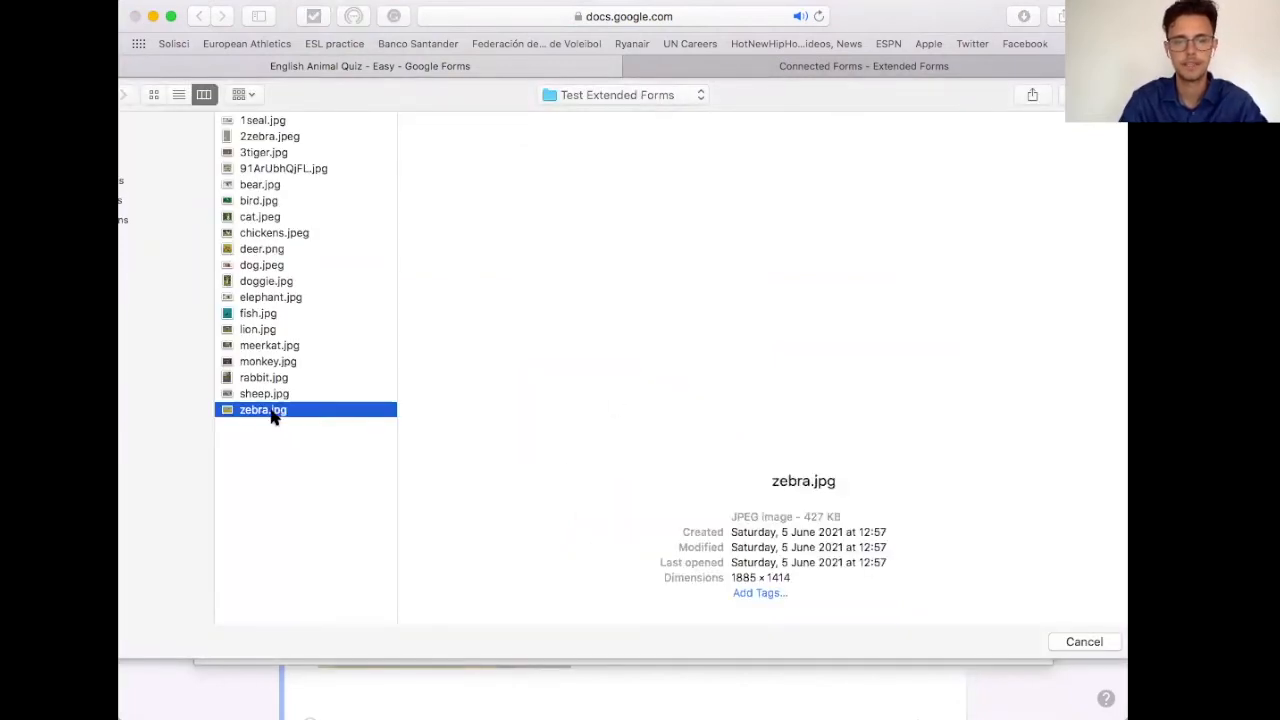
pyautogui.press('Return')
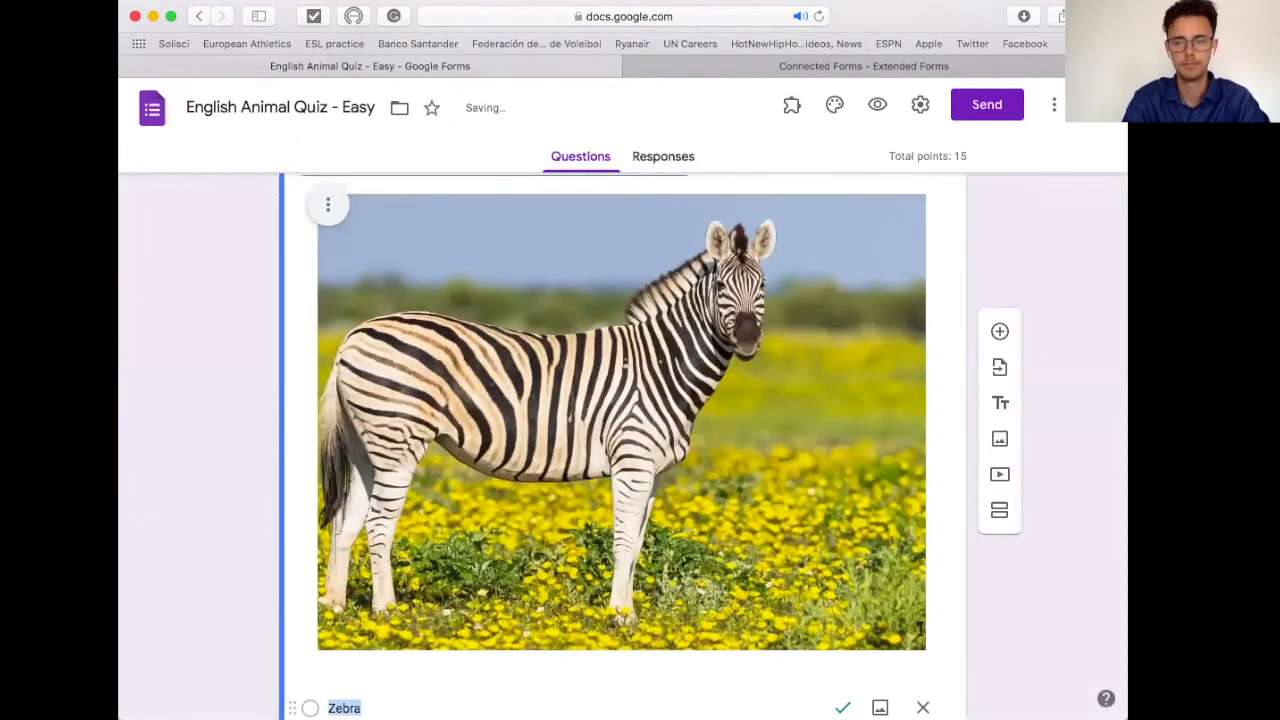
# Step: Shrink the inserted zebra image to about half its width and review the quiz
pyautogui.click(755, 505)
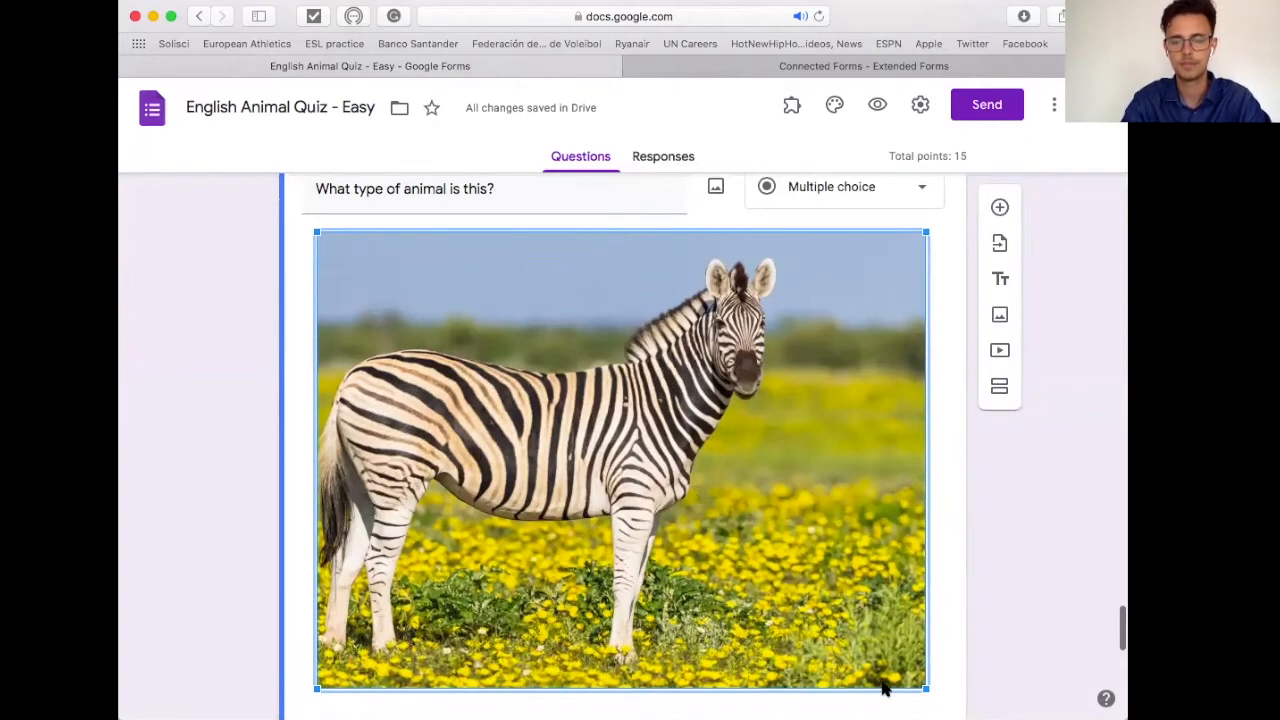
pyautogui.moveTo(926, 689); pyautogui.dragTo(648, 504)
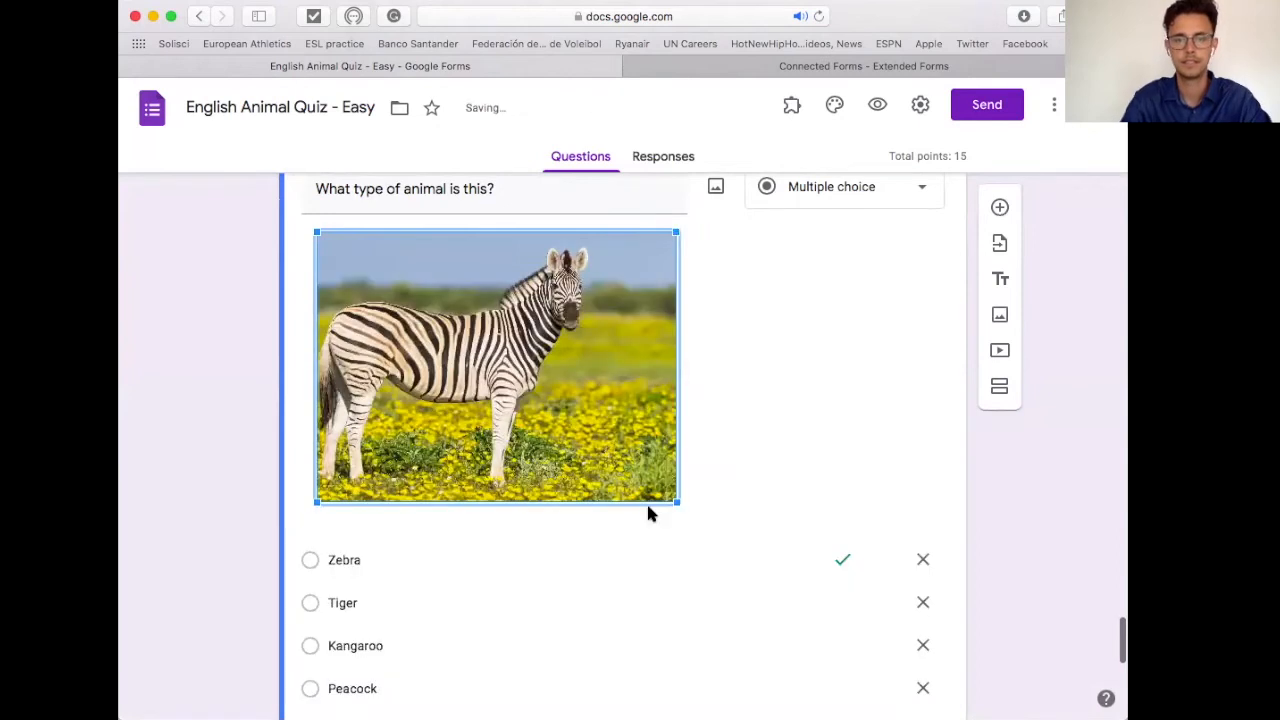
pyautogui.click(786, 488)
pyautogui.scroll(-1, 786, 488)
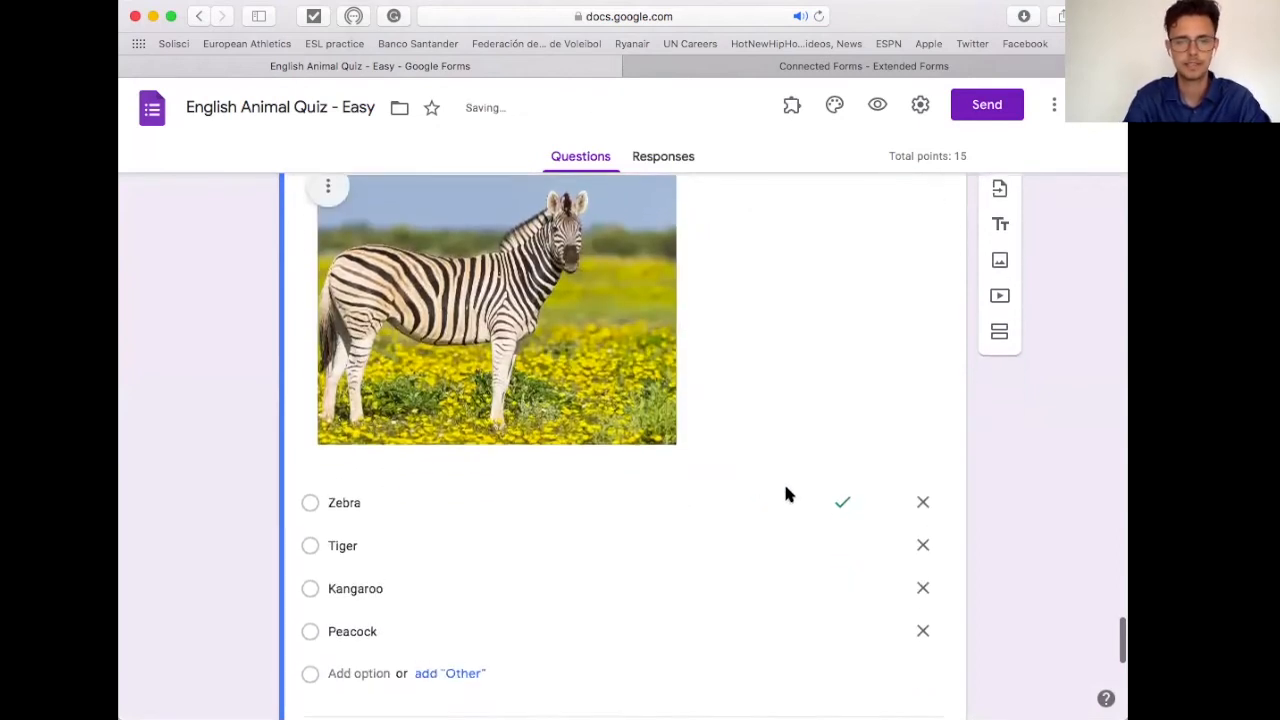
pyautogui.scroll(-1, 786, 488)
pyautogui.scroll(-1, 786, 494)
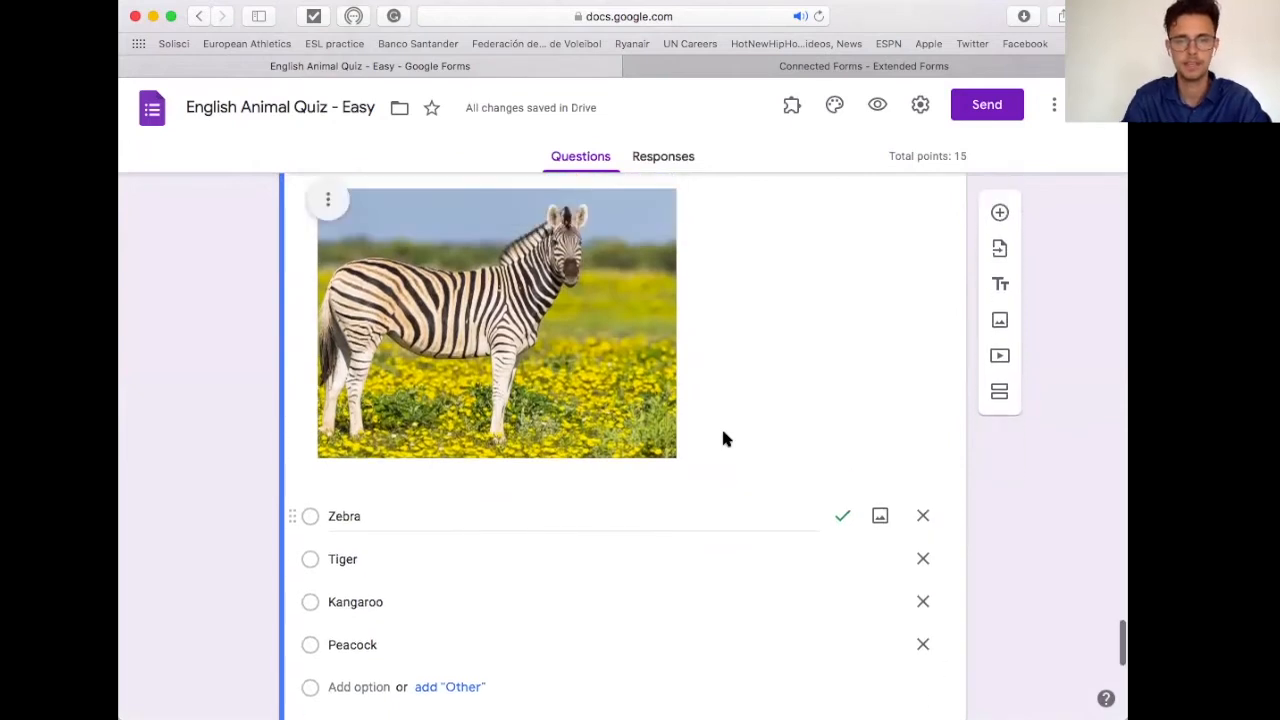
pyautogui.scroll(-5, 725, 438)
pyautogui.scroll(15, 725, 438)
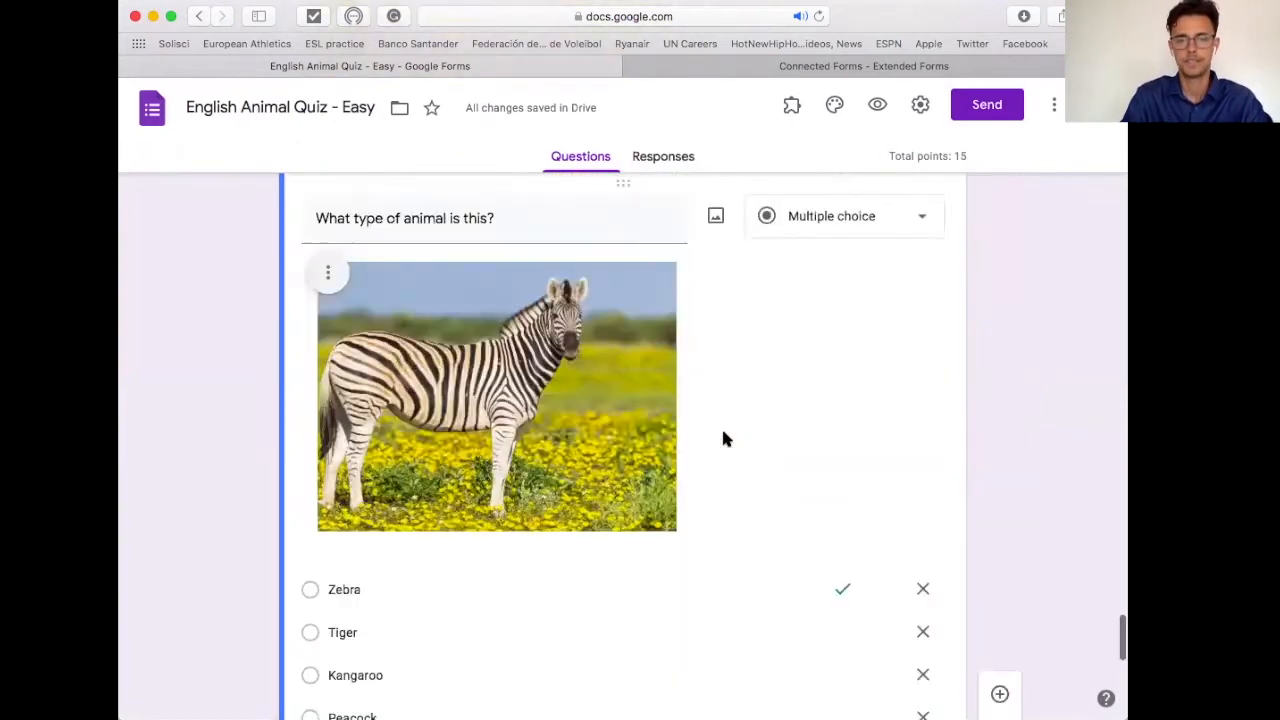
pyautogui.scroll(10, 725, 438)
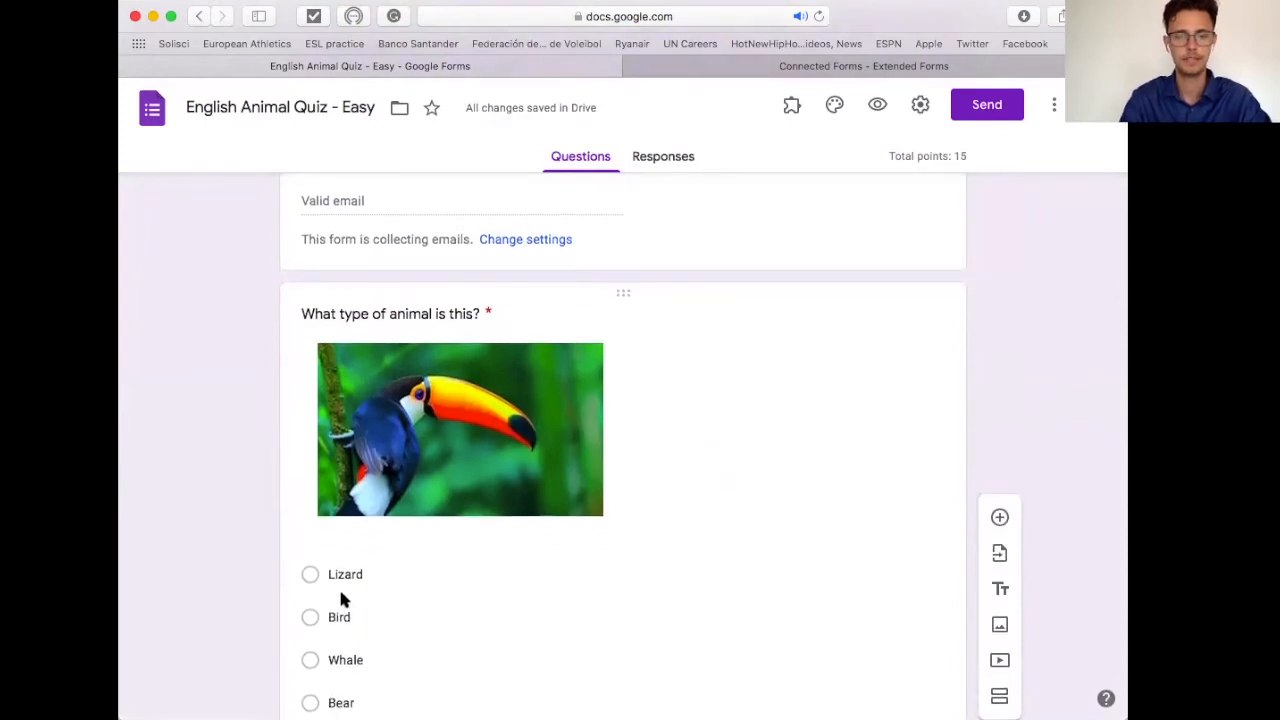
pyautogui.scroll(-1, 338, 582)
pyautogui.scroll(-1, 341, 592)
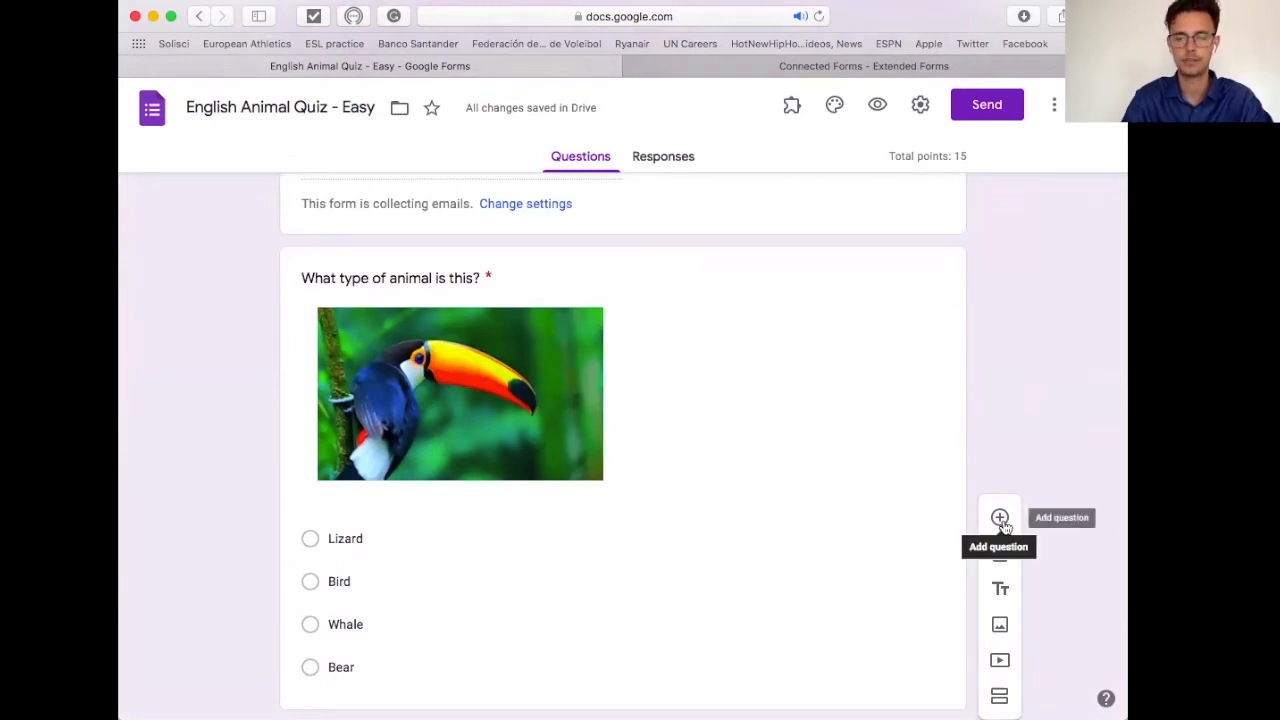
# Step: Add a new blank multiple-choice question below the zebra question, cancelling the image insertion
pyautogui.click(1000, 518)
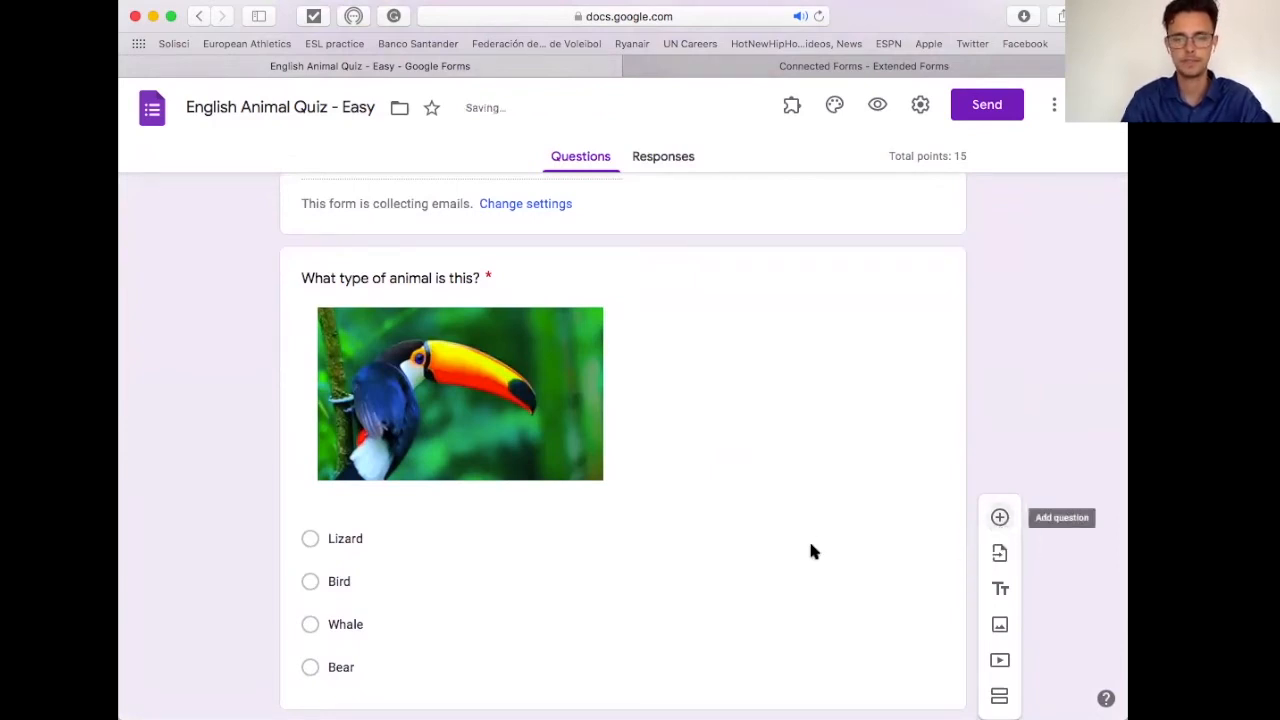
pyautogui.scroll(-5, 810, 550)
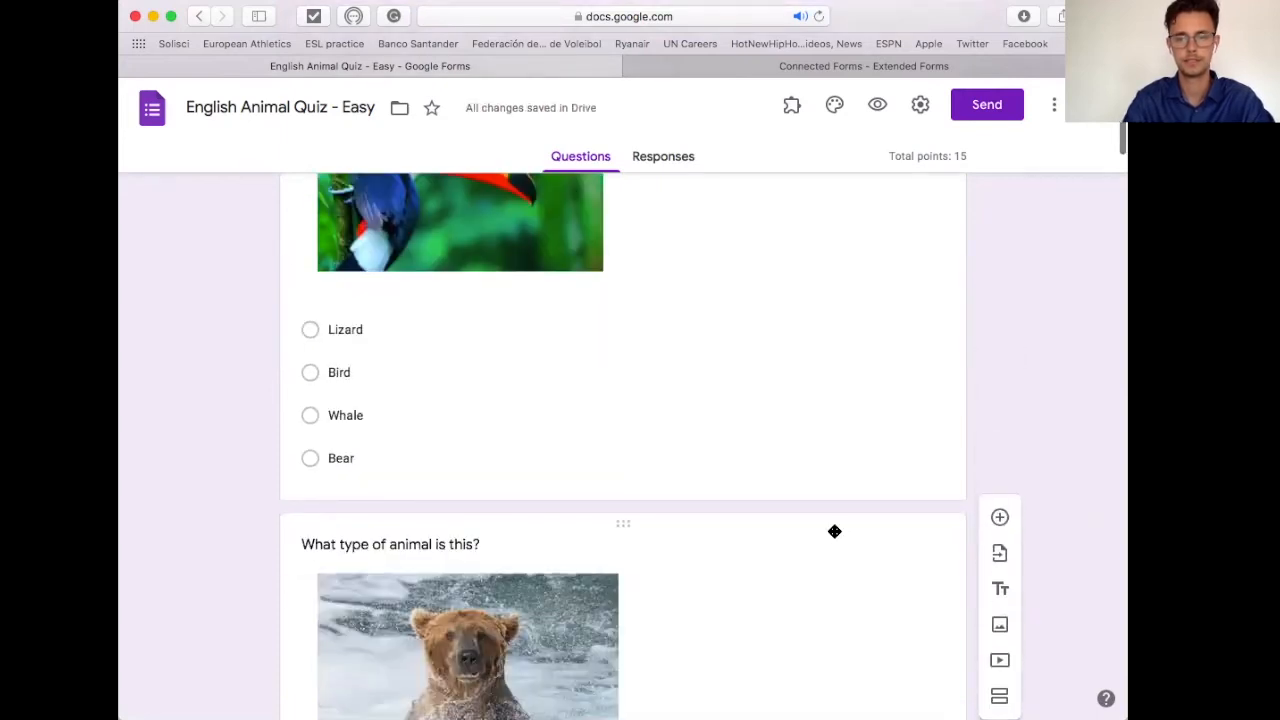
pyautogui.scroll(-10, 834, 531)
pyautogui.scroll(-15, 834, 531)
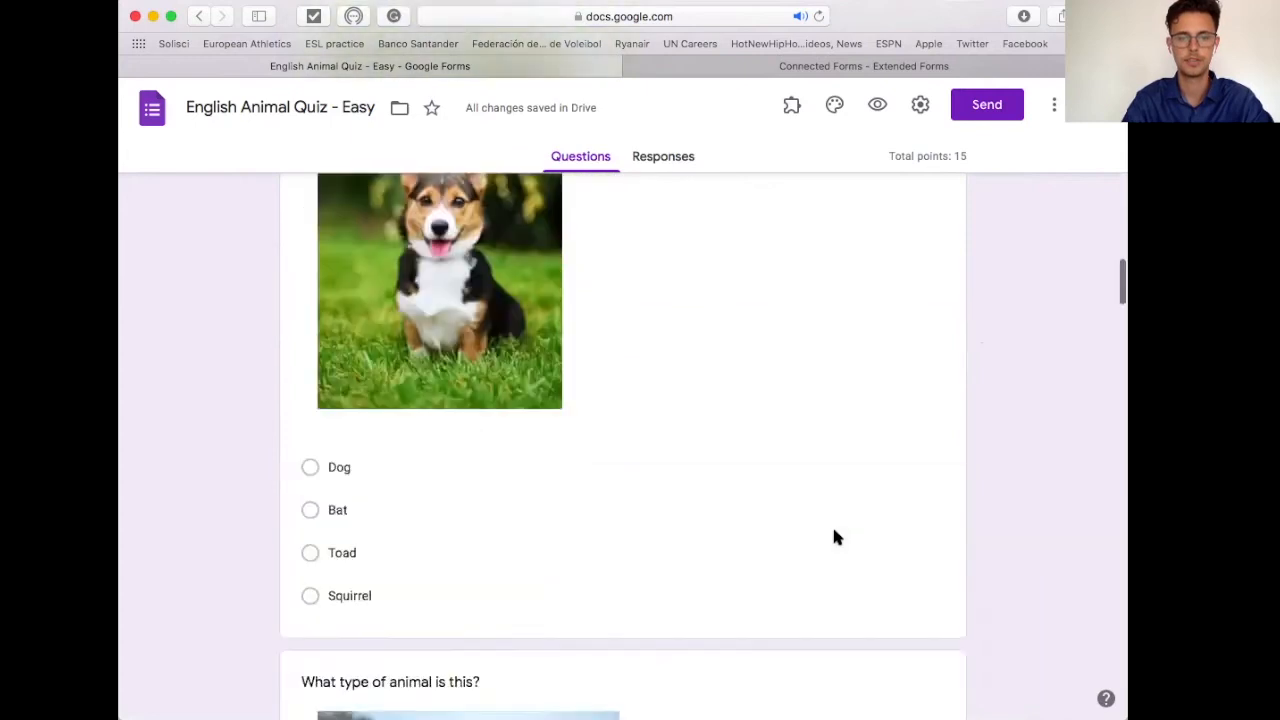
pyautogui.scroll(-20, 834, 538)
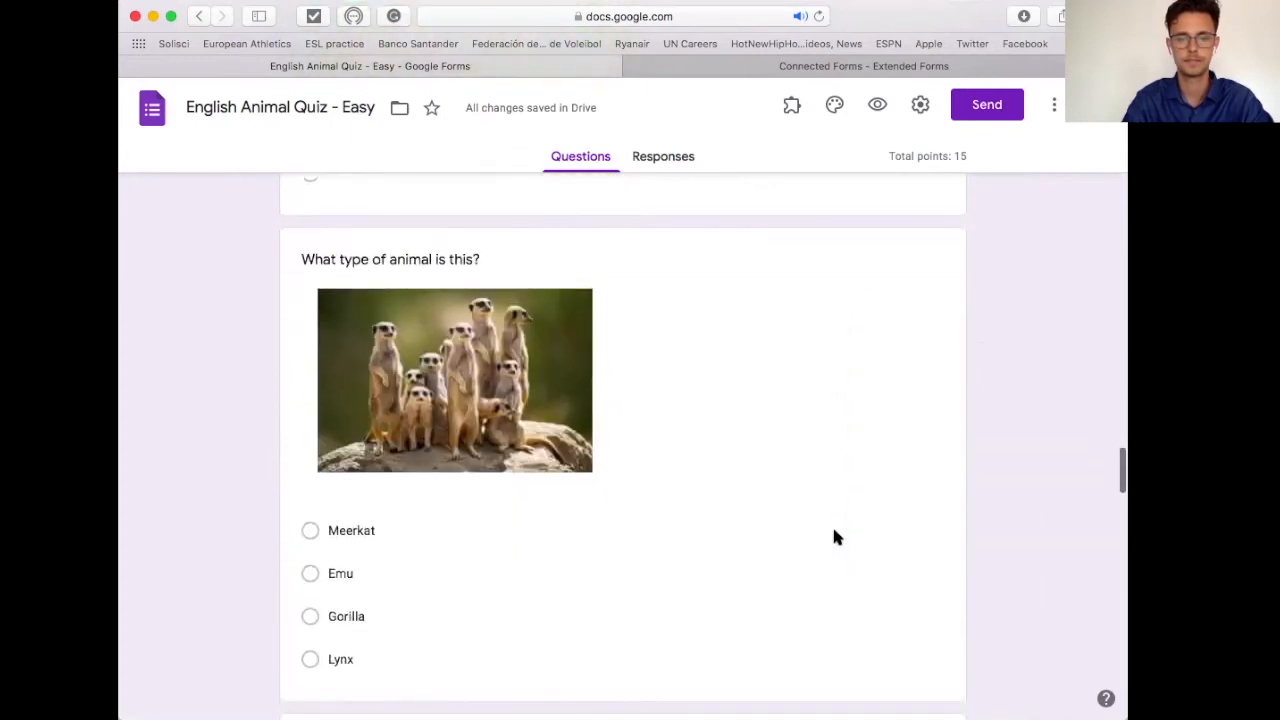
pyautogui.scroll(-20, 836, 538)
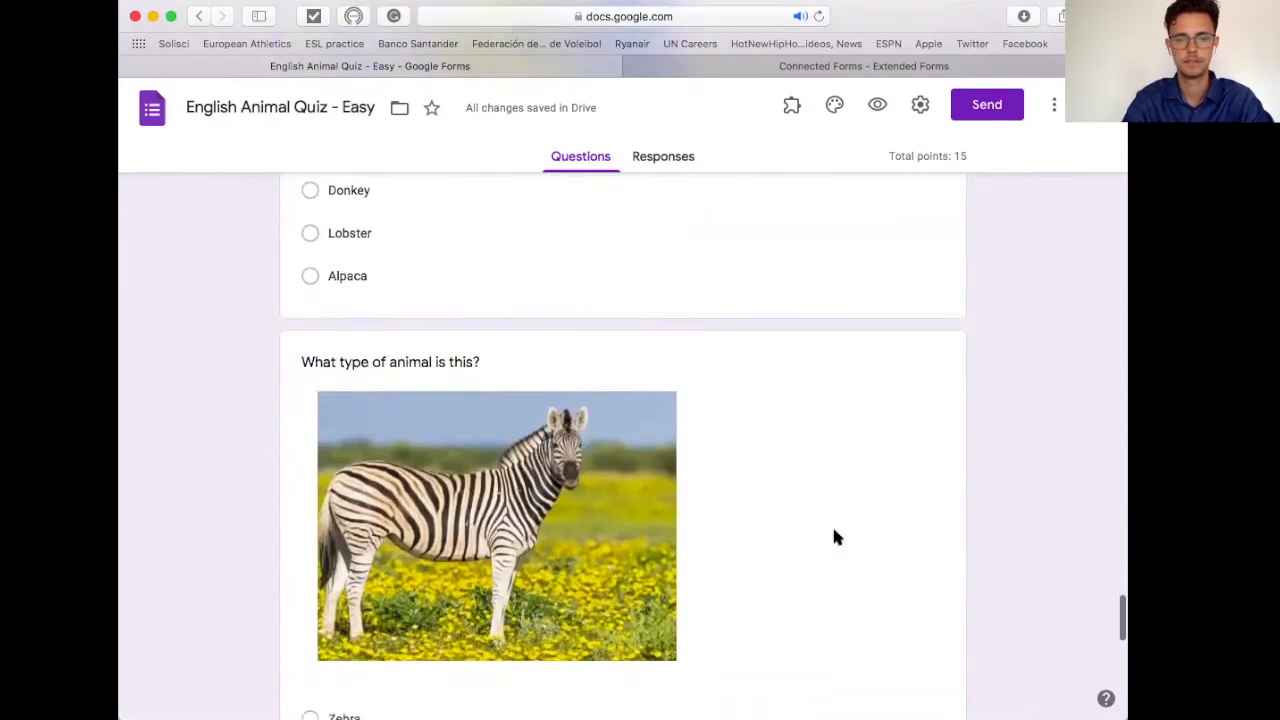
pyautogui.scroll(3, 832, 524)
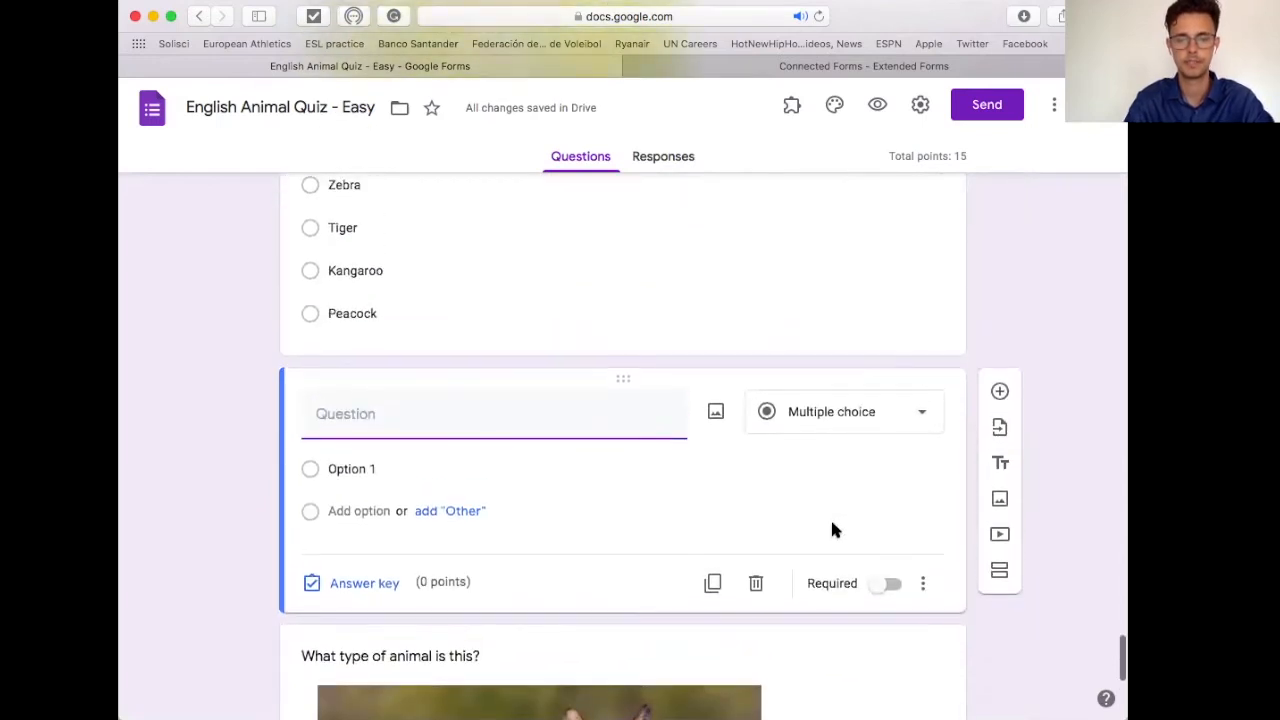
pyautogui.click(715, 414)
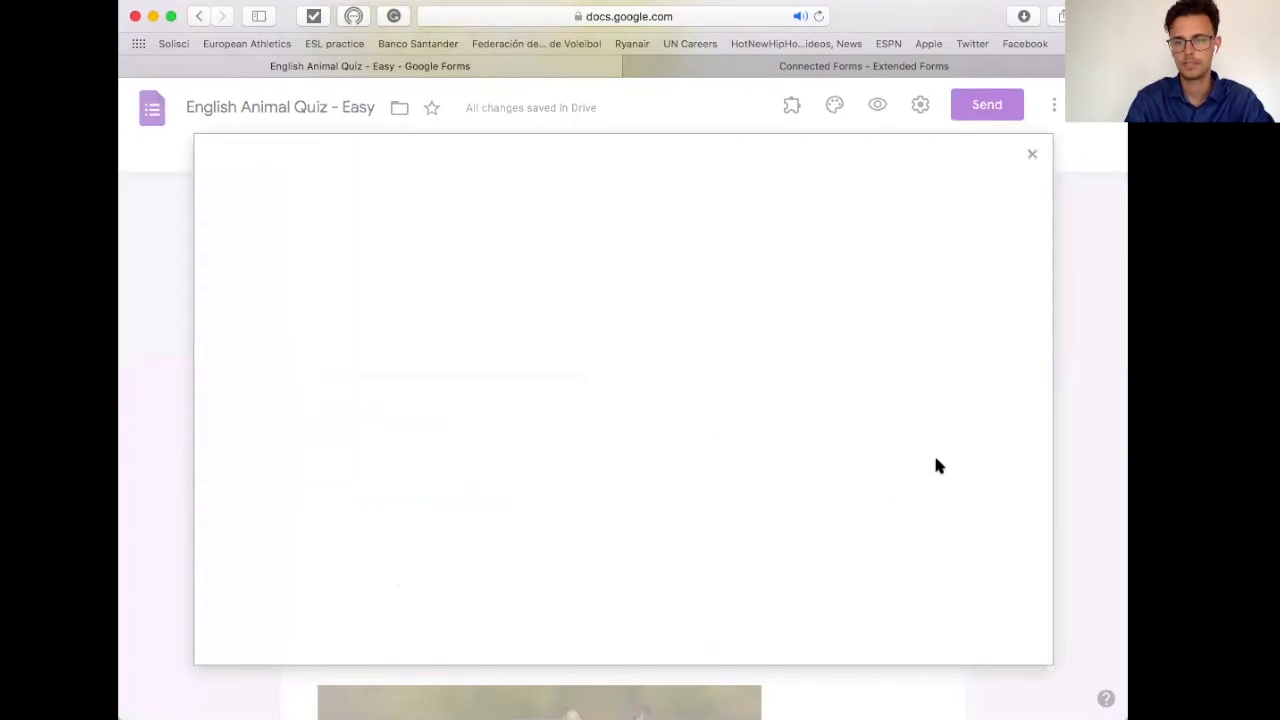
pyautogui.click(1030, 155)
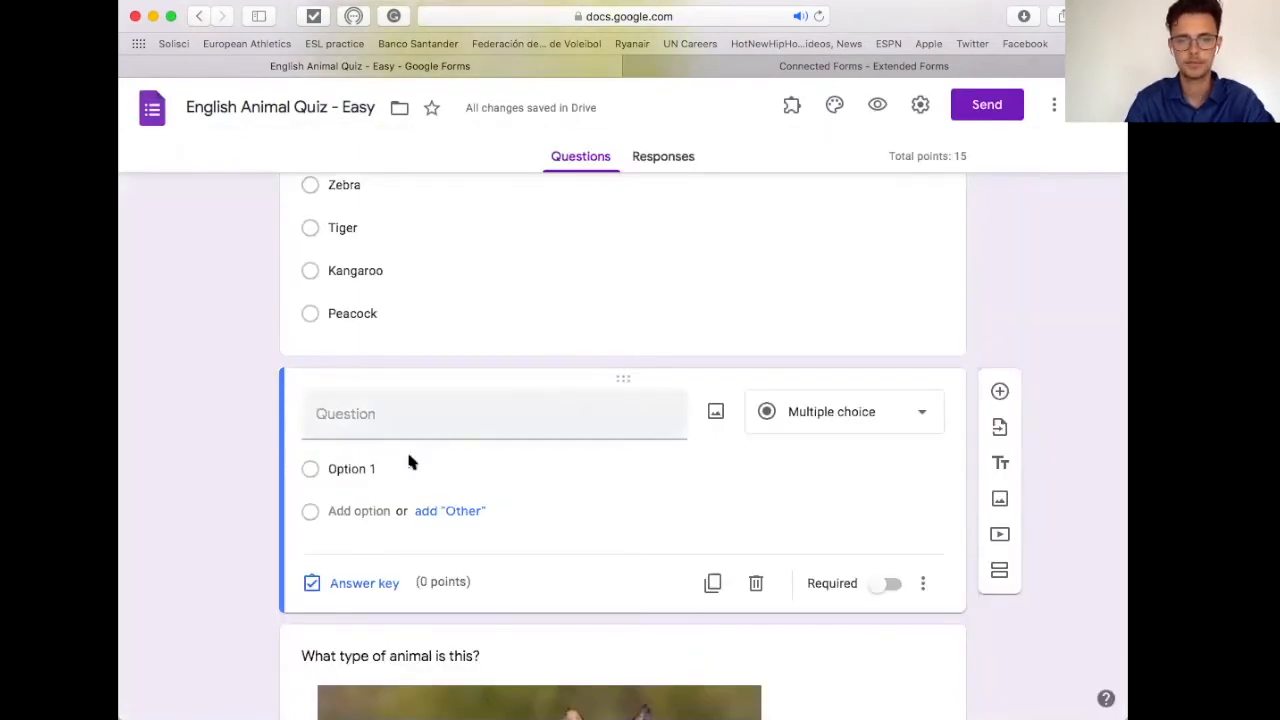
# Step: Title the new question 'What is this photo' with options 1, 2 and Options 3–6
pyautogui.click(398, 413)
pyautogui.write('Wha')
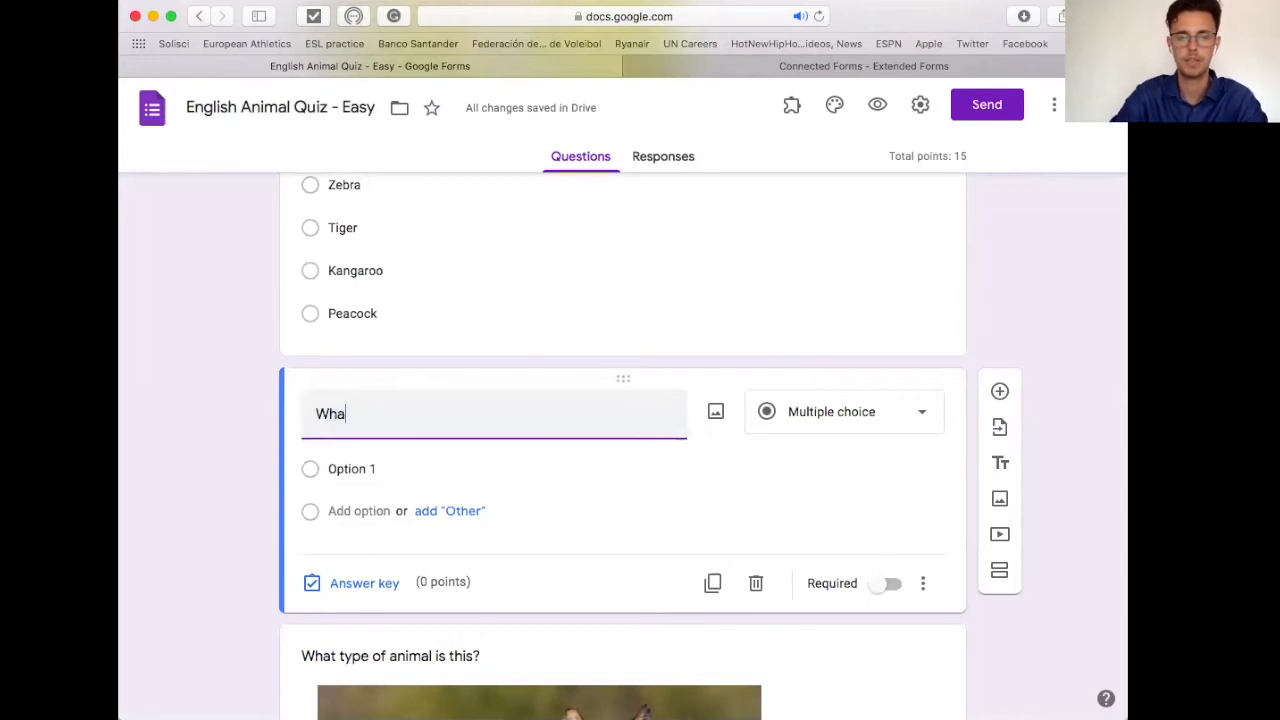
pyautogui.write('t is this photo')
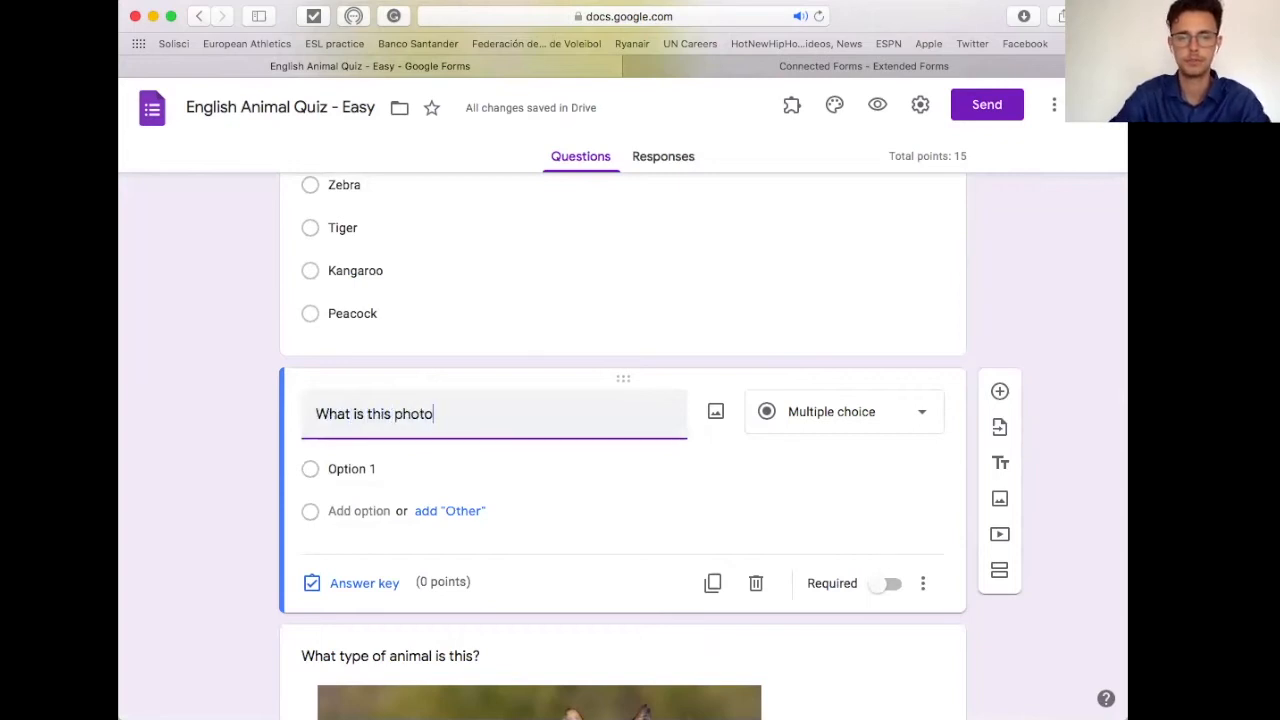
pyautogui.click(374, 474)
pyautogui.write('1')
pyautogui.click(366, 508)
pyautogui.write('2')
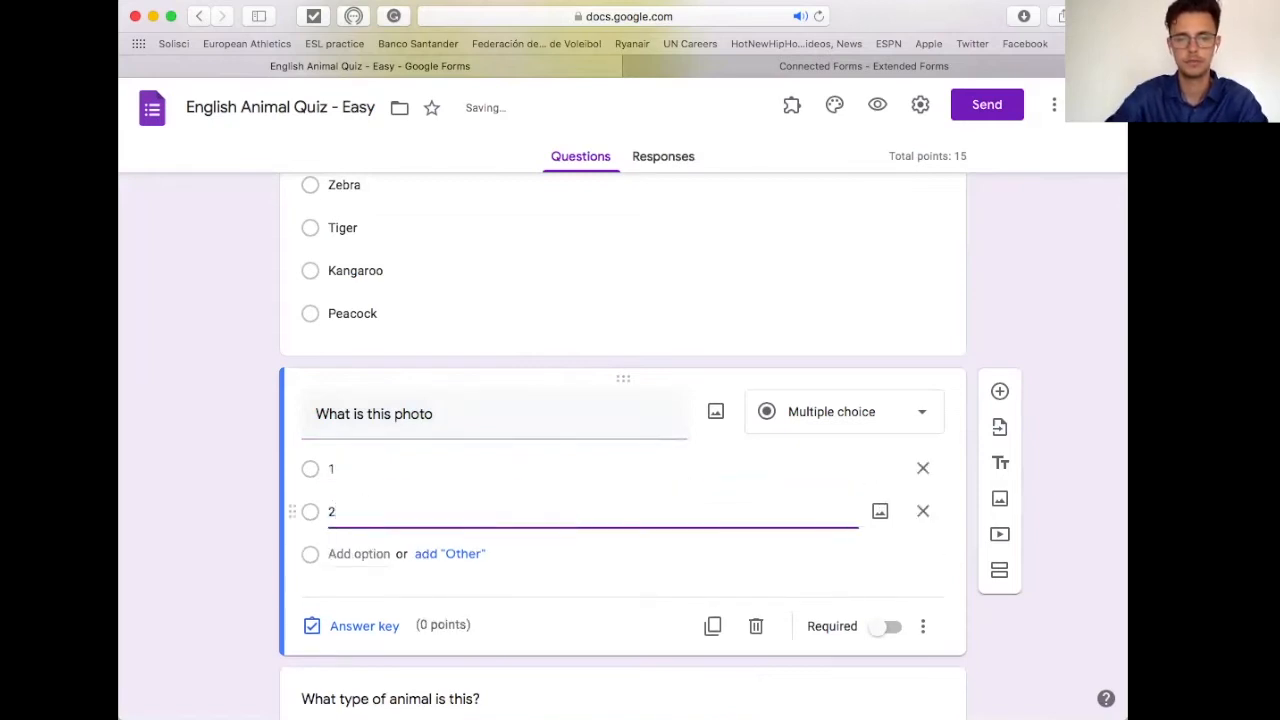
pyautogui.press('Return')
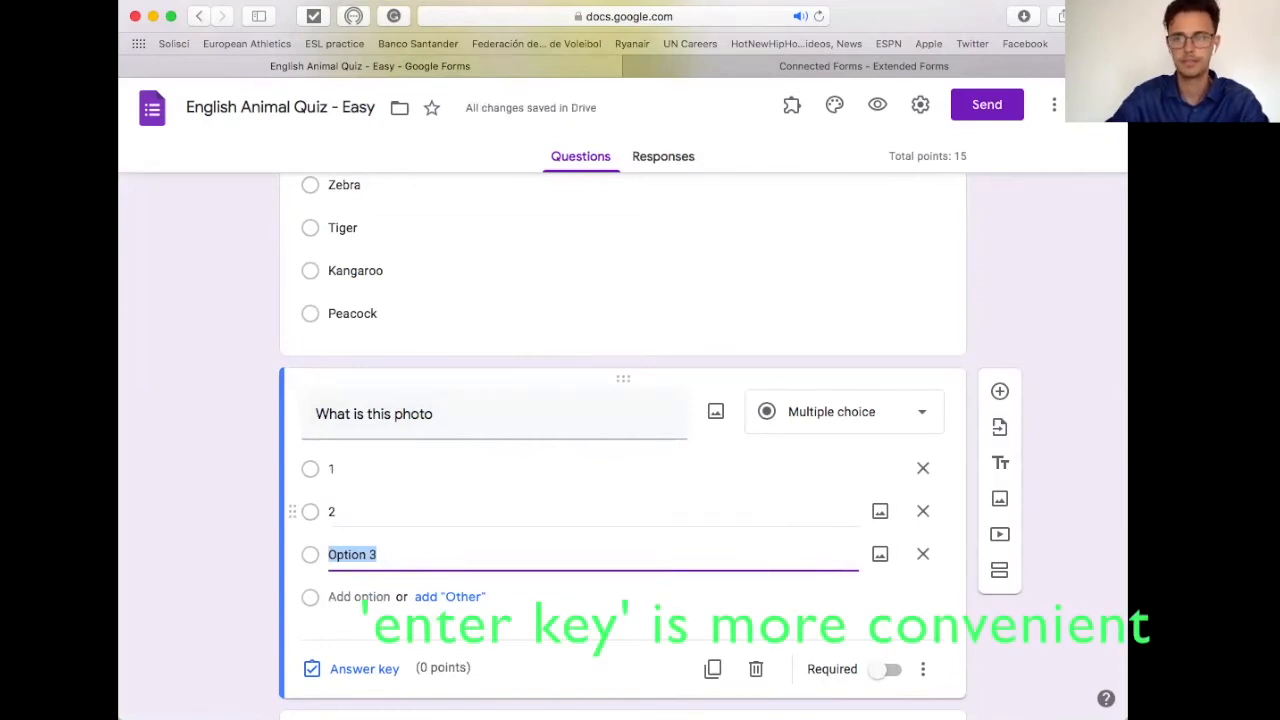
pyautogui.press('Return')
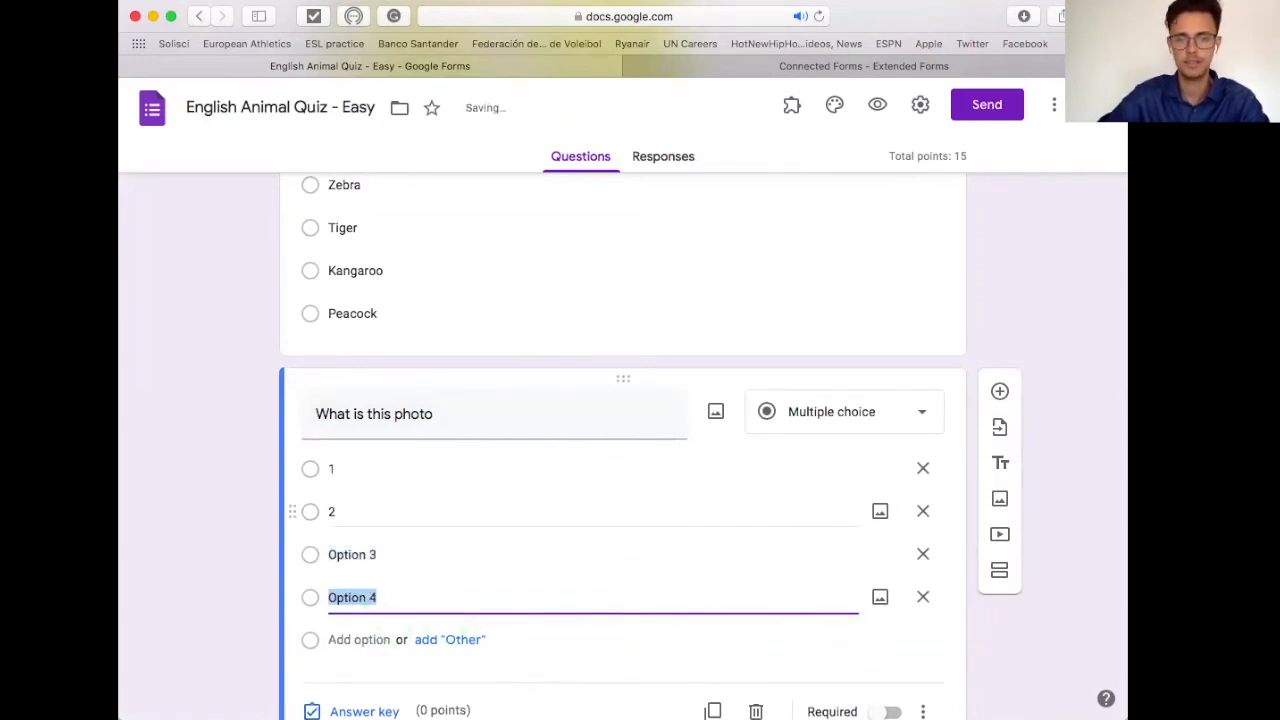
pyautogui.press('Return')
pyautogui.press('Return')
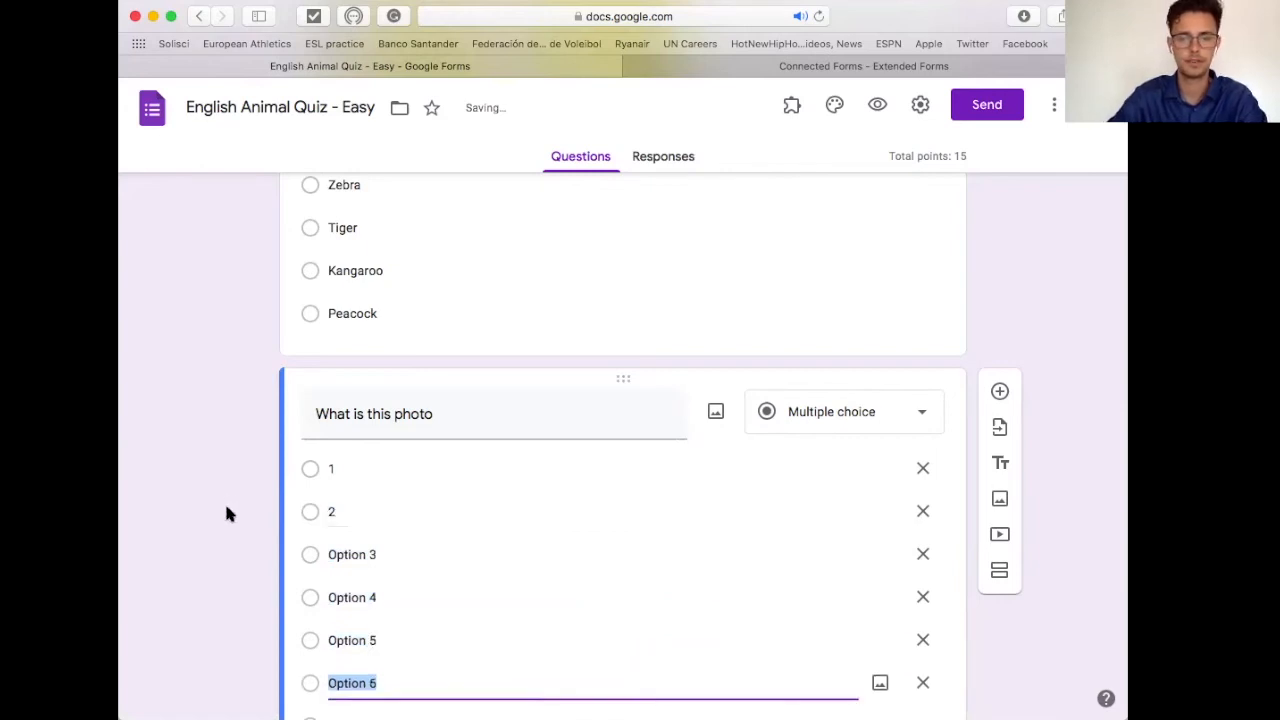
pyautogui.click(876, 420)
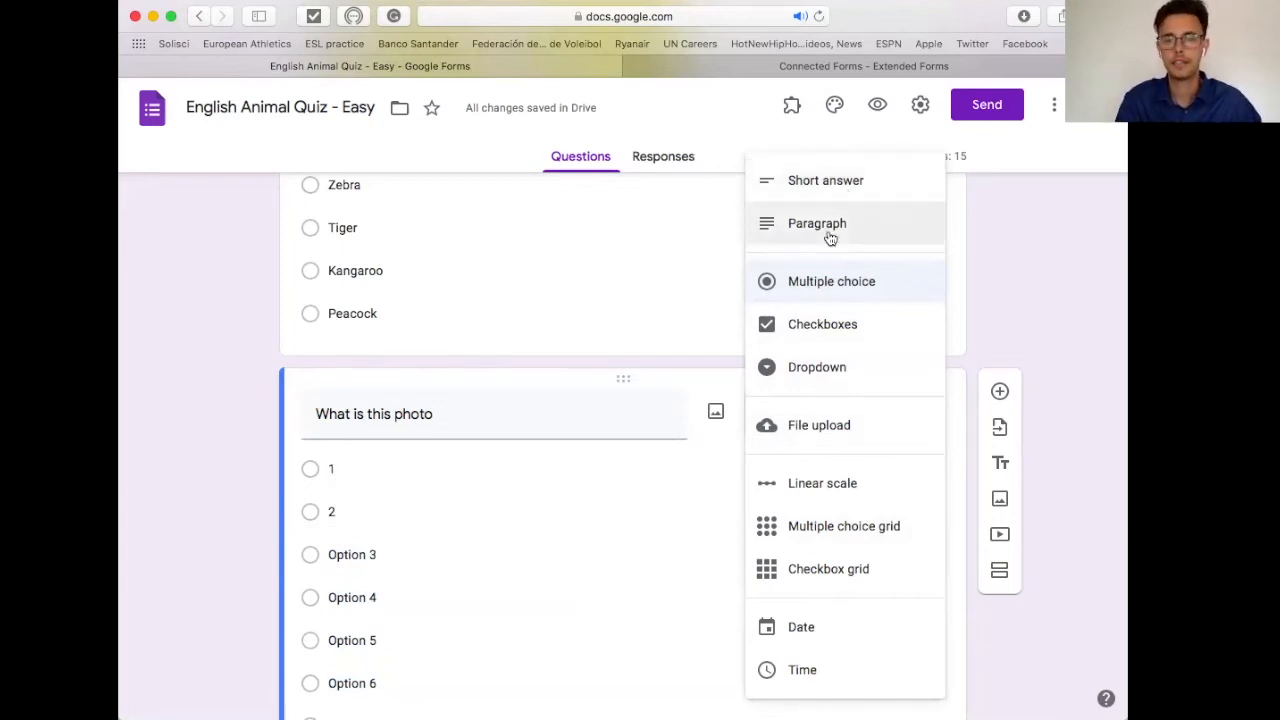
# Step: Switch the question type through Short answer and Paragraph, settling on Checkboxes
pyautogui.click(823, 189)
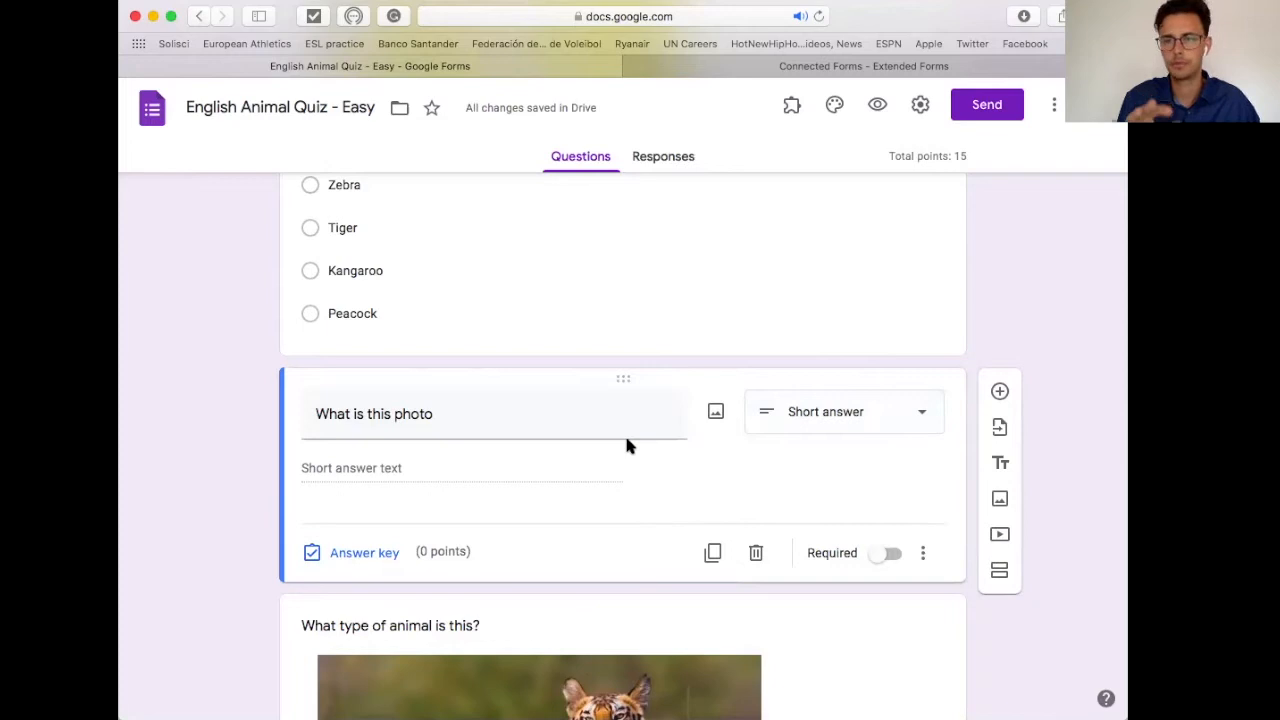
pyautogui.click(814, 430)
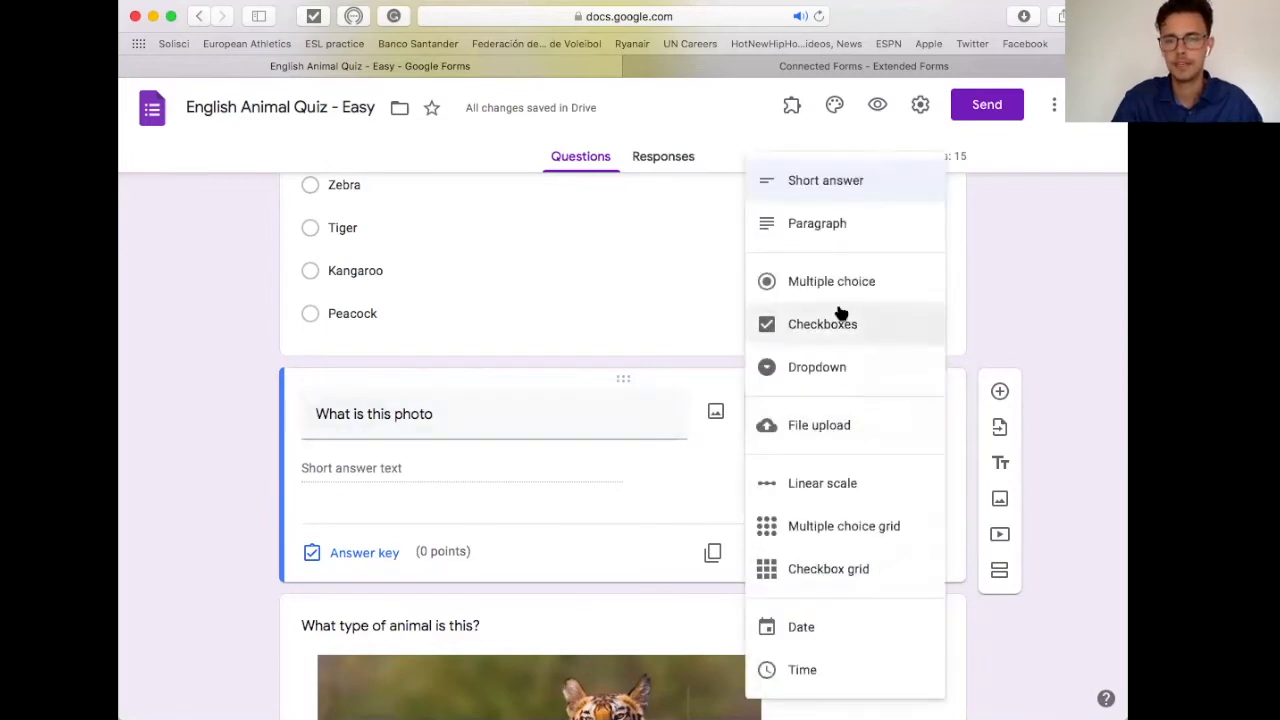
pyautogui.click(822, 234)
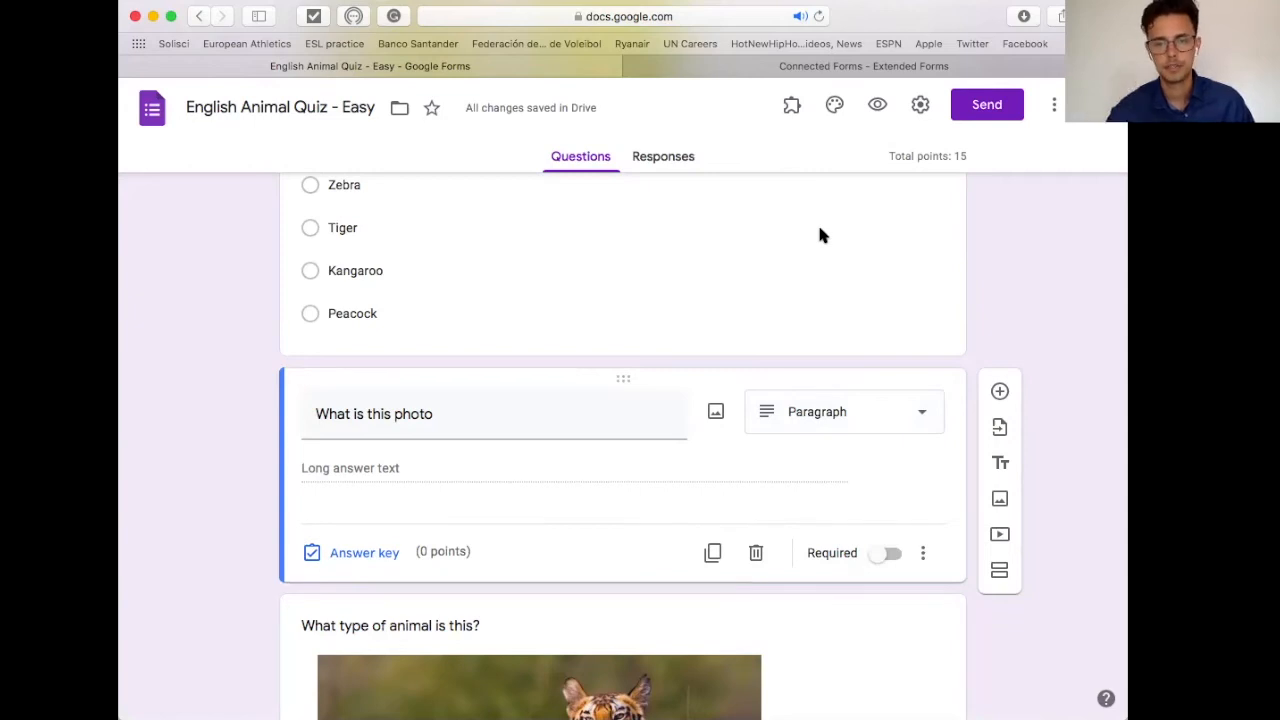
pyautogui.click(892, 414)
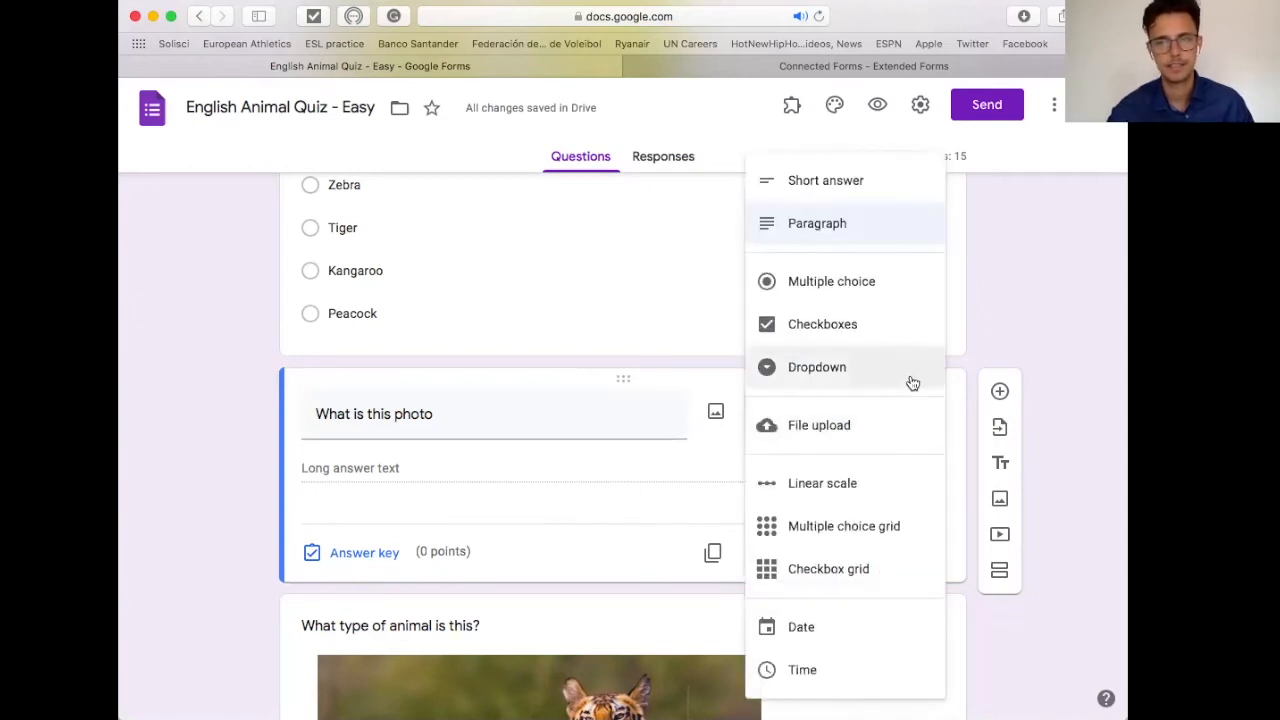
pyautogui.click(874, 333)
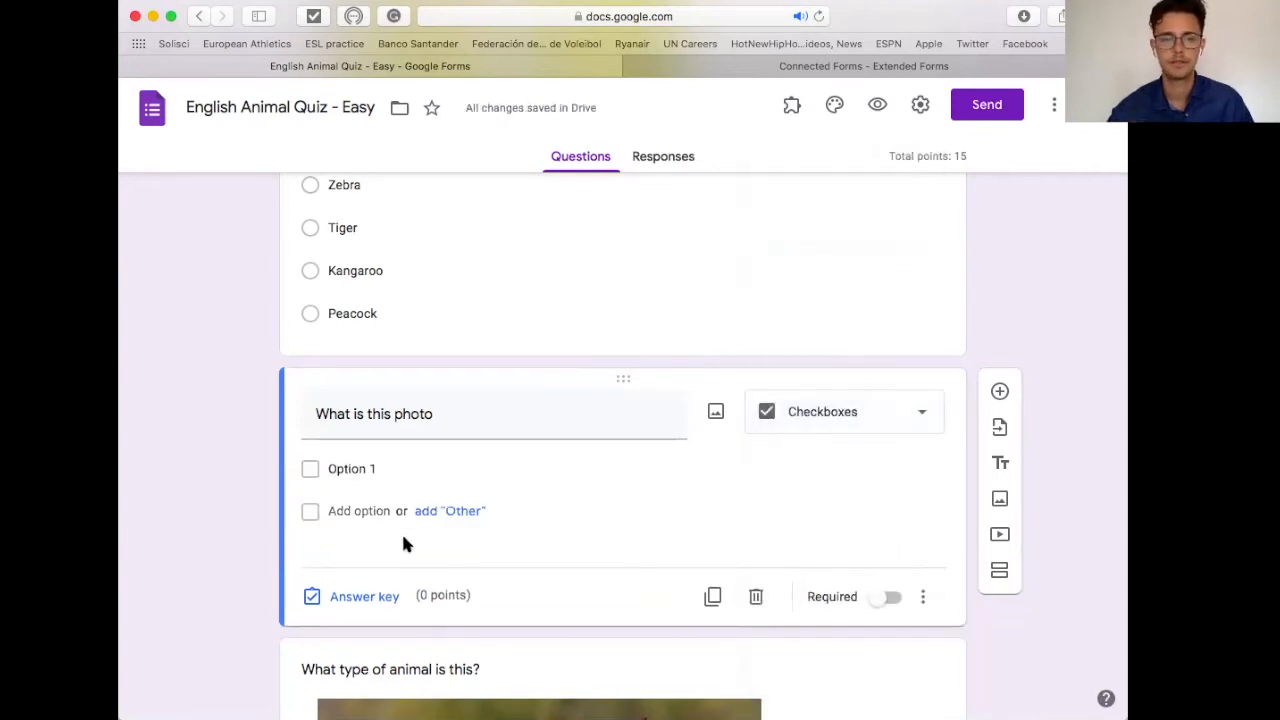
# Step: Add checkbox Options 2–5 to 'What is this photo' and open its answer key
pyautogui.click(347, 508)
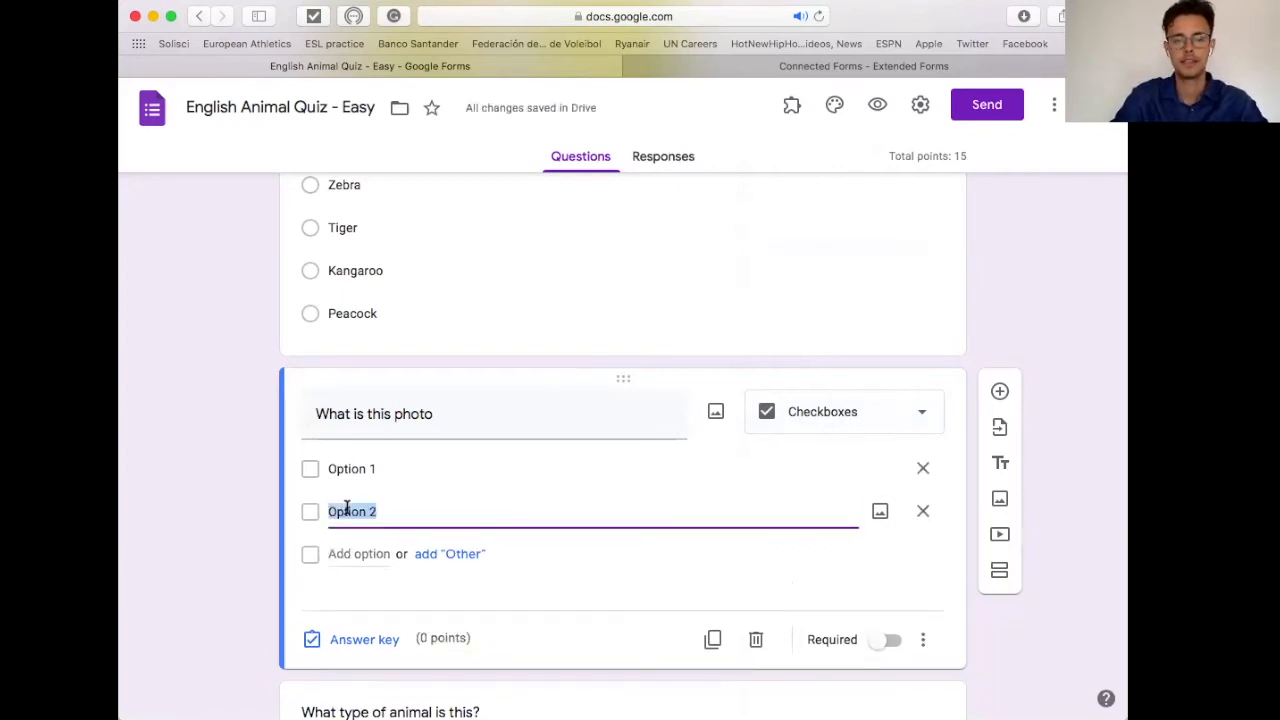
pyautogui.click(354, 550)
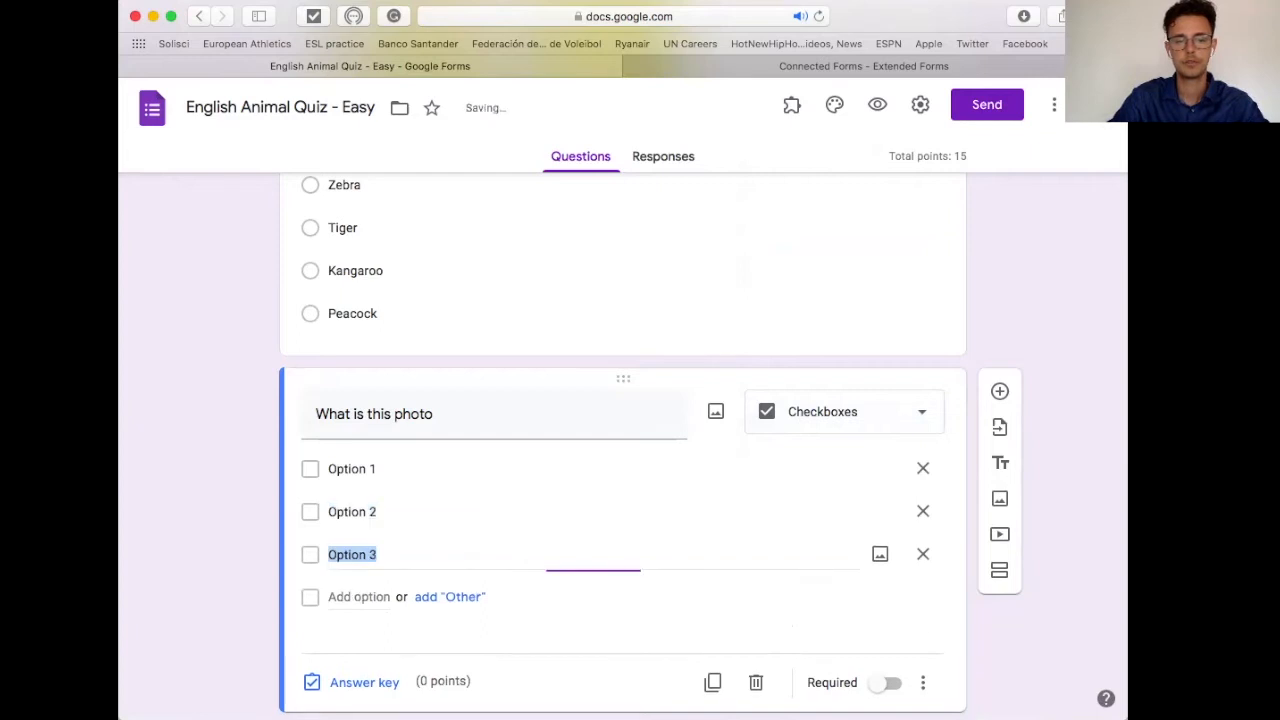
pyautogui.click(356, 596)
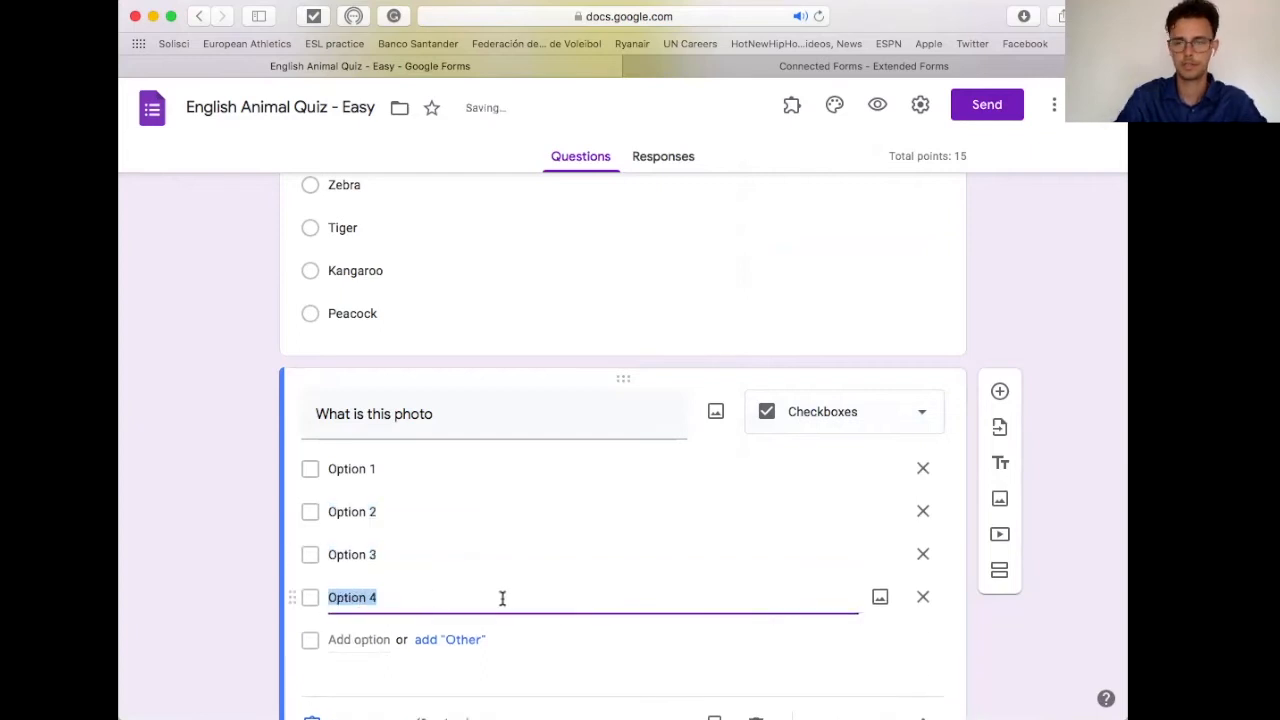
pyautogui.click(352, 638)
pyautogui.click(244, 604)
pyautogui.scroll(-2, 628, 580)
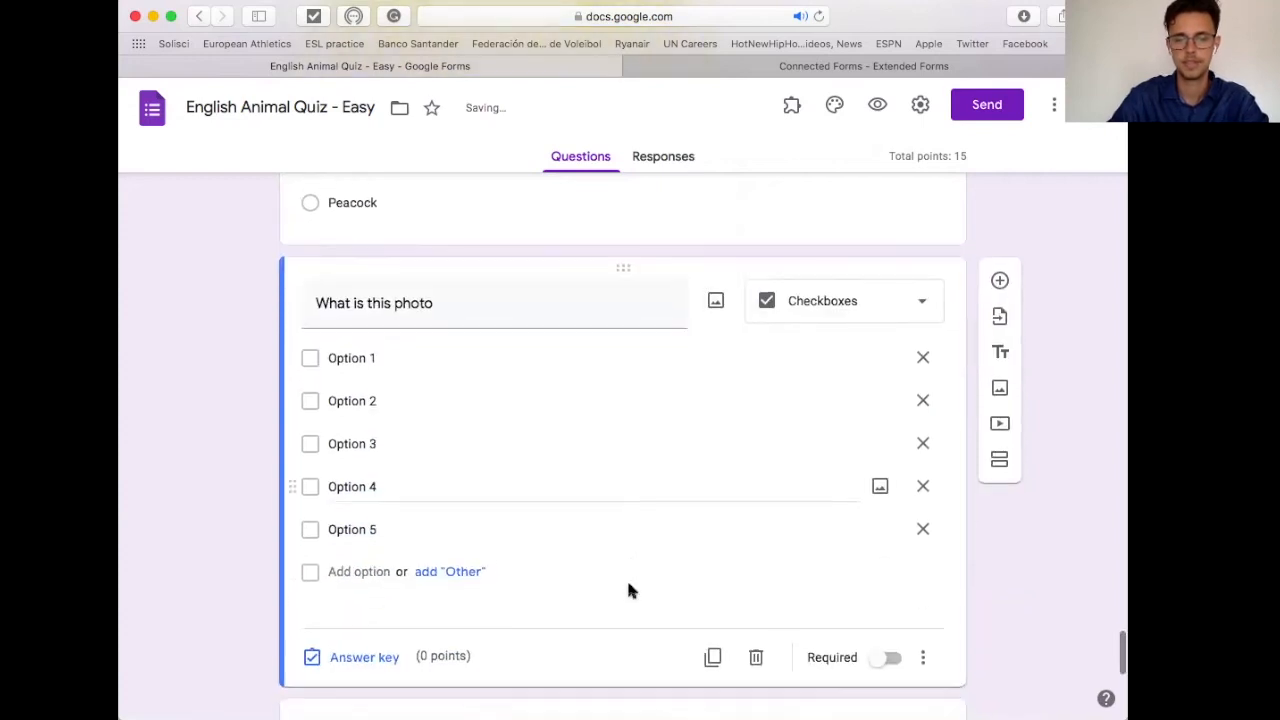
pyautogui.click(364, 657)
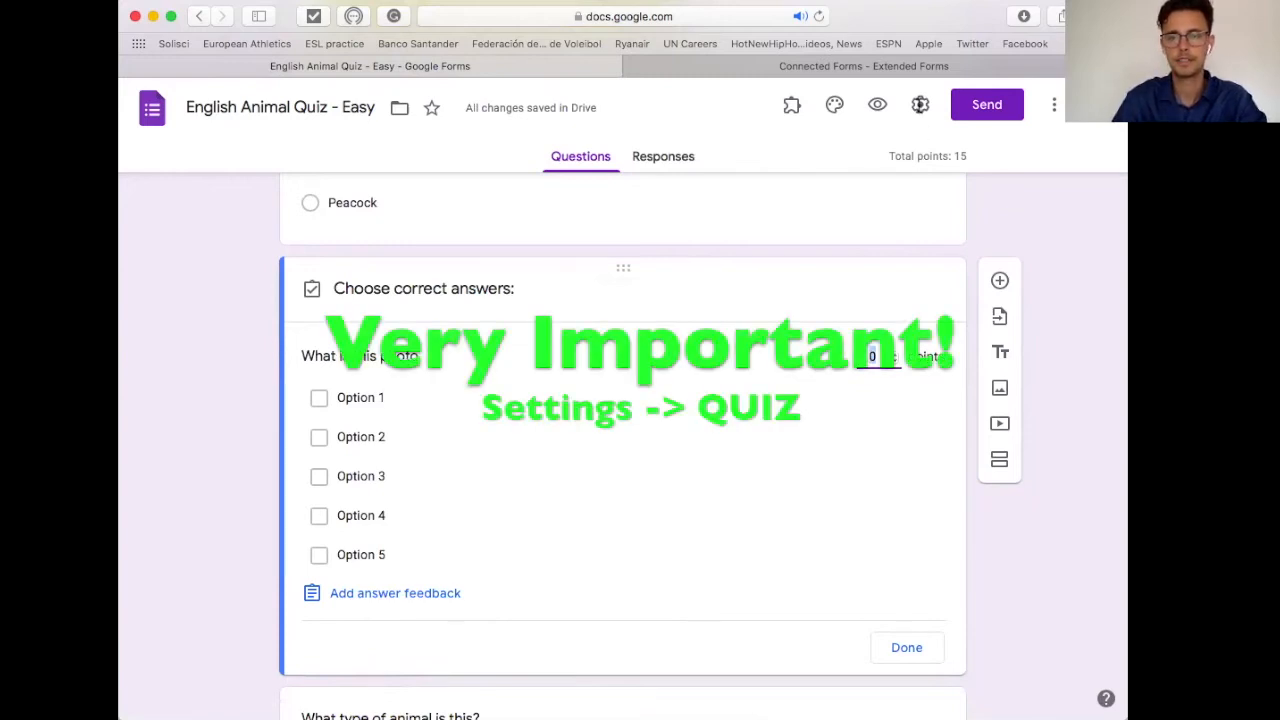
# Step: Open the quiz's Settings from the gear icon
pyautogui.click(920, 106)
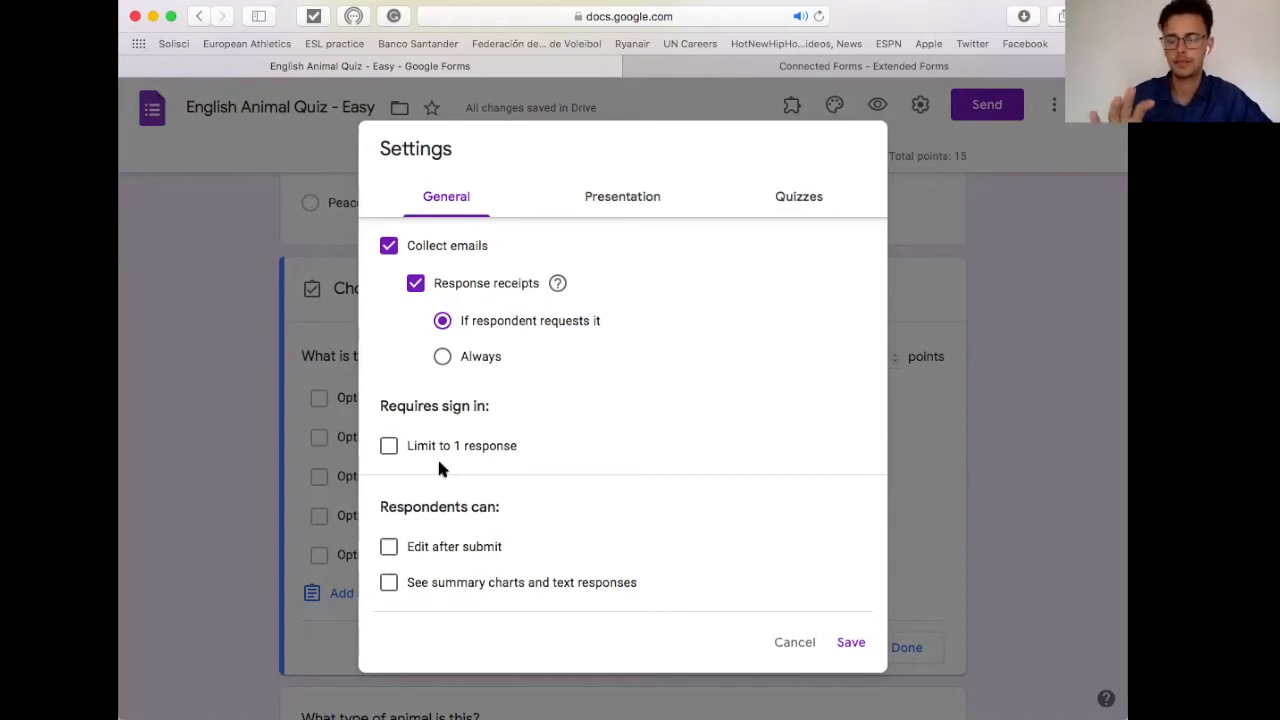
# Step: Keep quiz mode on with grades released immediately after each submission, and save the settings
pyautogui.click(610, 199)
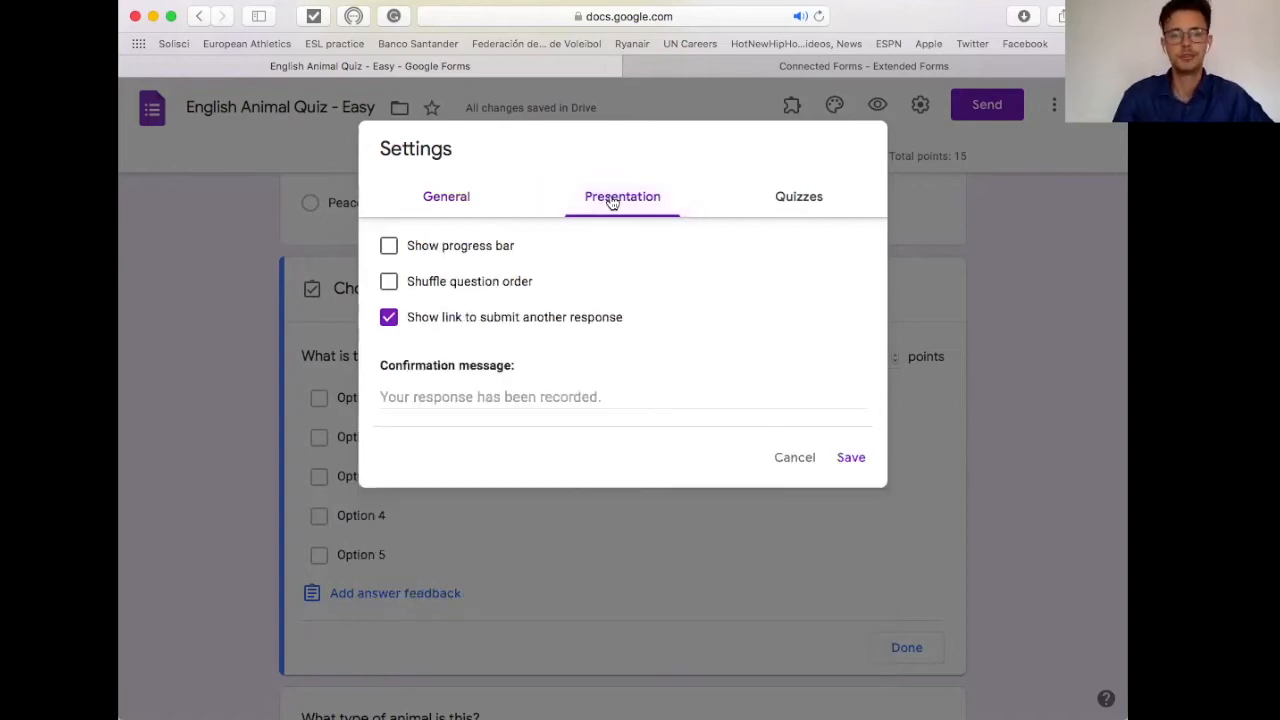
pyautogui.click(782, 192)
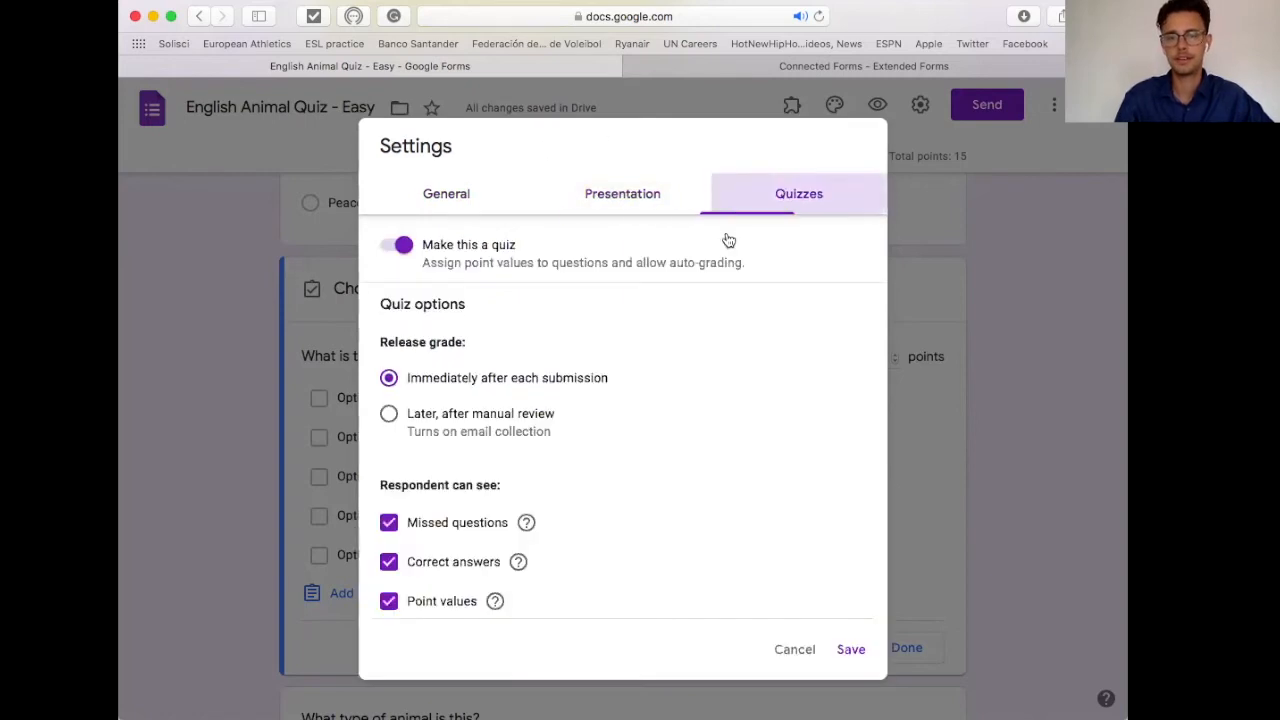
pyautogui.click(402, 248)
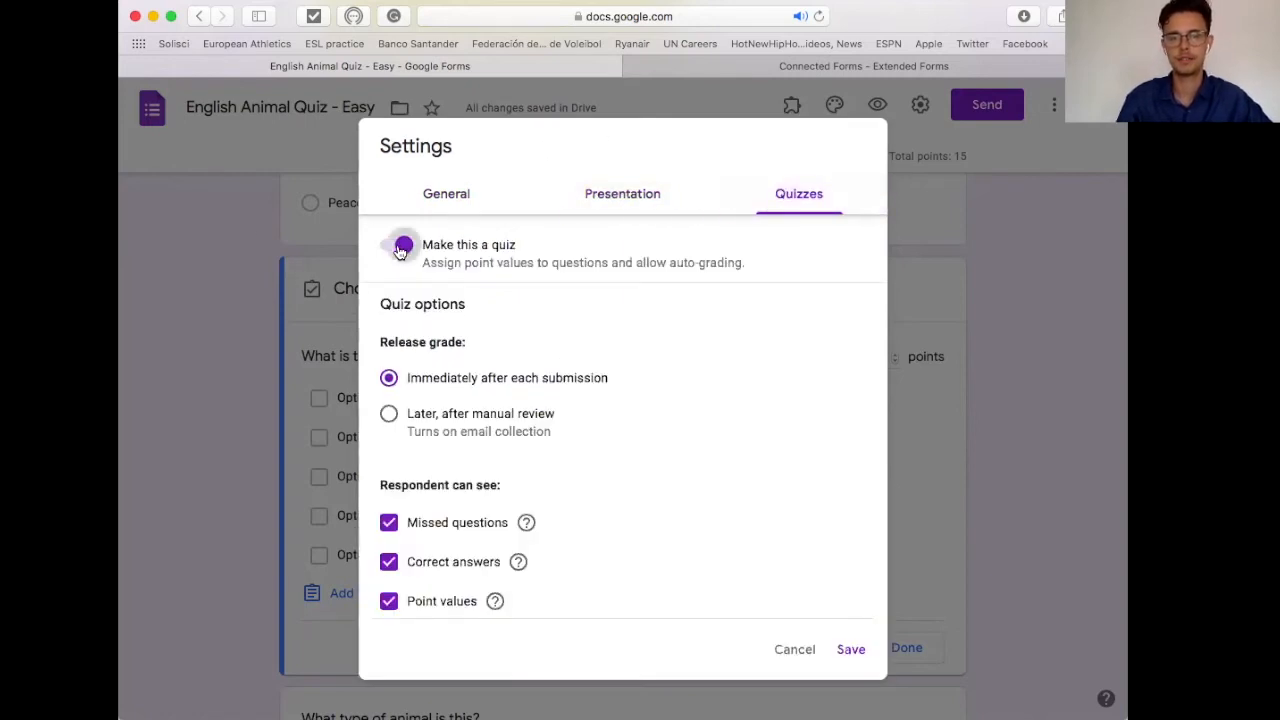
pyautogui.click(399, 248)
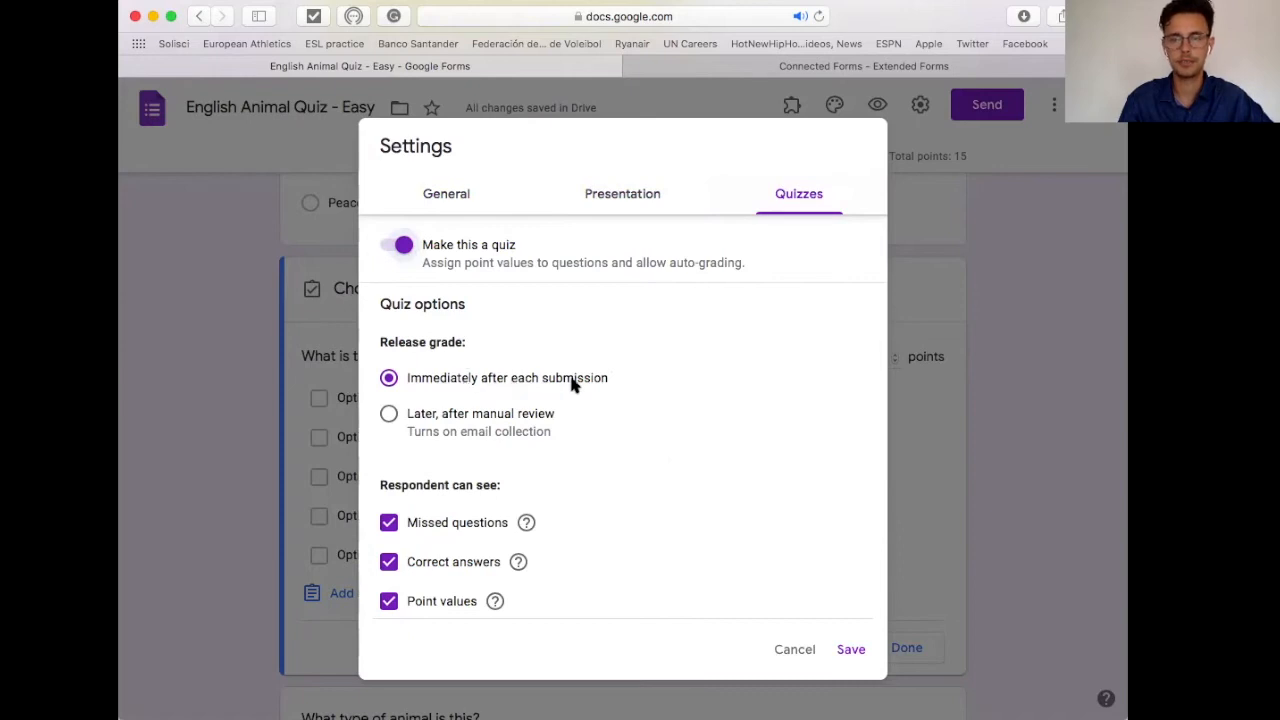
pyautogui.click(395, 418)
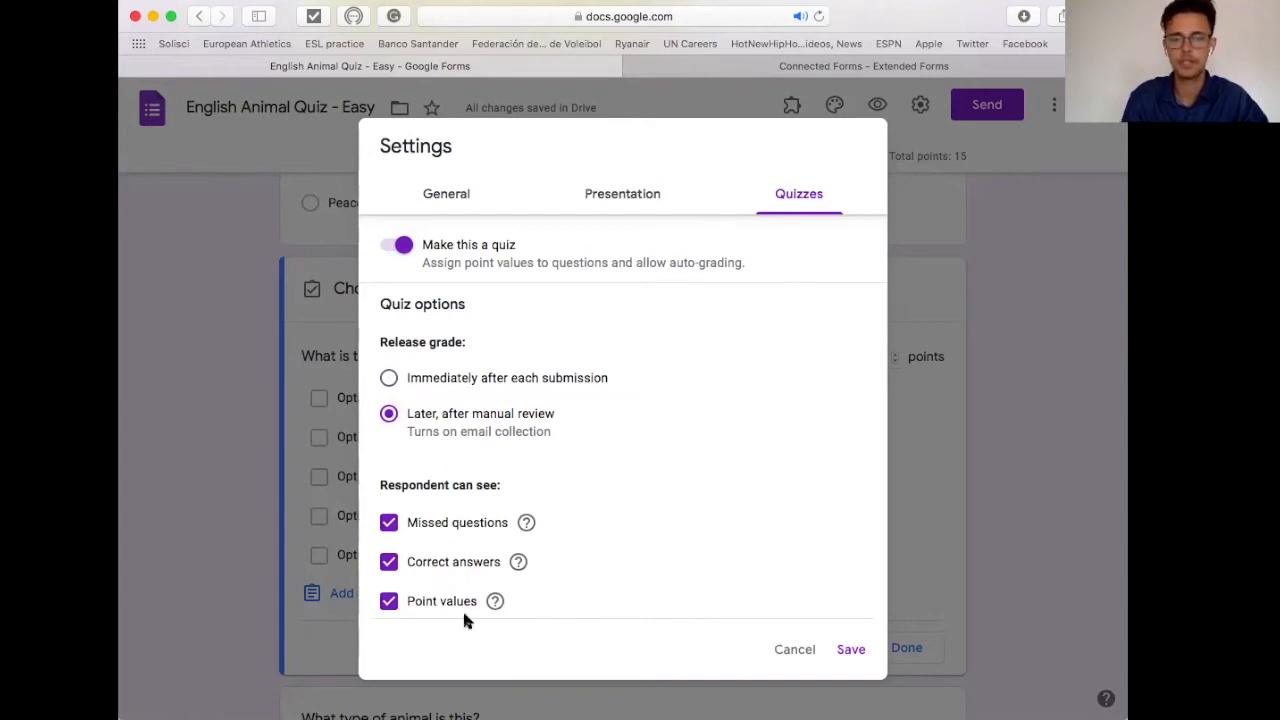
pyautogui.click(435, 380)
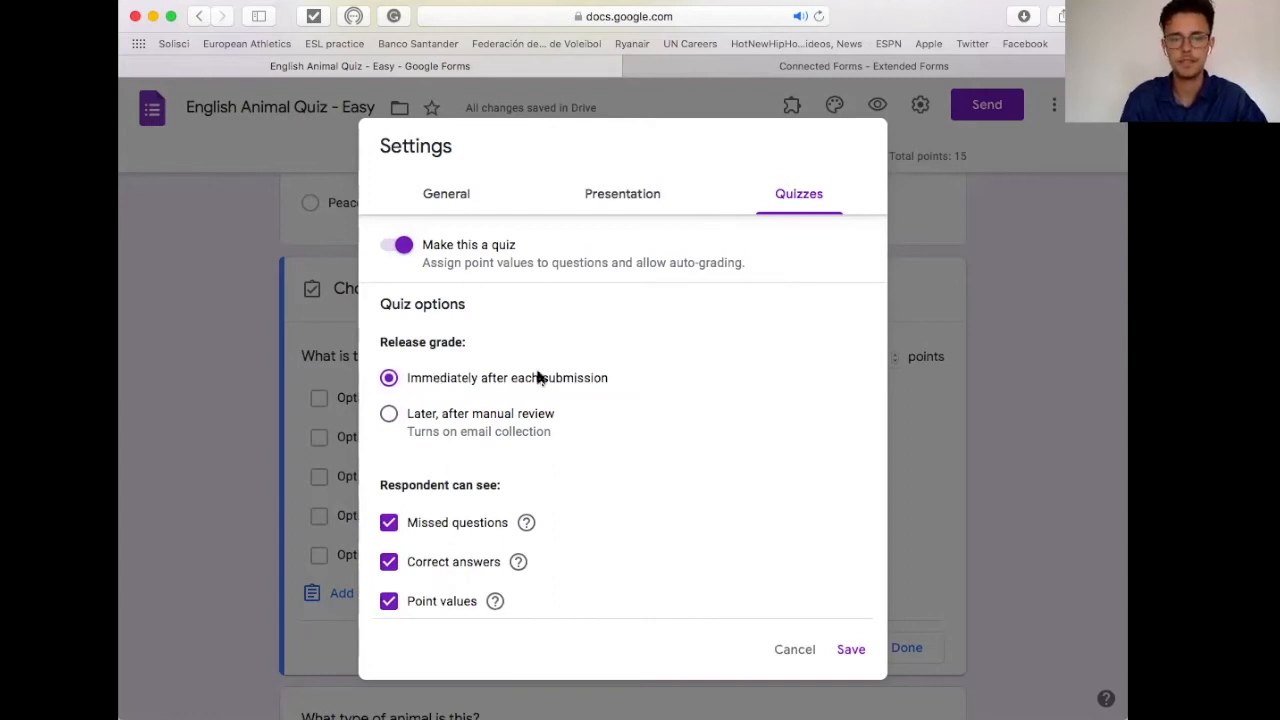
pyautogui.click(852, 648)
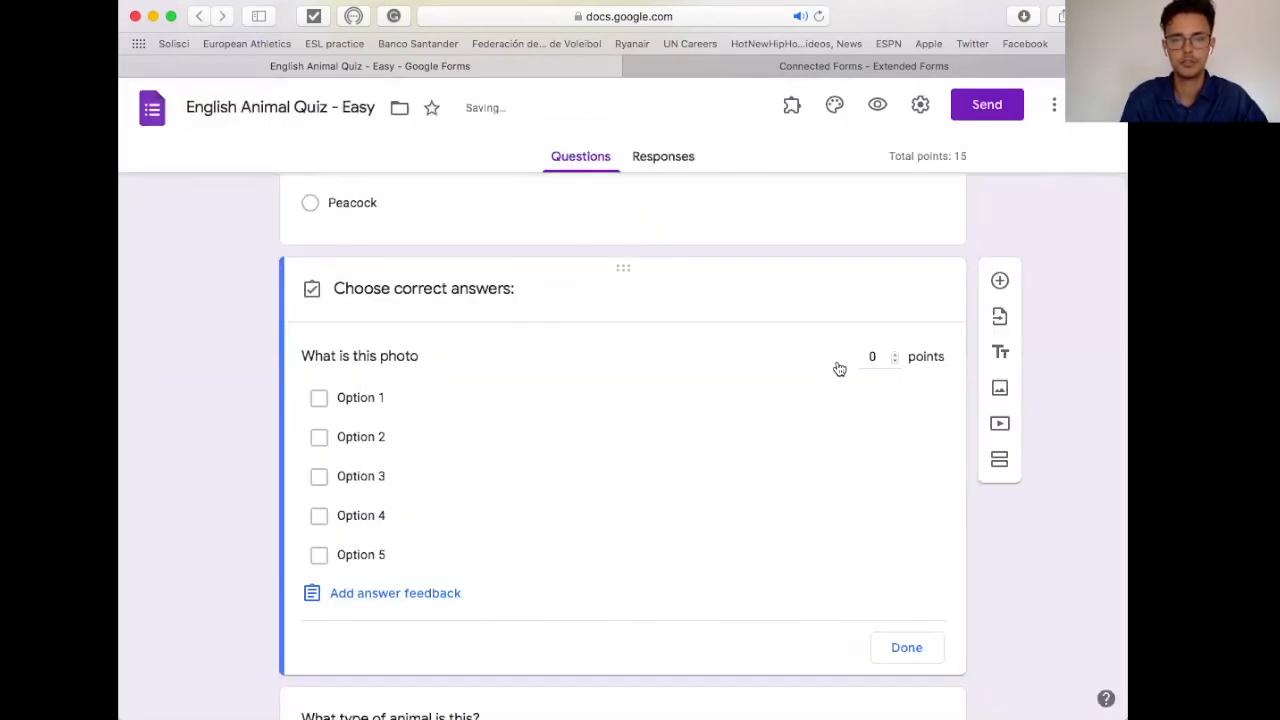
# Step: Mark Option 1 as the correct answer without feedback, and make the question multiple choice
pyautogui.click(598, 396)
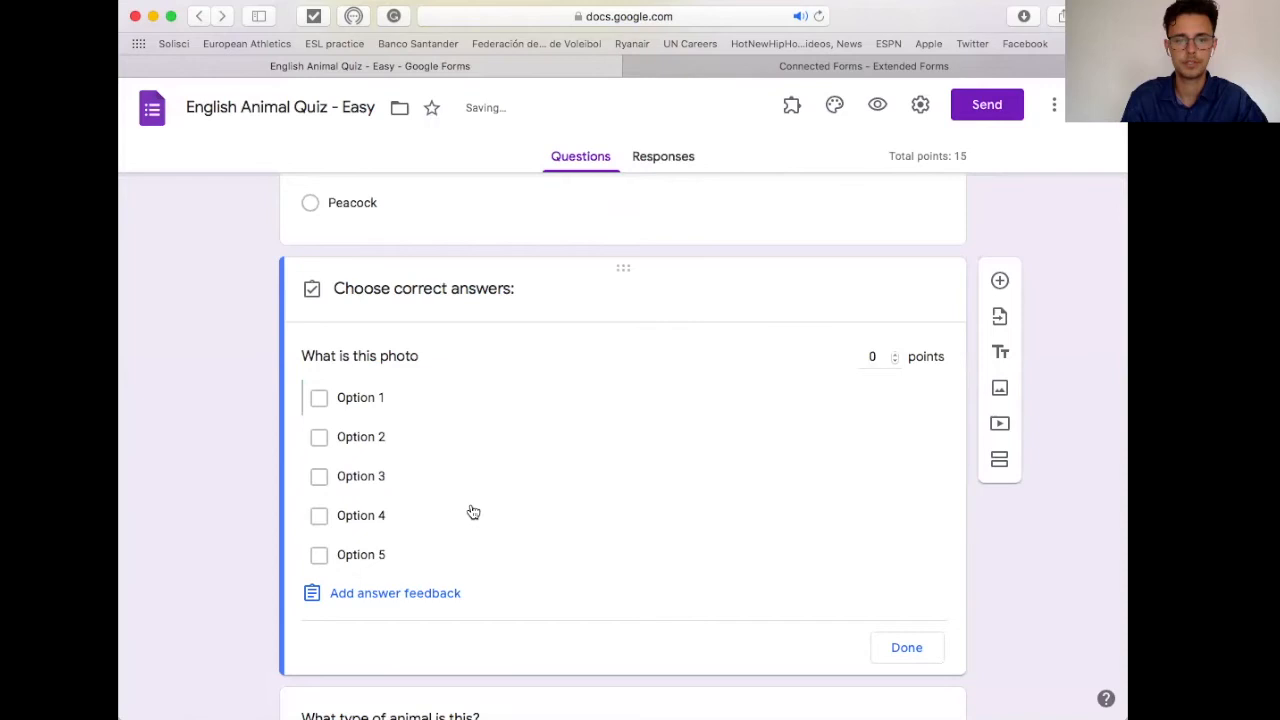
pyautogui.click(403, 593)
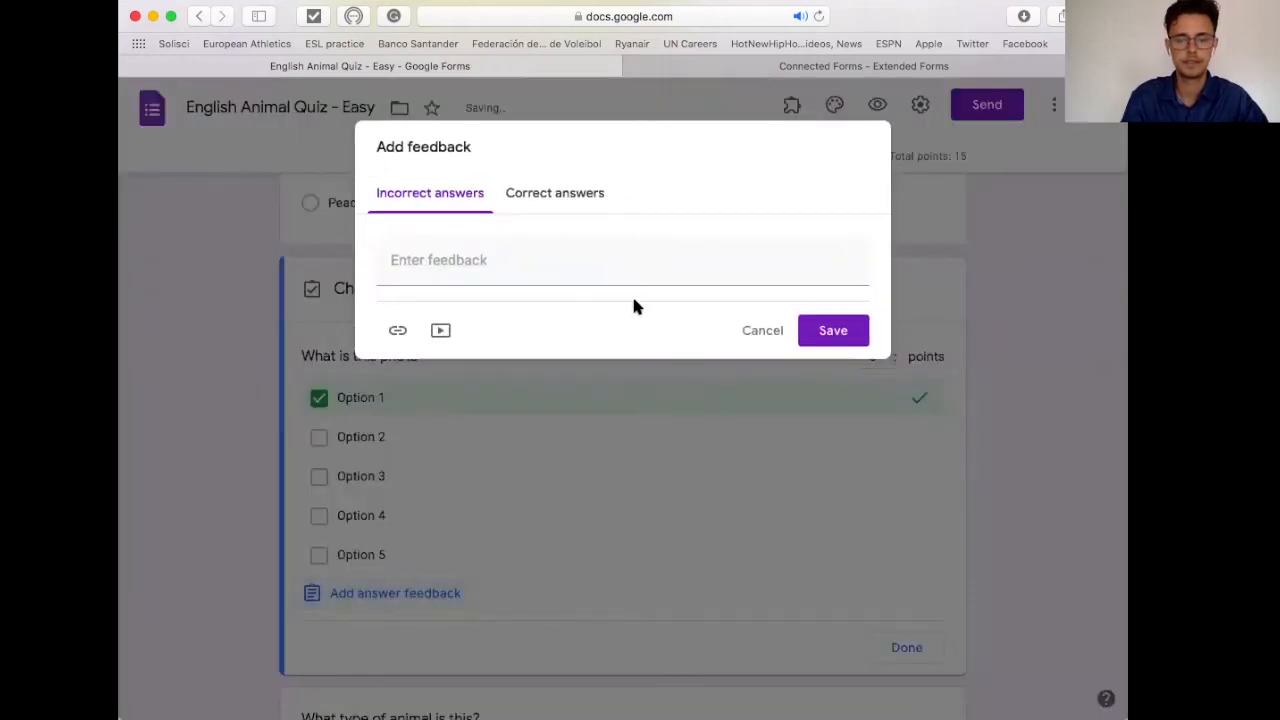
pyautogui.click(760, 330)
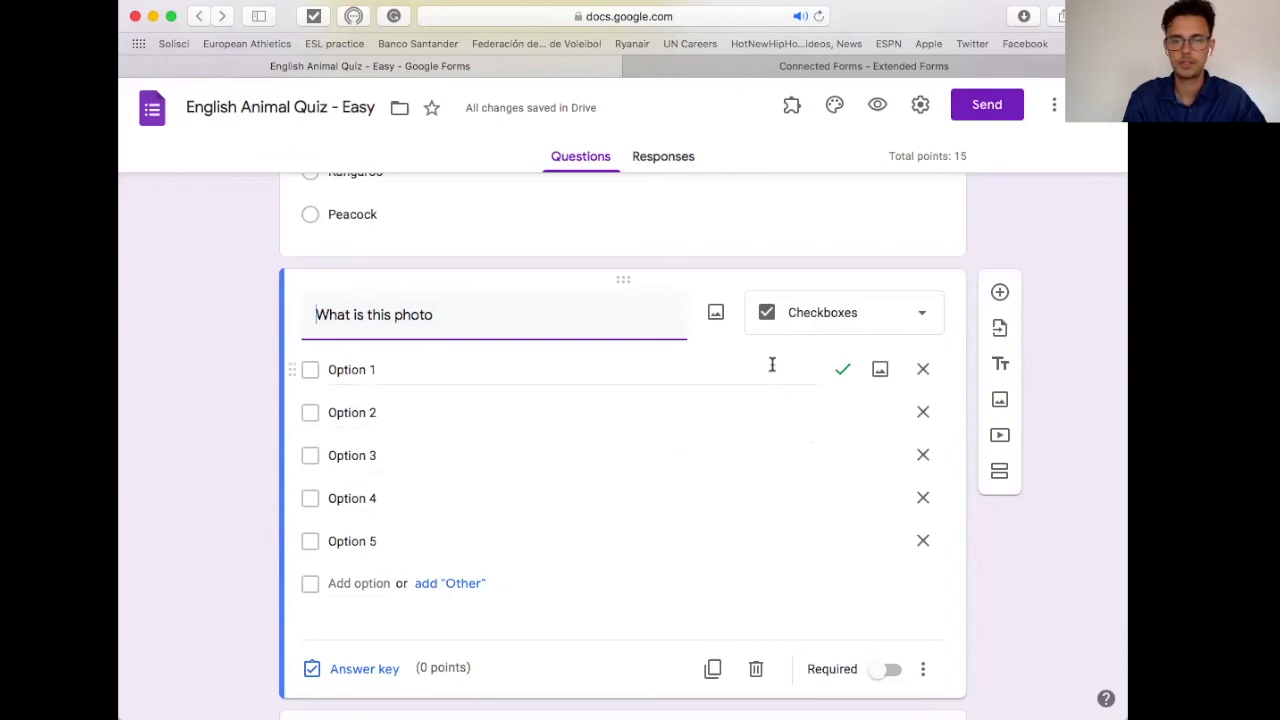
pyautogui.click(812, 328)
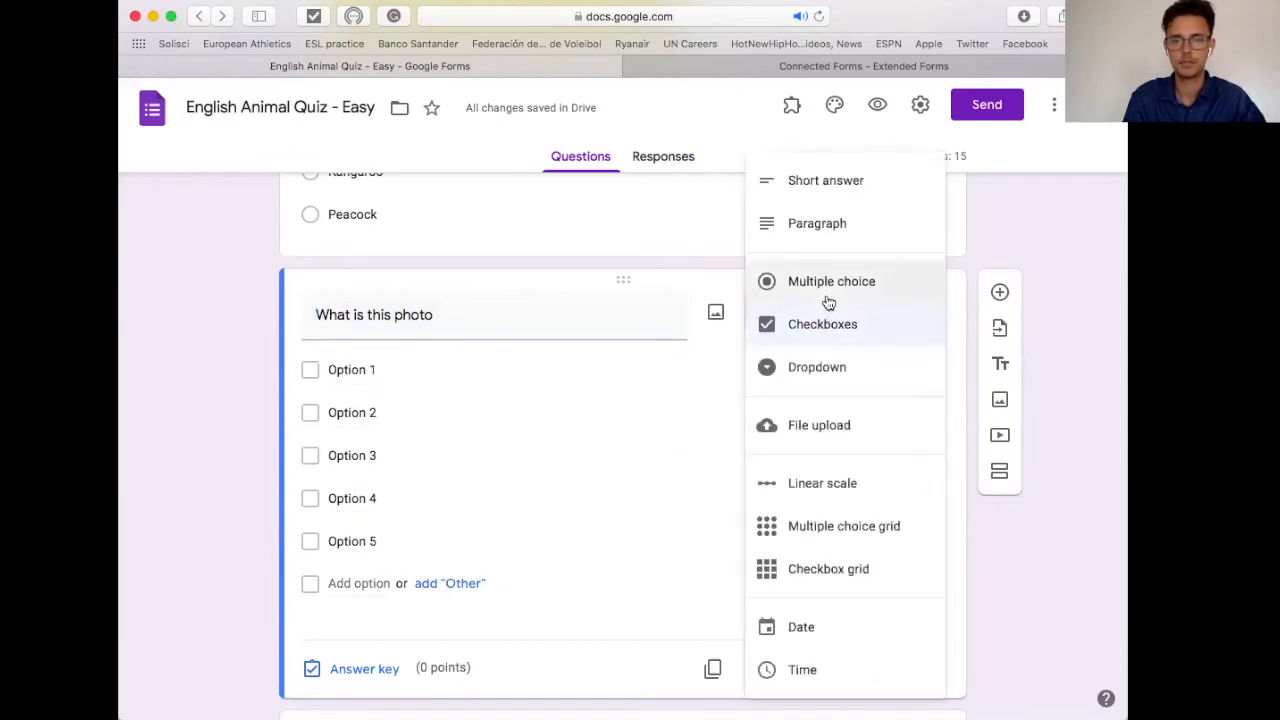
pyautogui.click(828, 290)
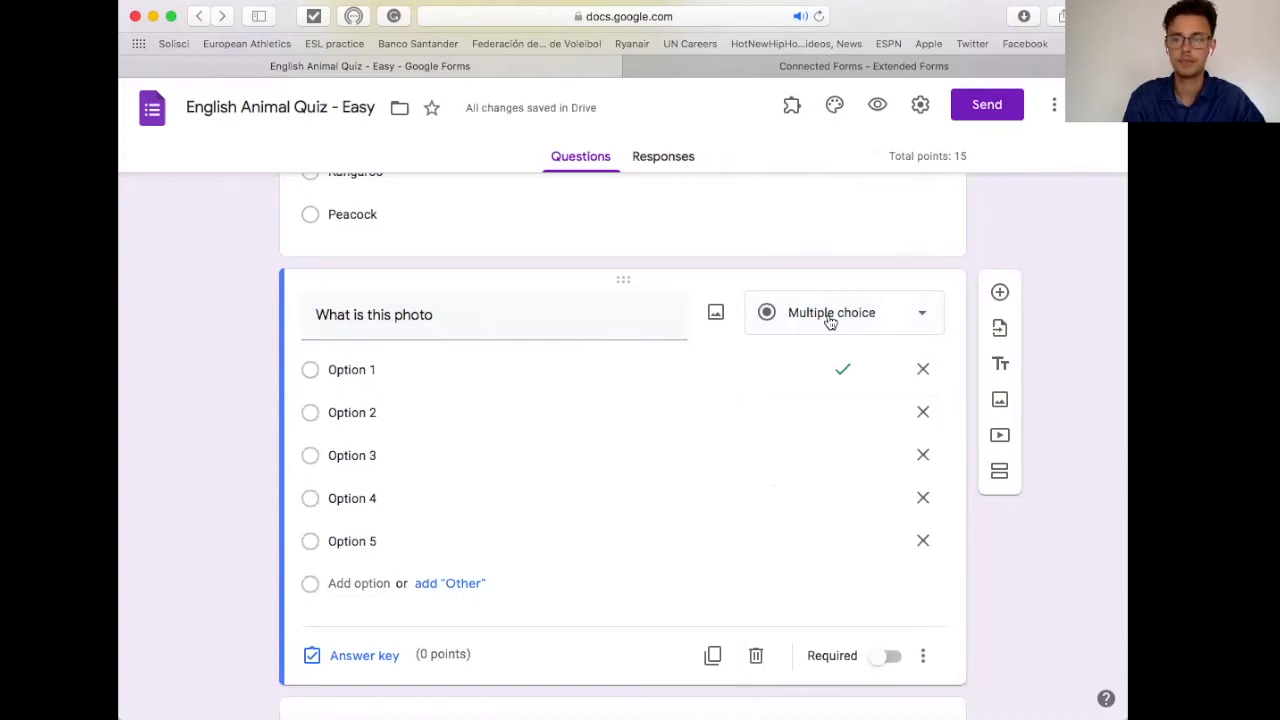
# Step: Change the 'What is this photo' question type back to Checkboxes
pyautogui.click(830, 318)
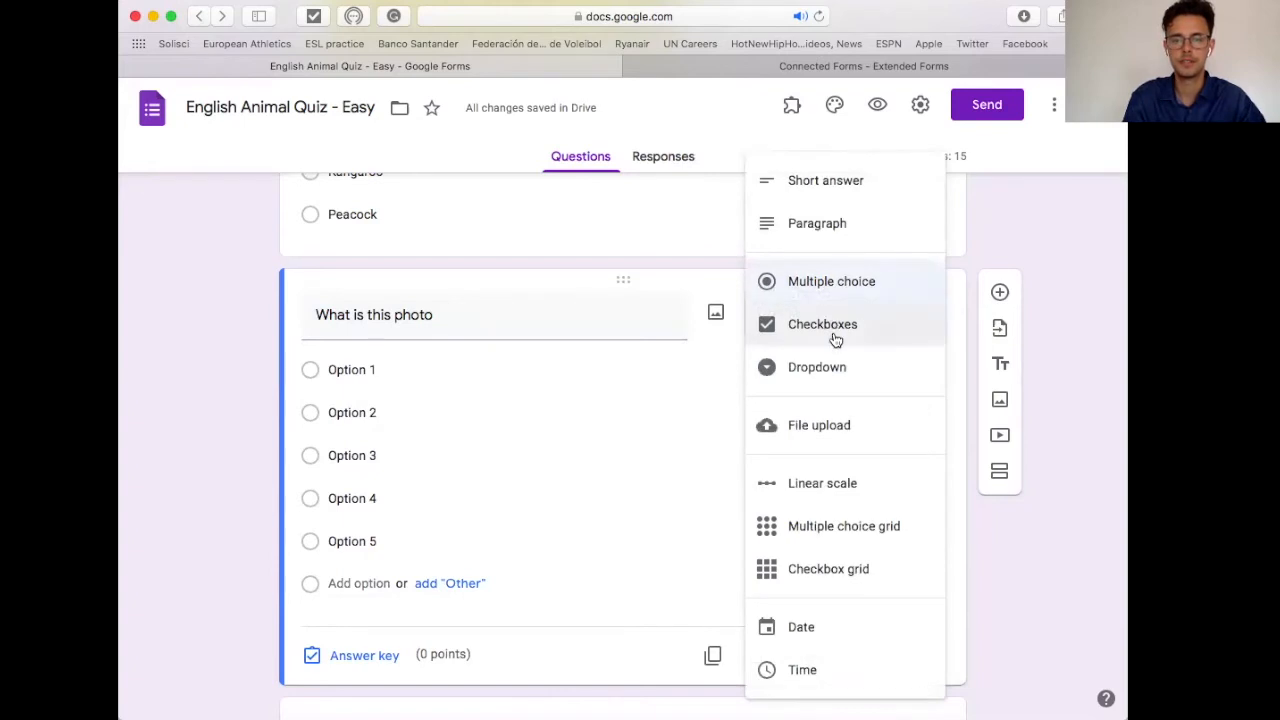
pyautogui.click(831, 331)
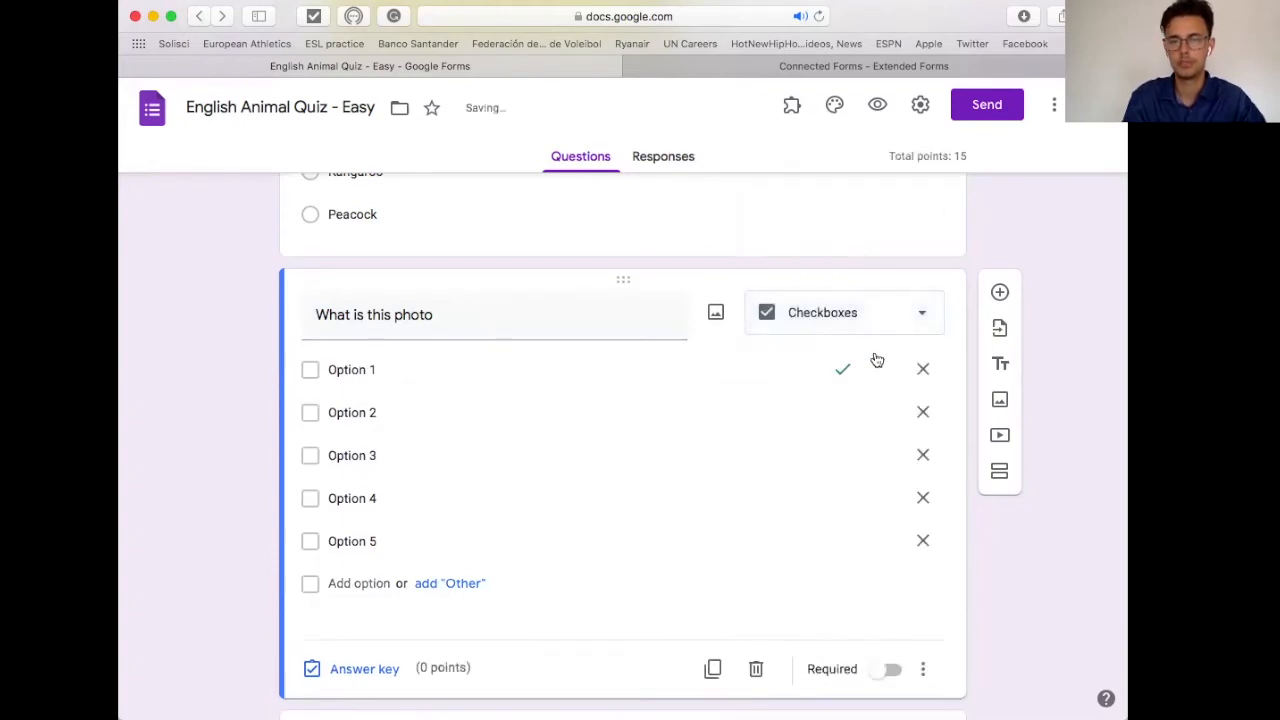
pyautogui.click(348, 373)
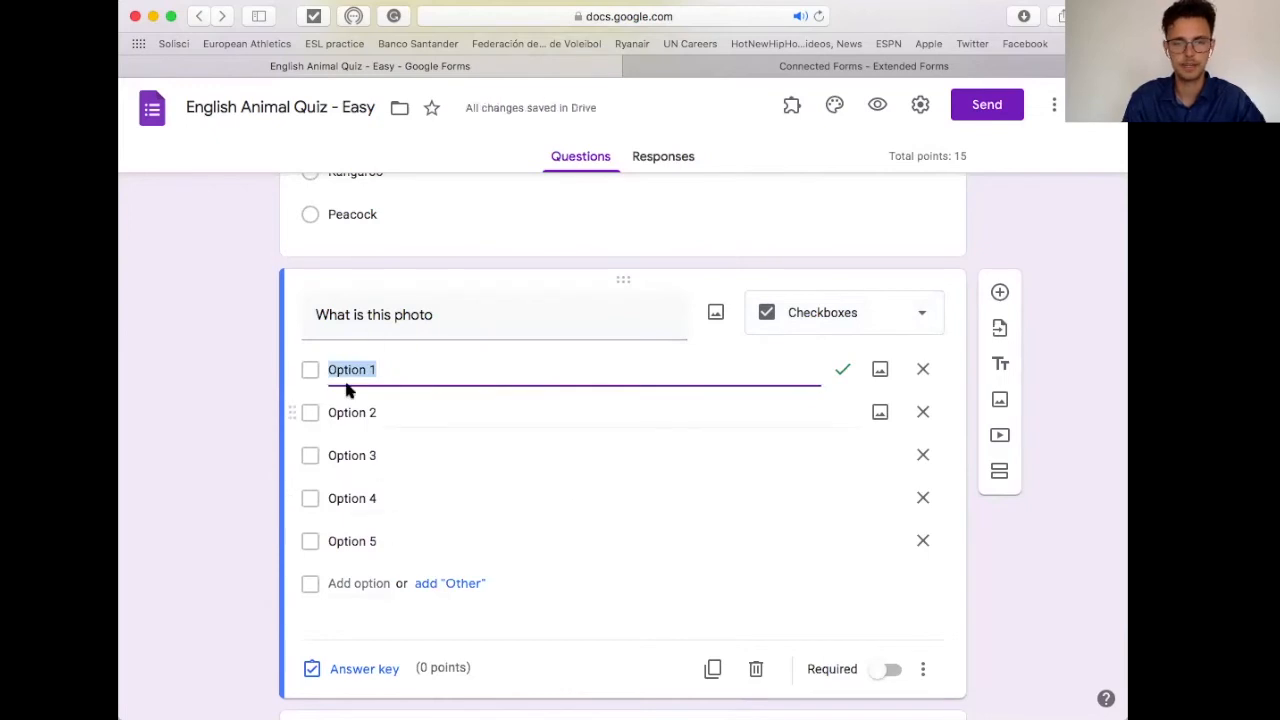
# Step: In the answer key, mark Options 1–4 correct and set the question to 4 points
pyautogui.click(365, 679)
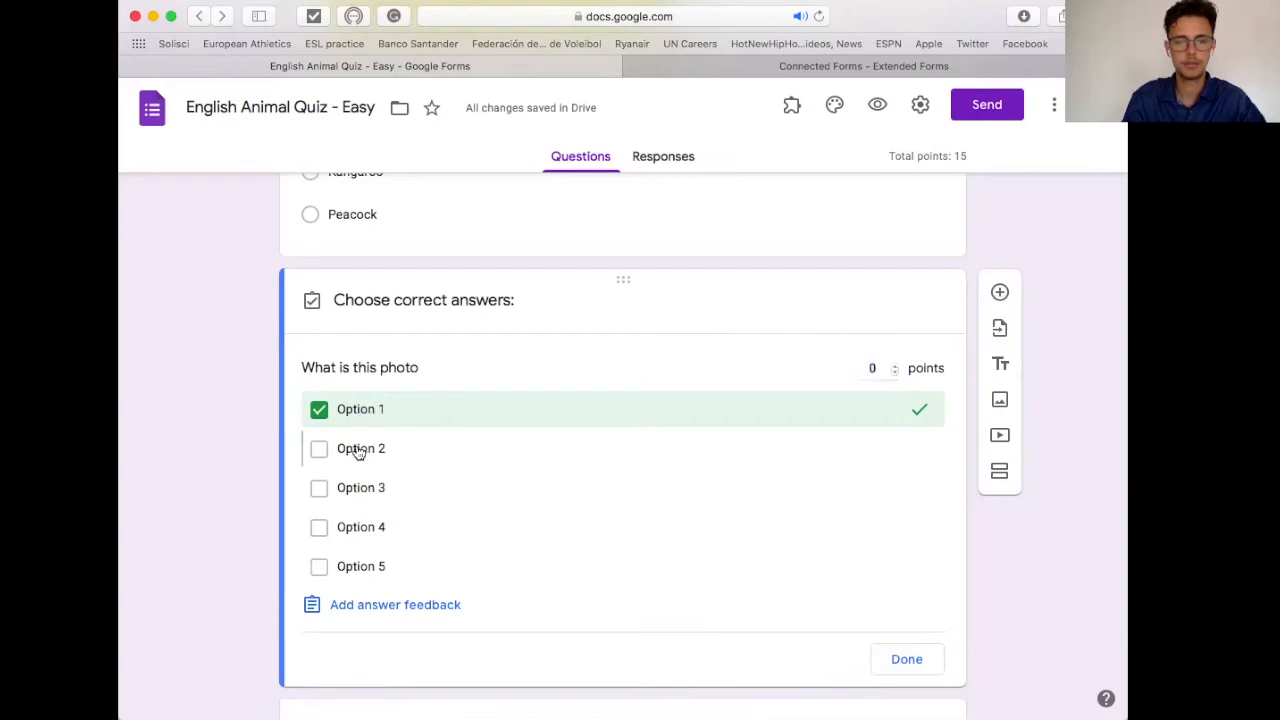
pyautogui.click(358, 450)
pyautogui.click(358, 490)
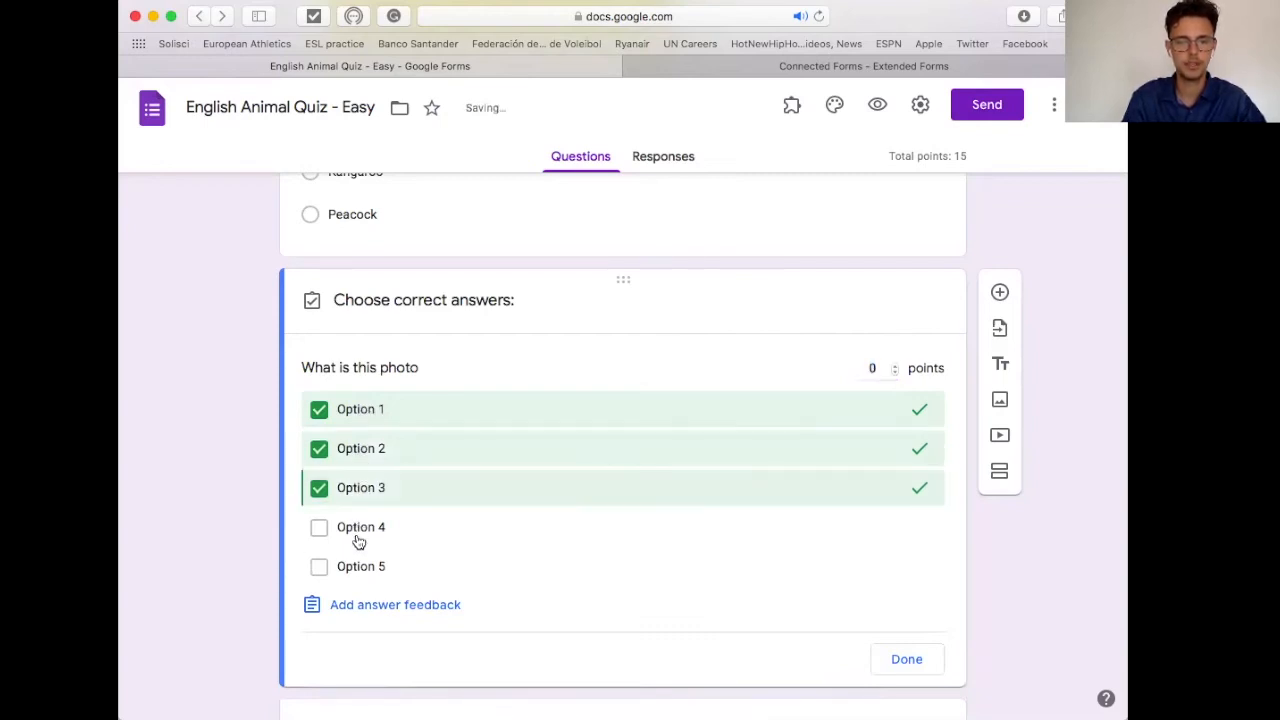
pyautogui.click(322, 527)
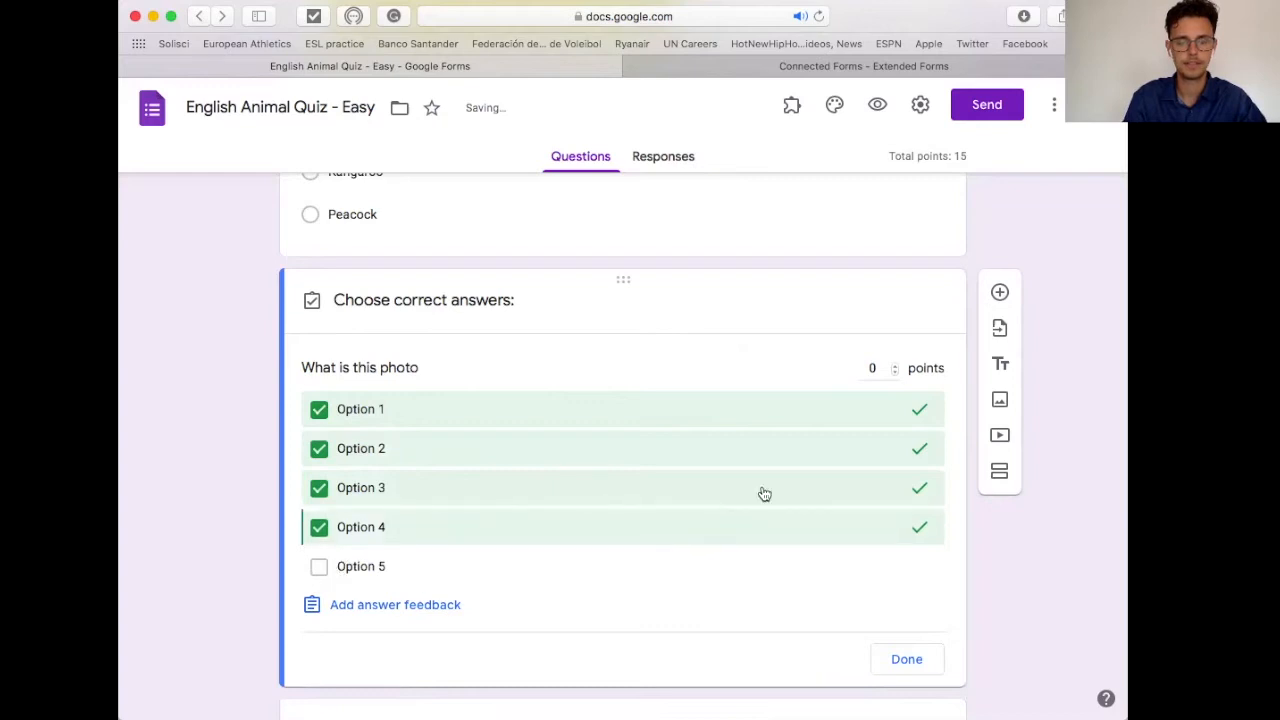
pyautogui.click(893, 369)
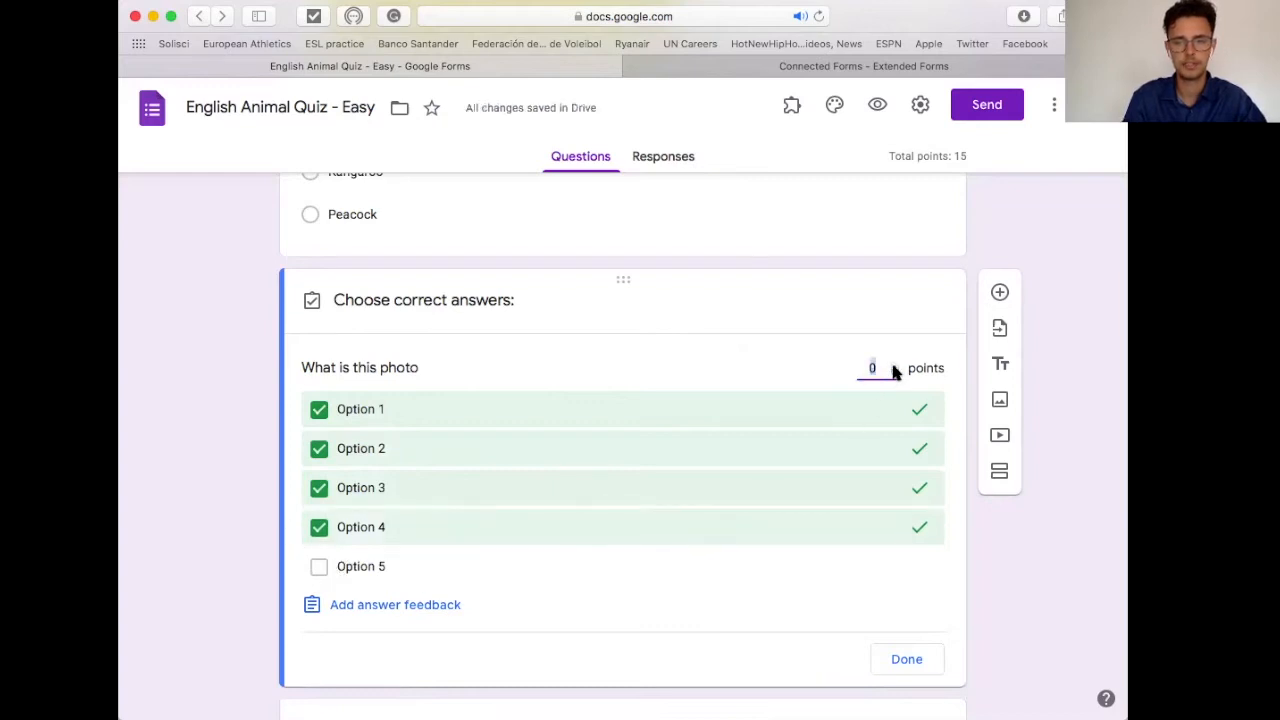
pyautogui.write('3')
pyautogui.click(895, 366)
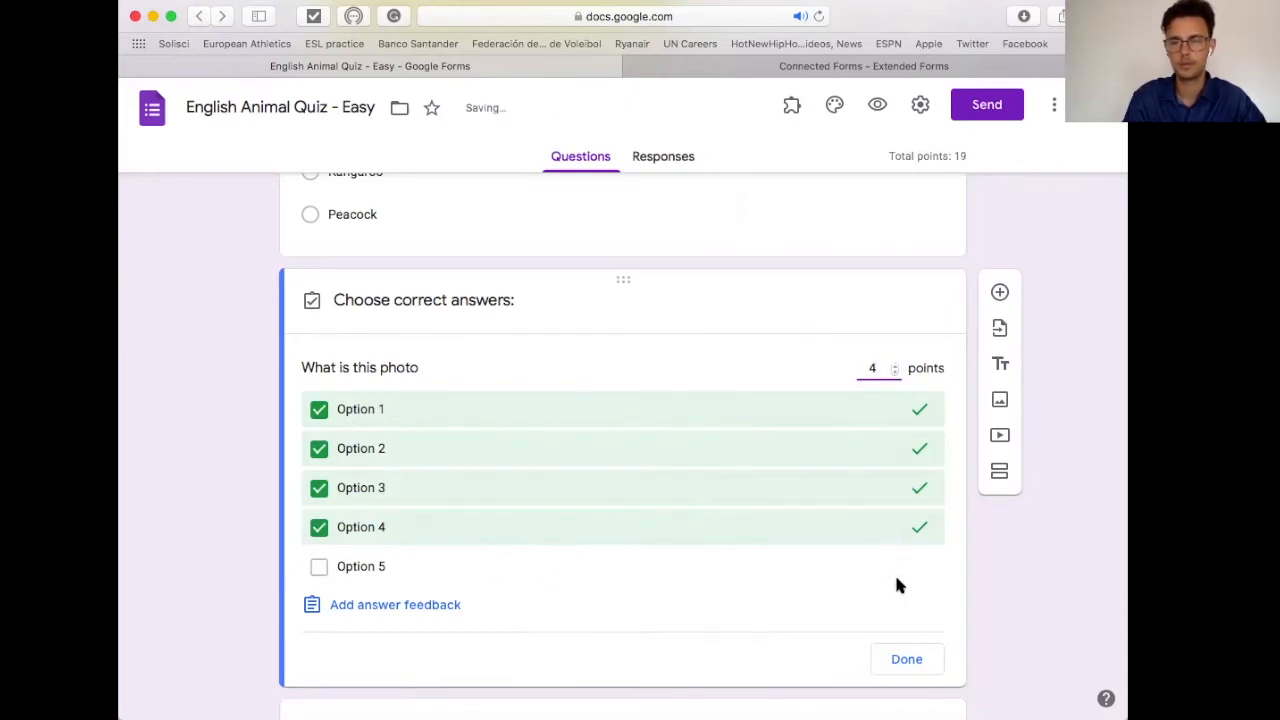
pyautogui.click(906, 659)
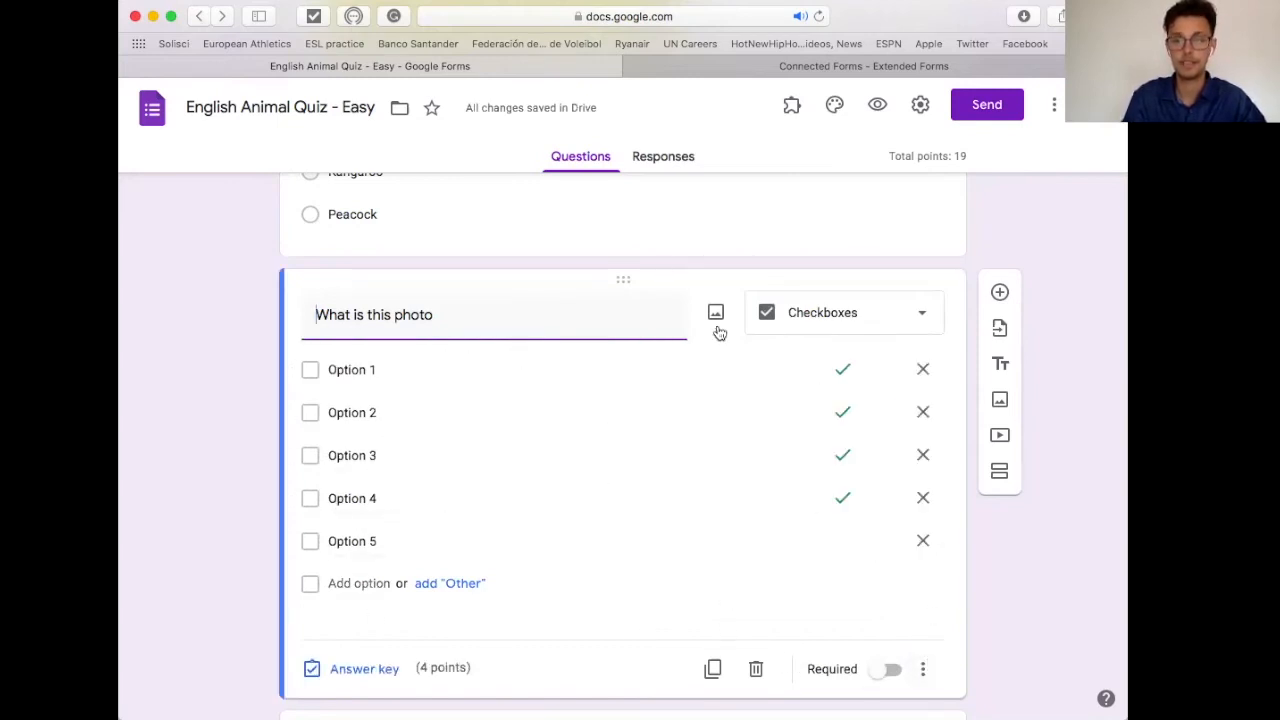
# Step: Make the 'What is this photo' question required, then delete it
pyautogui.click(892, 670)
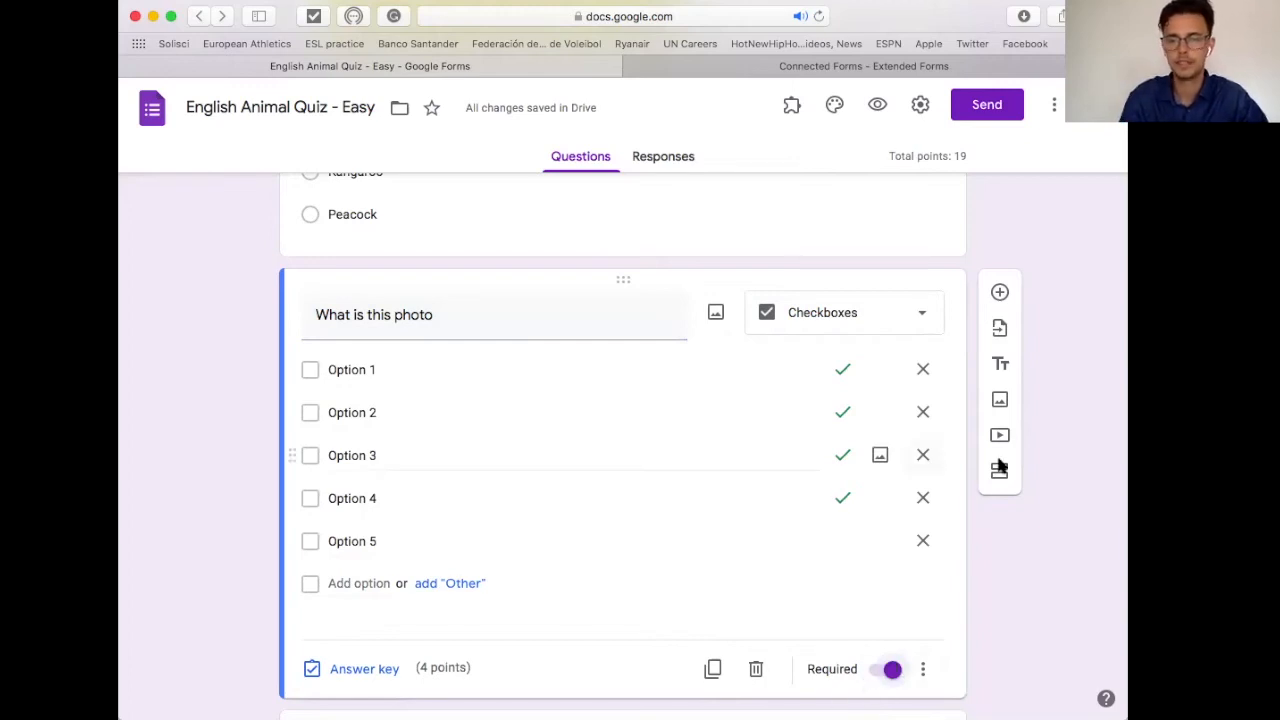
pyautogui.click(755, 670)
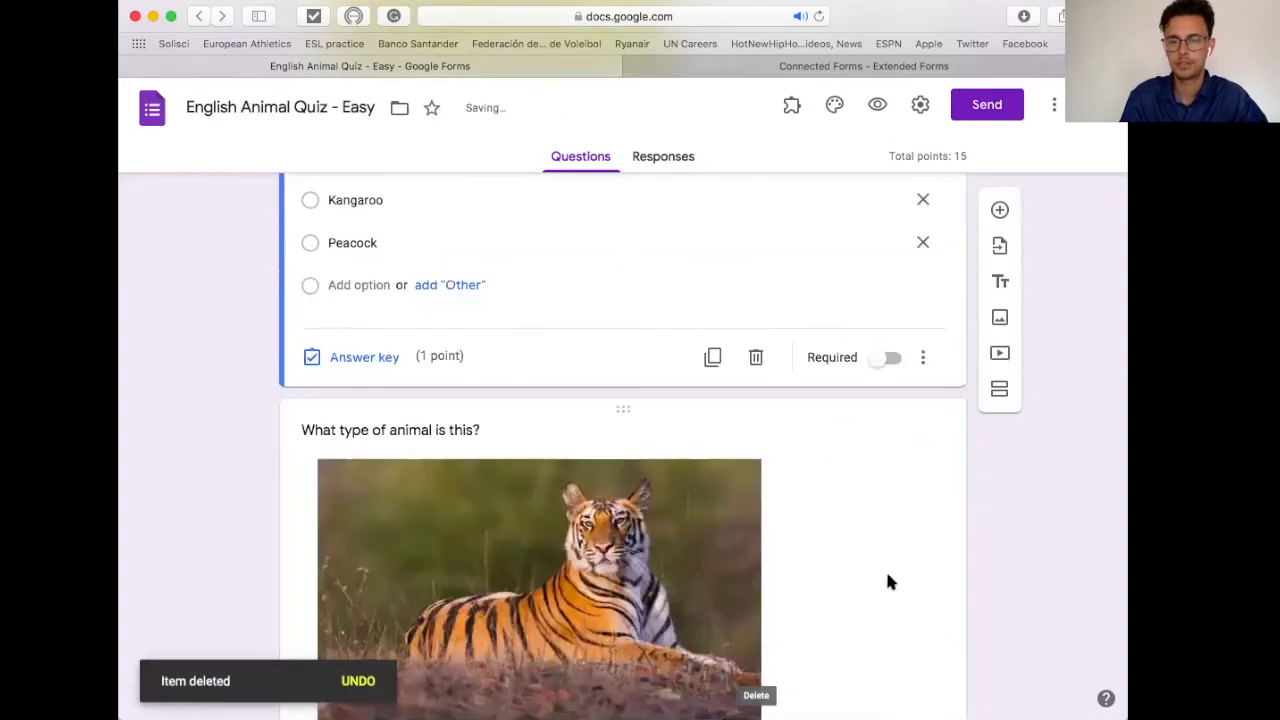
# Step: Open the Extended Forms add-on, connect the quiz to Extendedforms.io, and widen the window
pyautogui.click(792, 106)
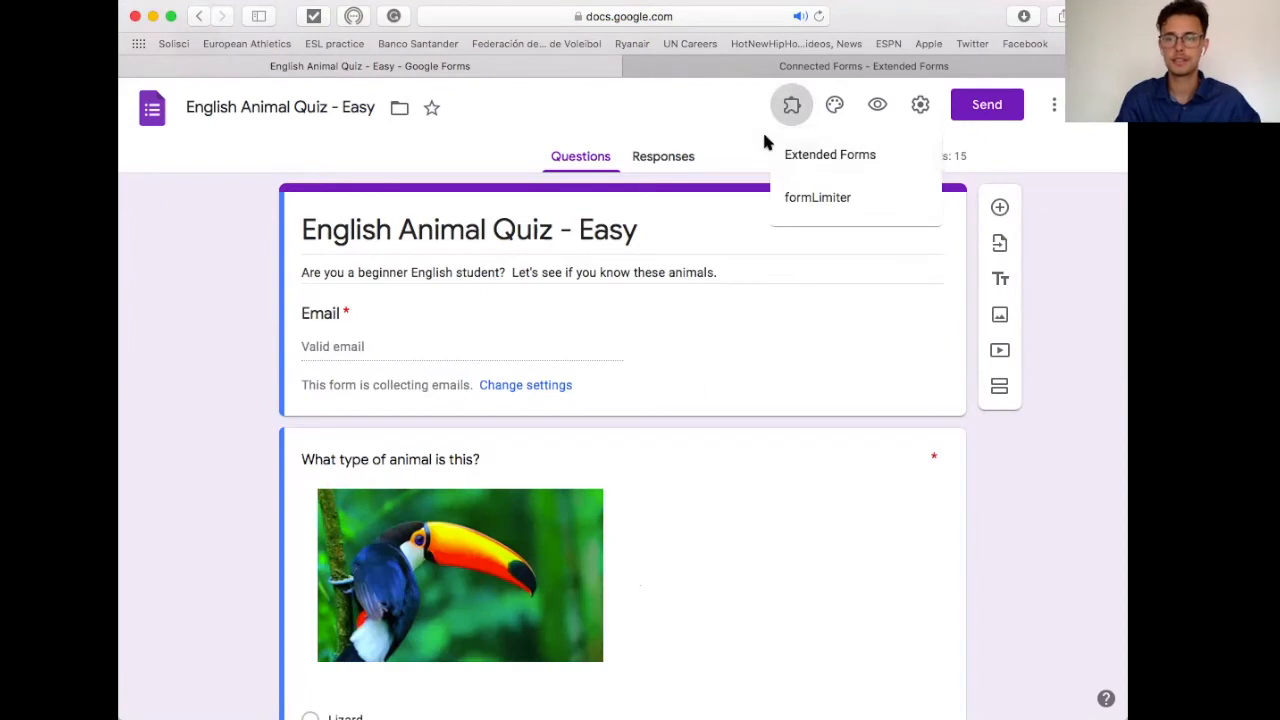
pyautogui.click(818, 168)
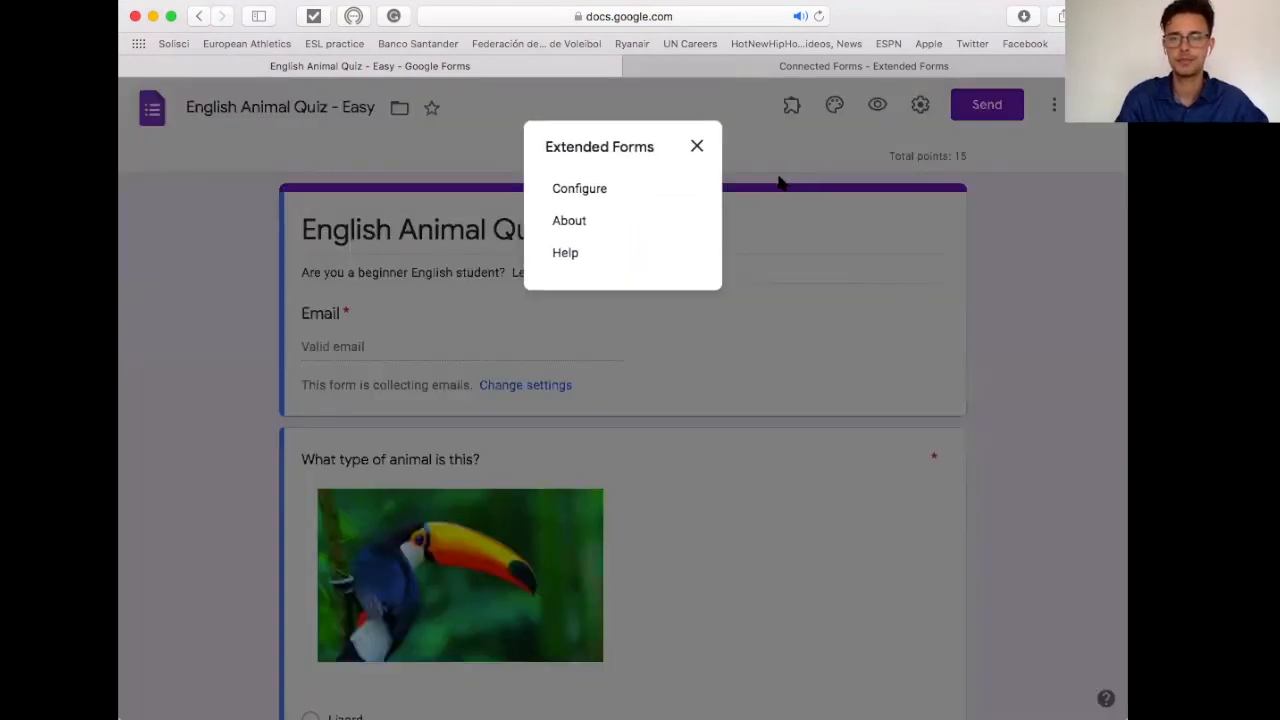
pyautogui.click(588, 195)
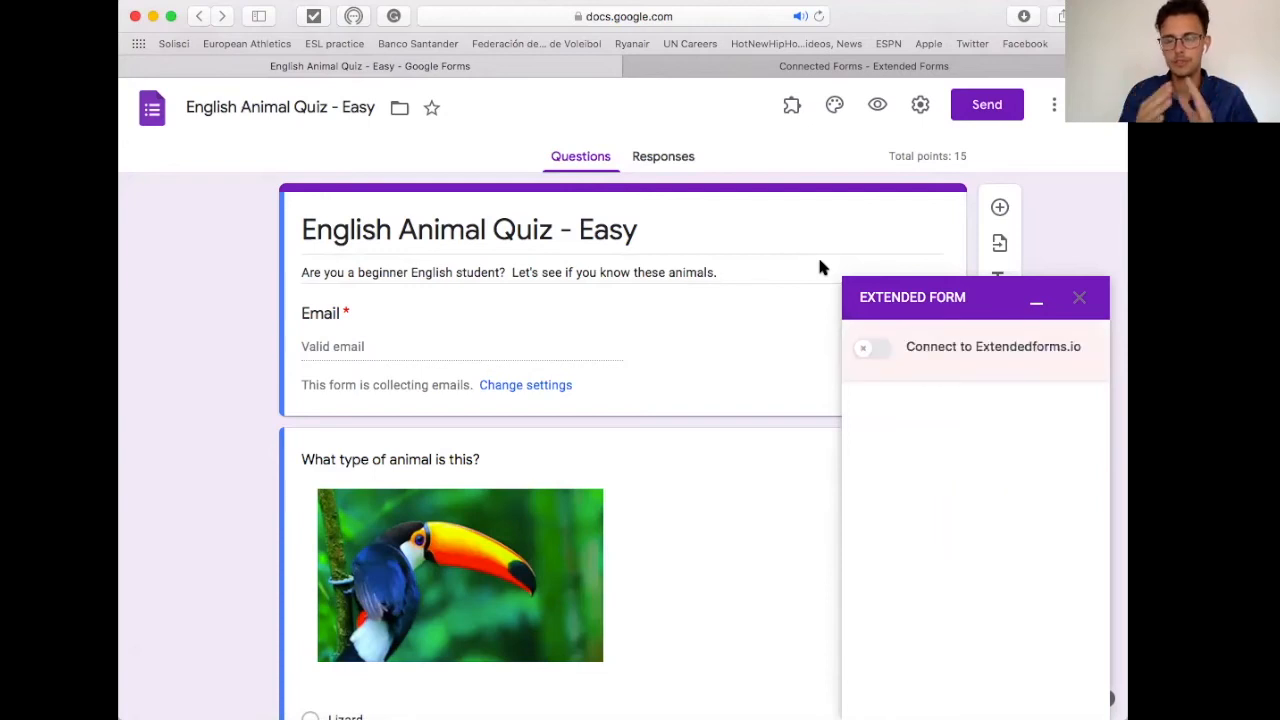
pyautogui.click(882, 352)
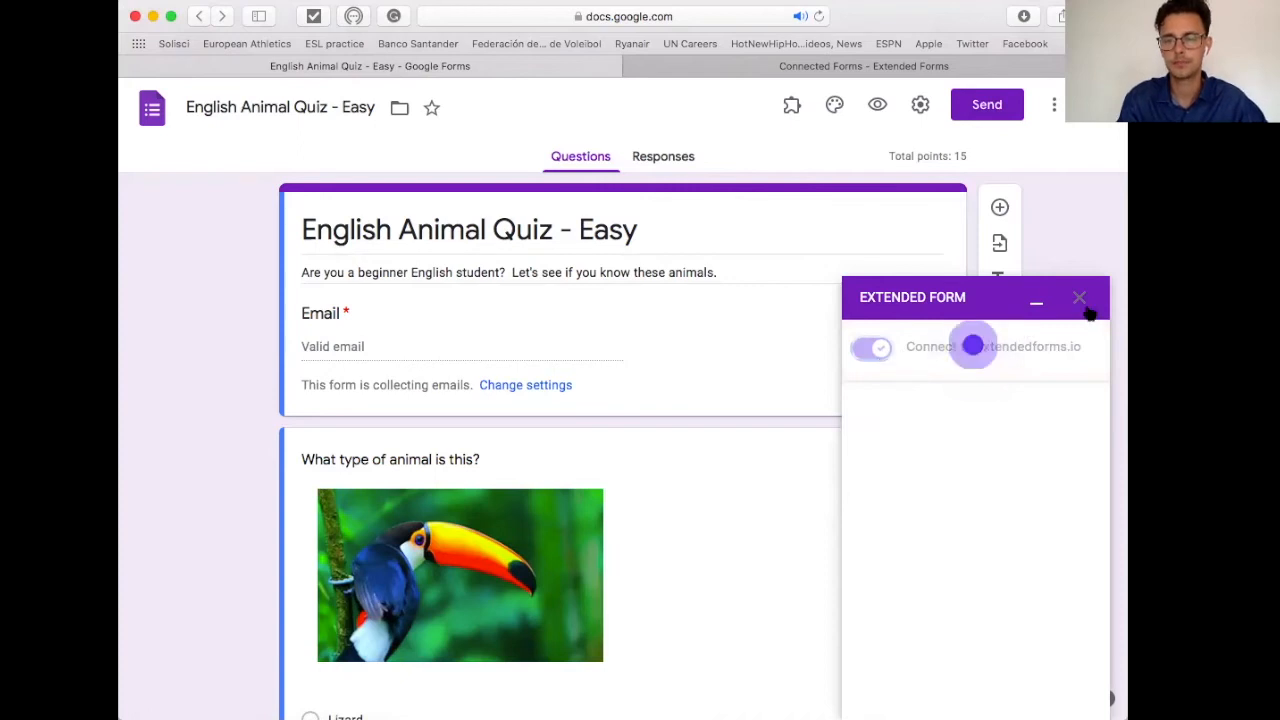
pyautogui.moveTo(1127, 400); pyautogui.dragTo(1249, 400)
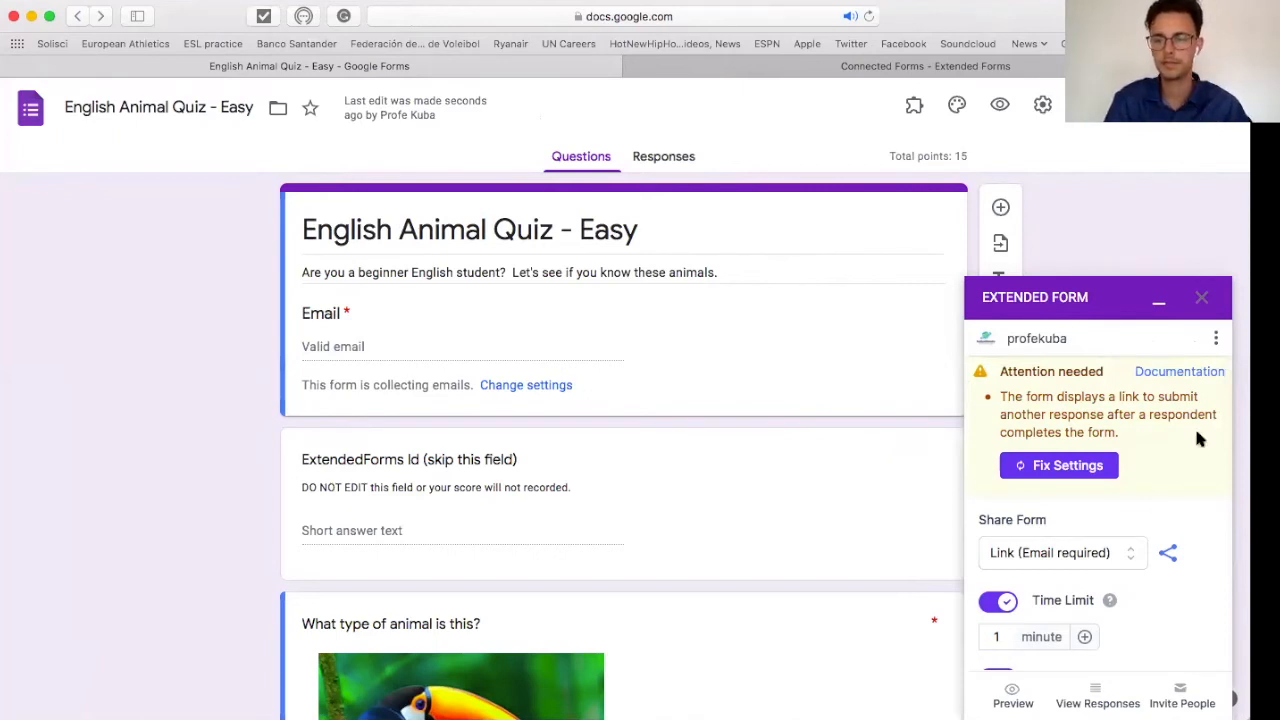
# Step: Apply Fix Settings and save a 3-minute limit, 2 attempts and auto-submit on timeout
pyautogui.click(1081, 478)
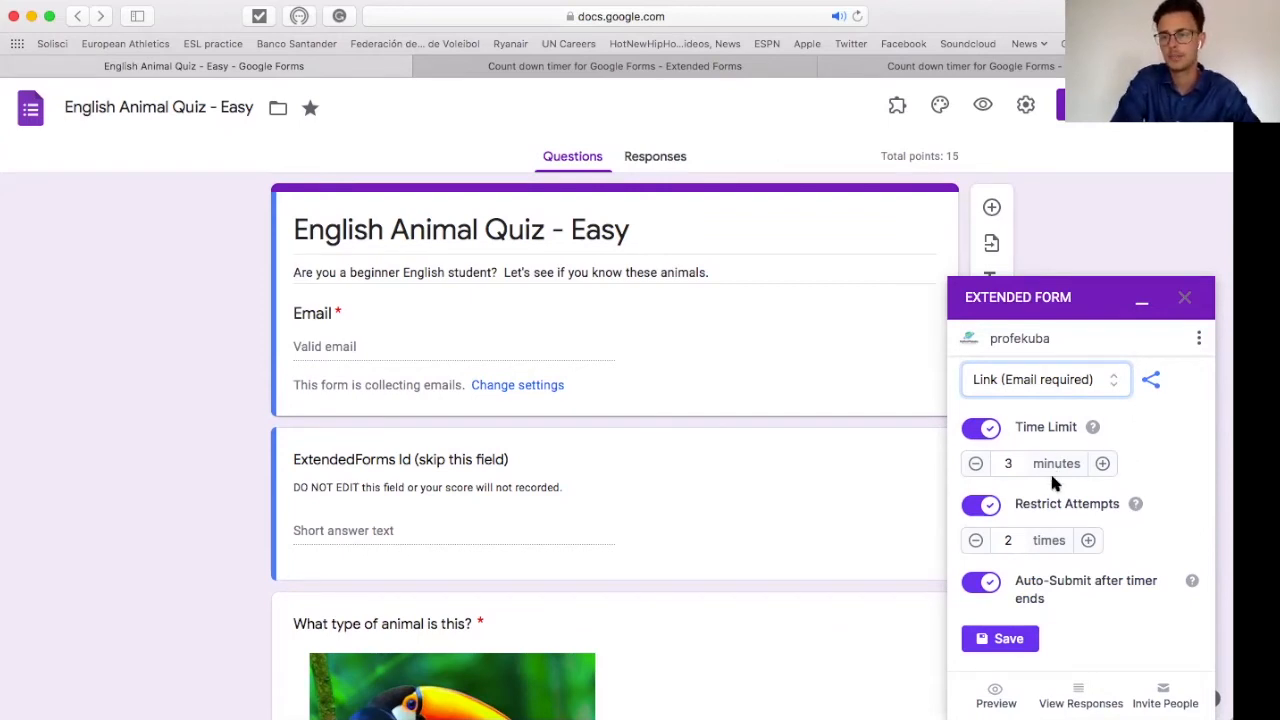
pyautogui.scroll(-1, 1051, 480)
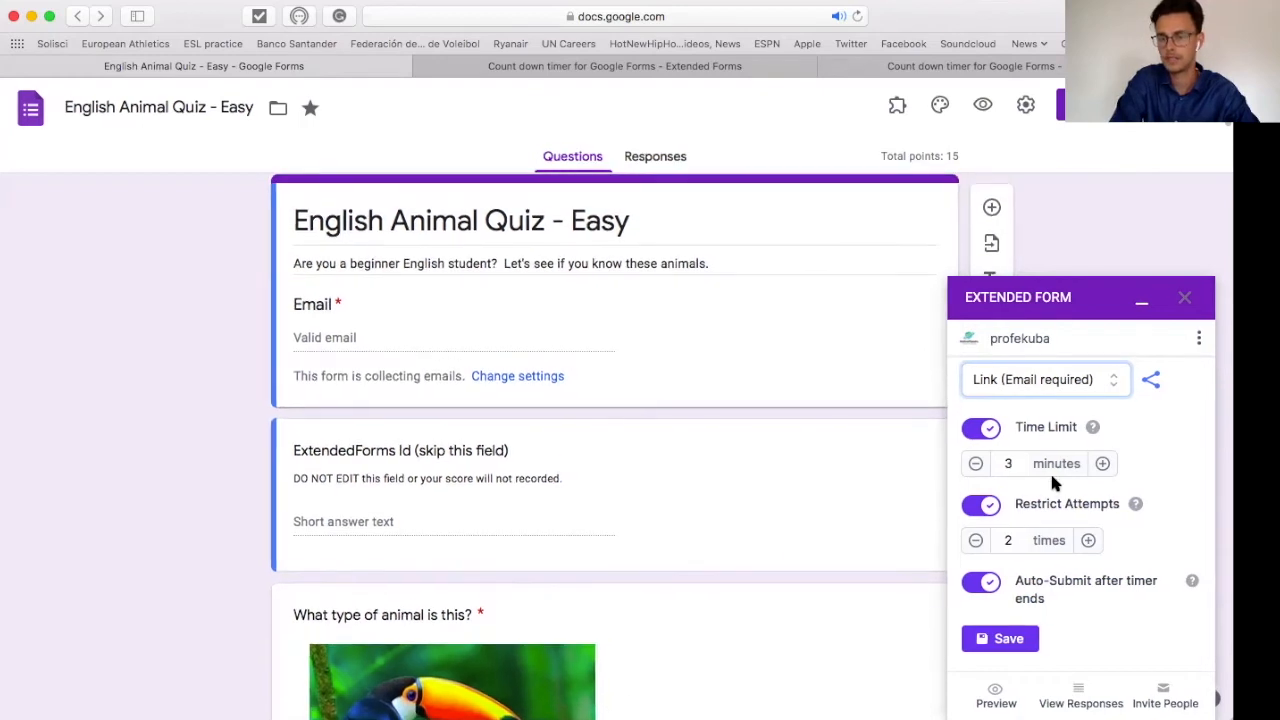
pyautogui.click(1006, 638)
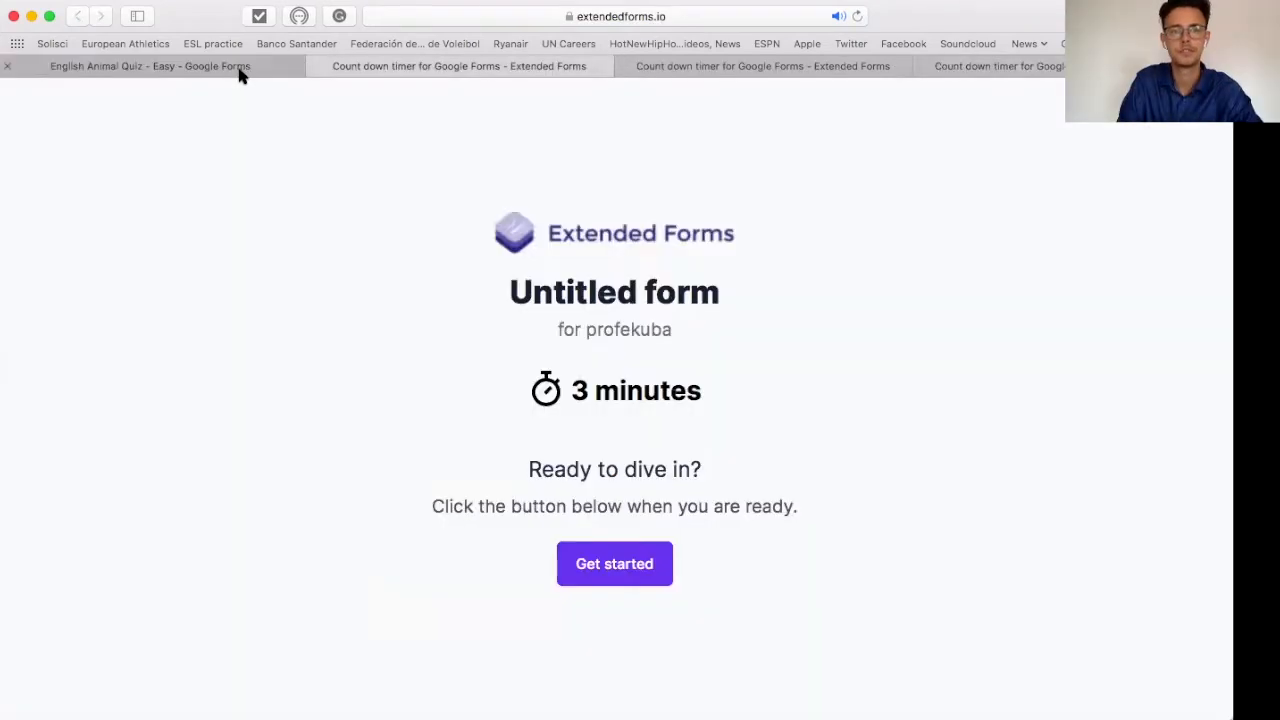
# Step: Switch to the extendedforms.io tab and open the Dashboard from the profile menu
pyautogui.click(240, 68)
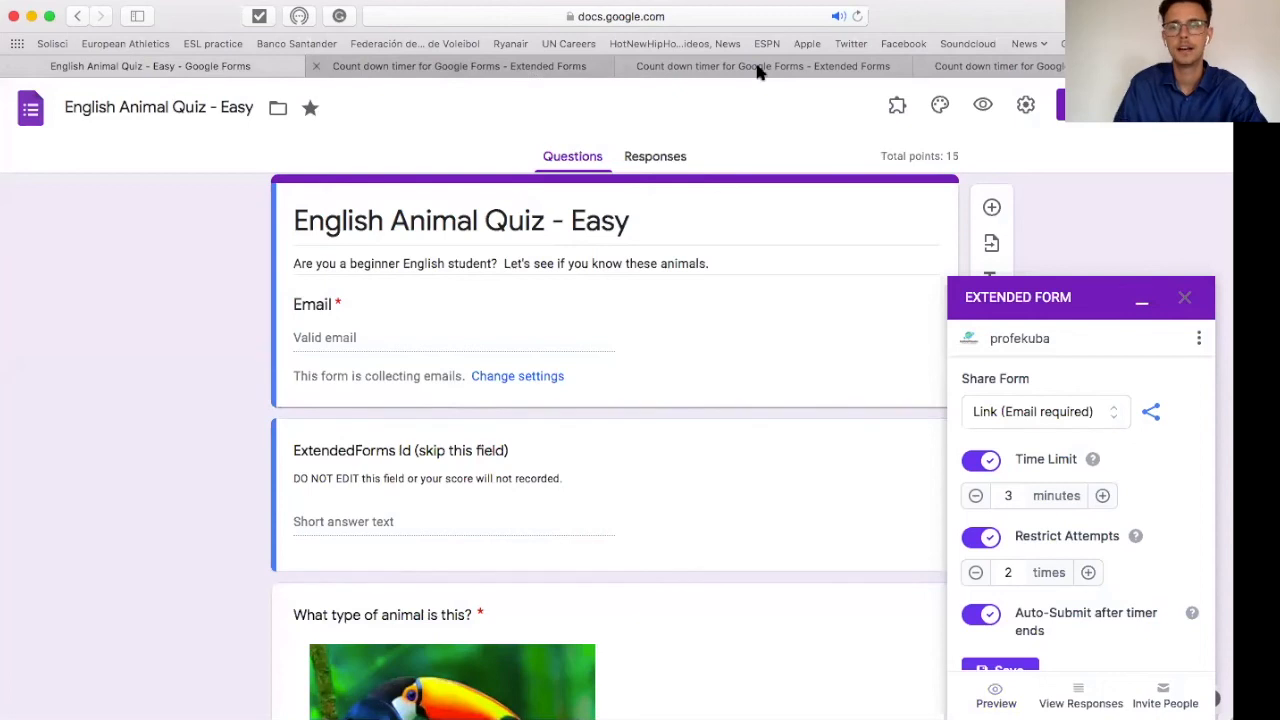
pyautogui.click(690, 72)
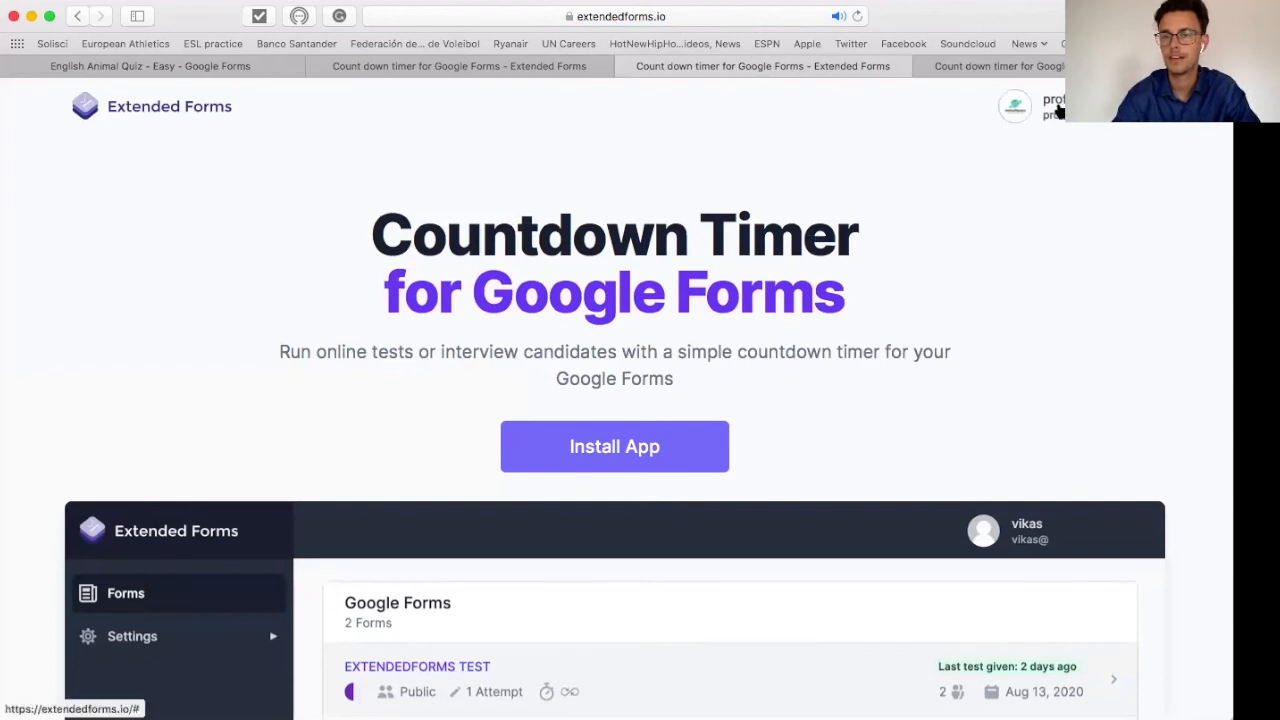
pyautogui.click(1058, 110)
pyautogui.click(1020, 148)
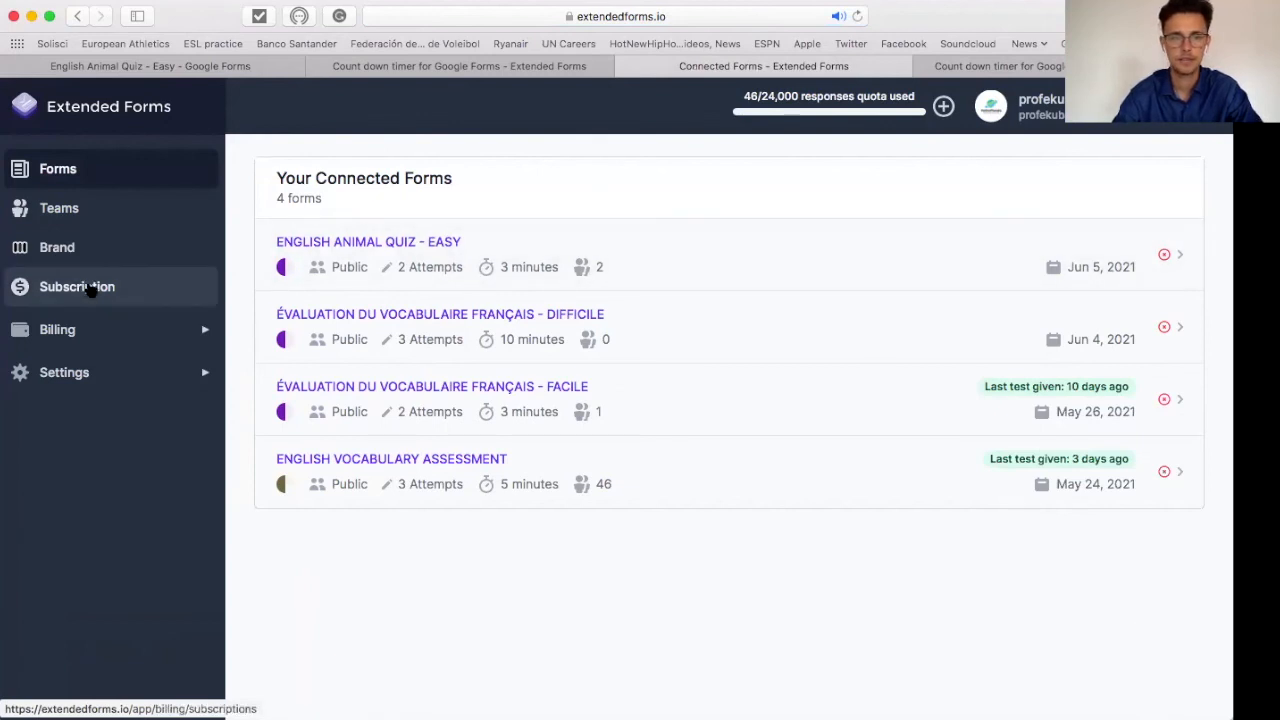
# Step: Browse the Subscription plans, then open the Forms list of four connected forms
pyautogui.click(103, 288)
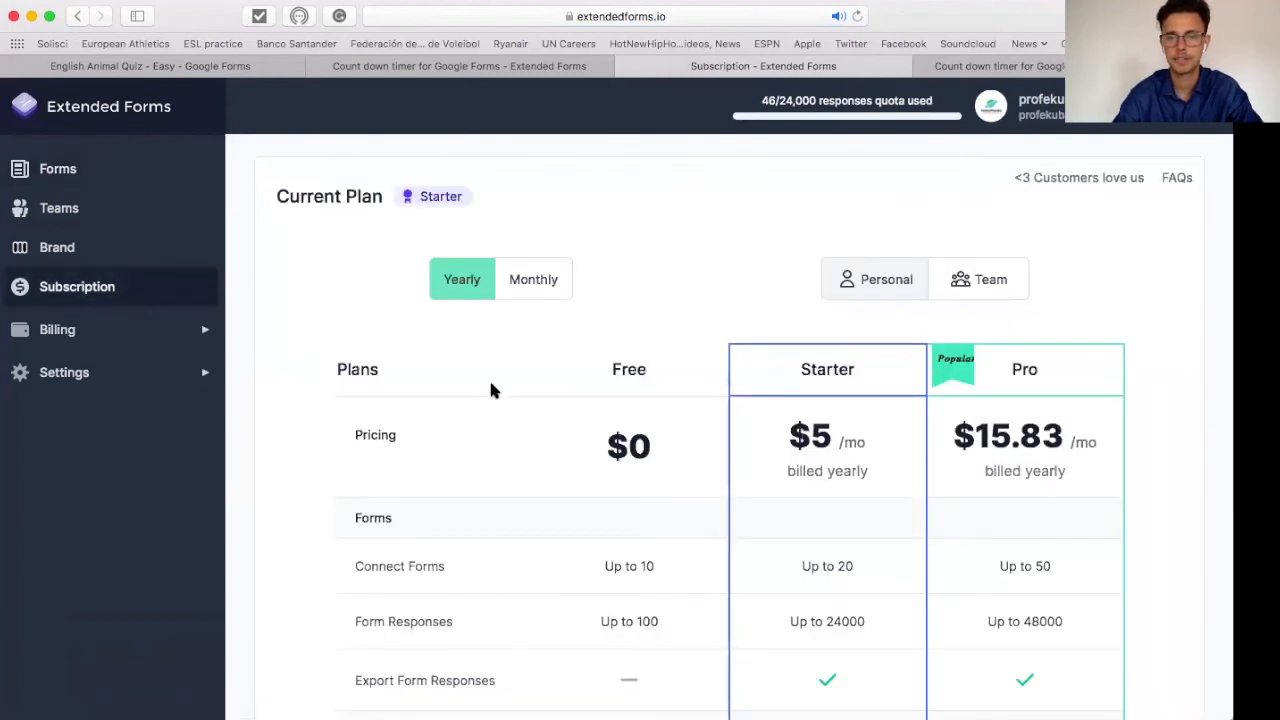
pyautogui.scroll(-3, 491, 389)
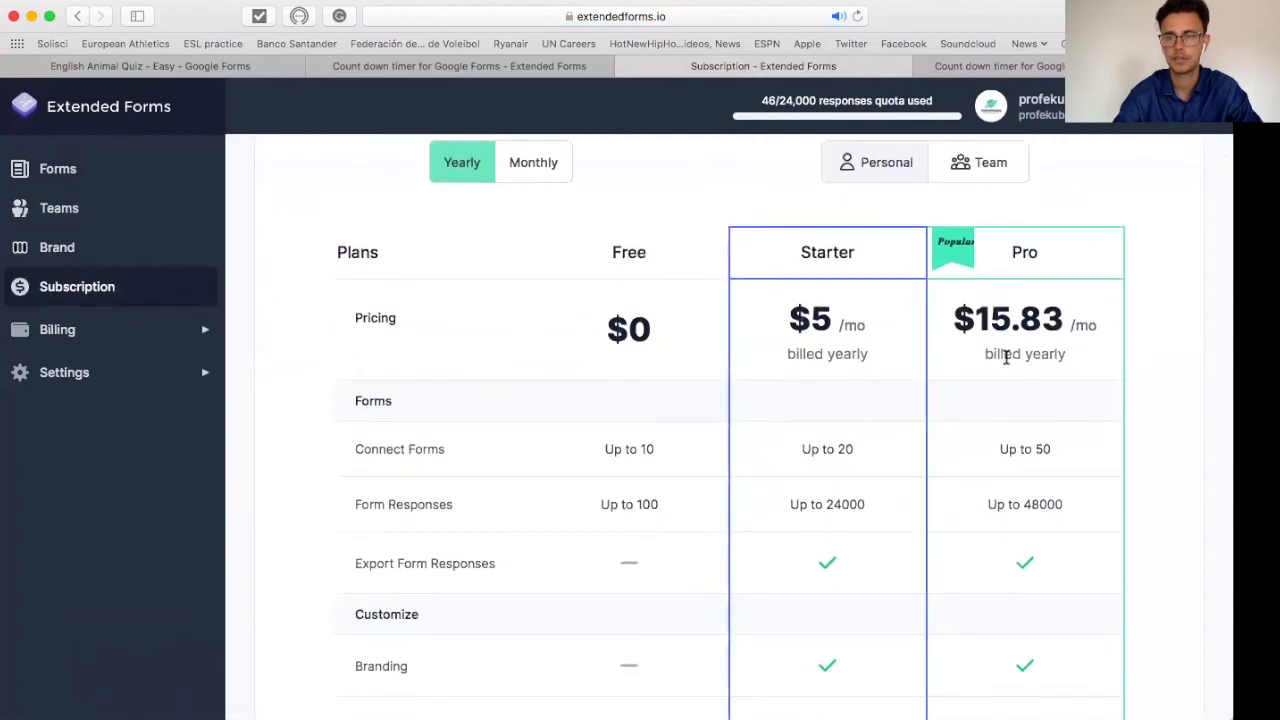
pyautogui.scroll(2, 378, 288)
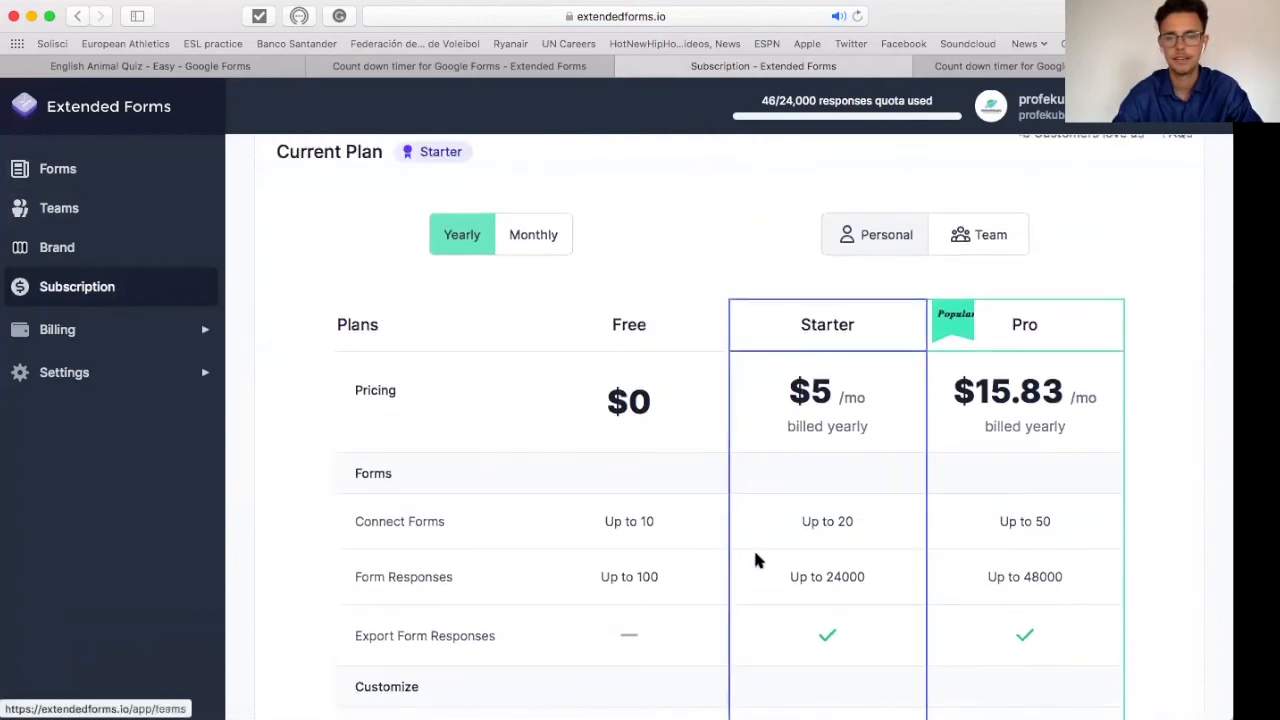
pyautogui.scroll(-2, 755, 558)
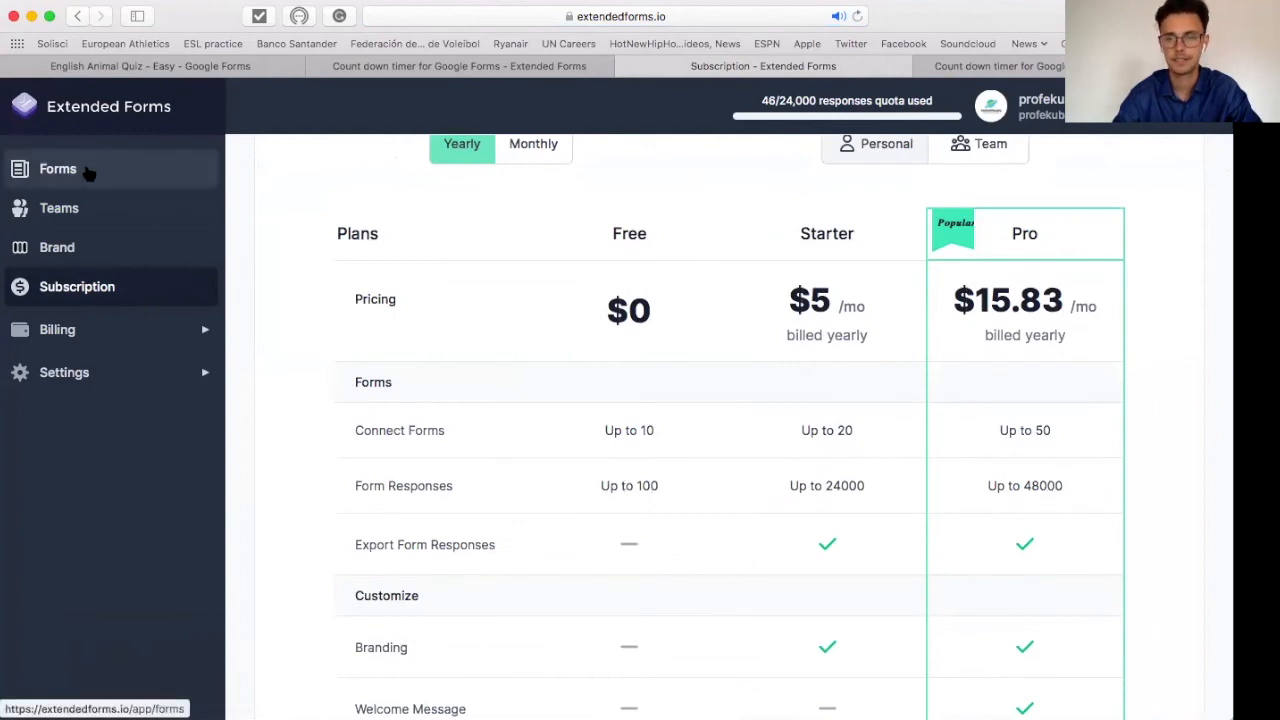
pyautogui.click(100, 172)
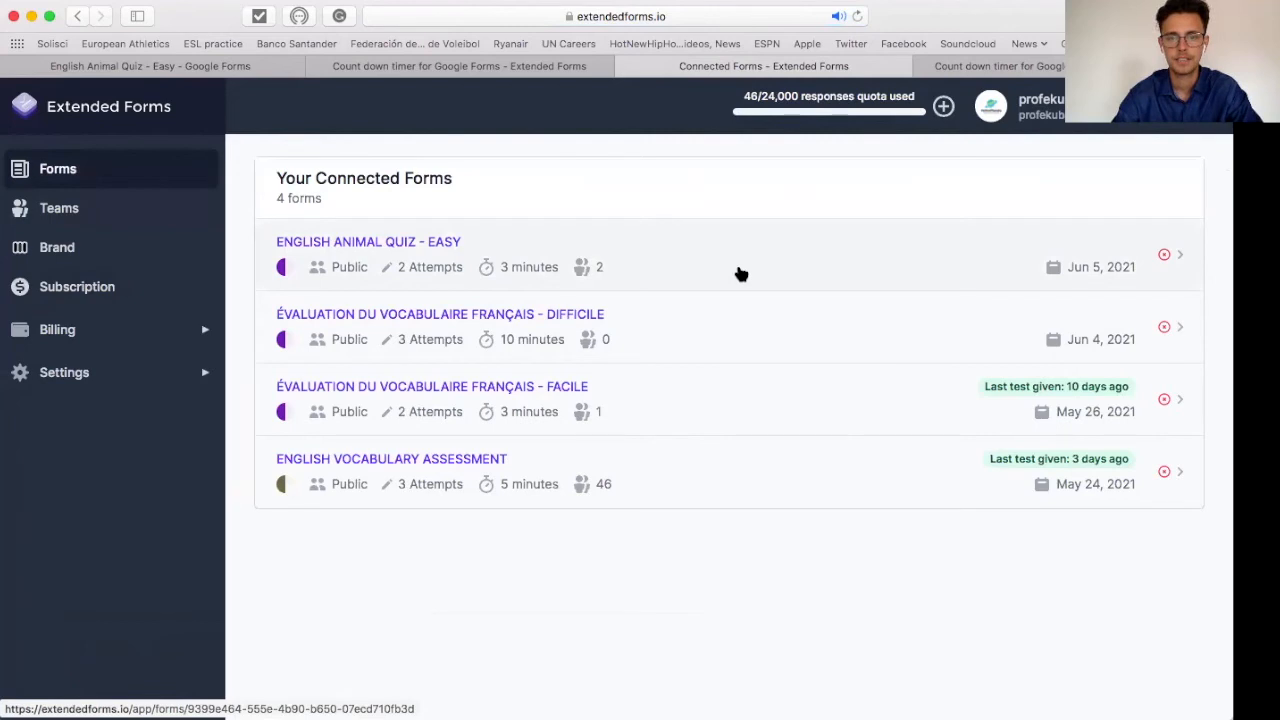
# Step: Open English Animal Quiz - Easy to view its two unsubmitted attempts
pyautogui.click(740, 274)
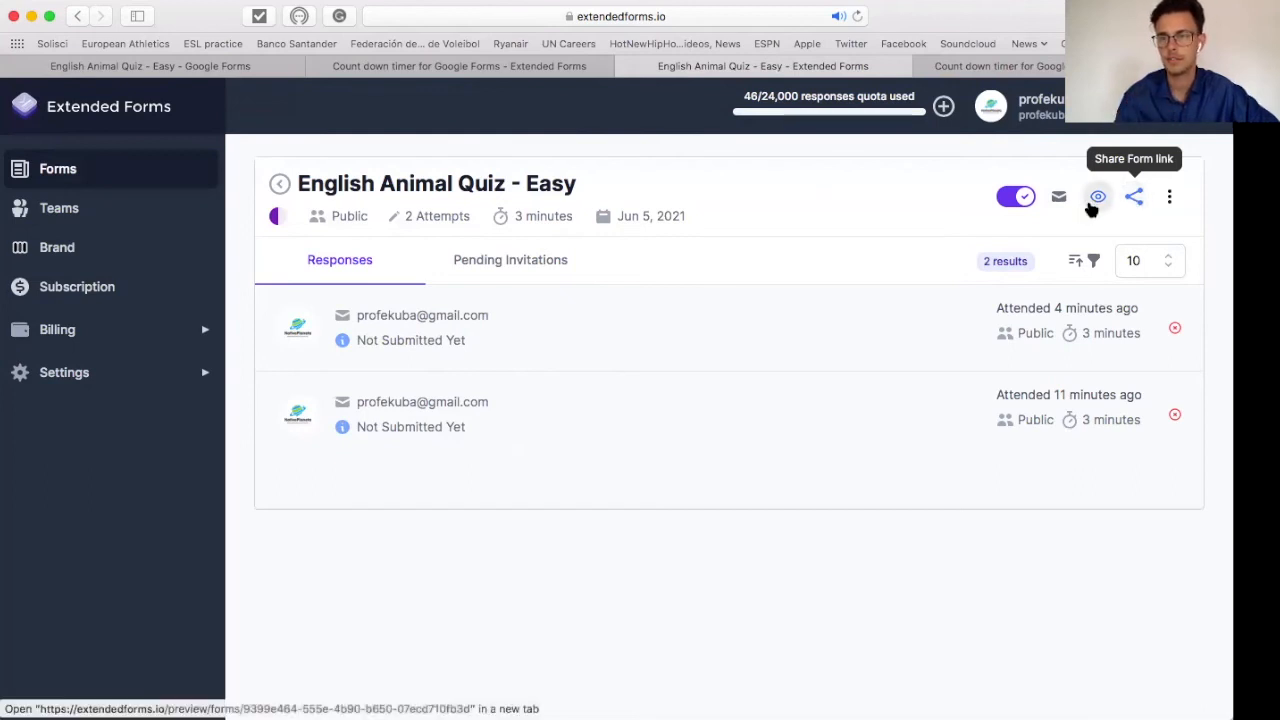
# Step: Send a test invitation for the quiz to the teacher's own e-mail address
pyautogui.click(1060, 199)
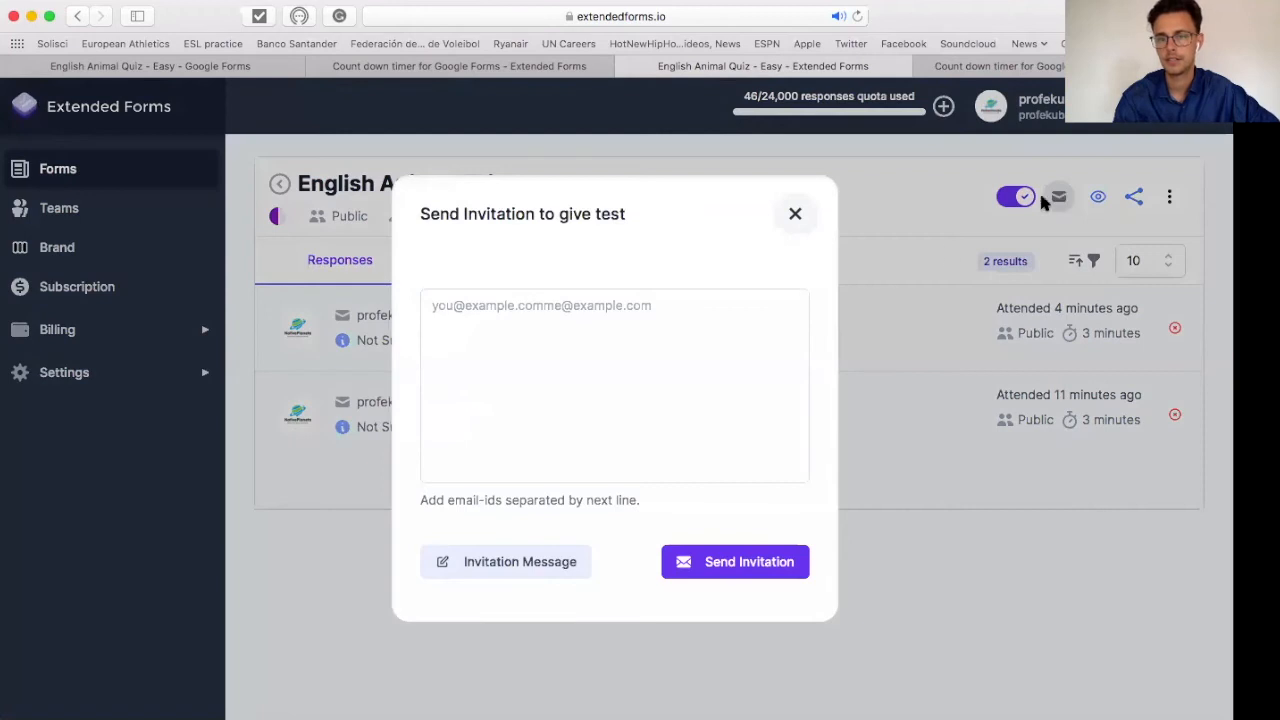
pyautogui.click(600, 340)
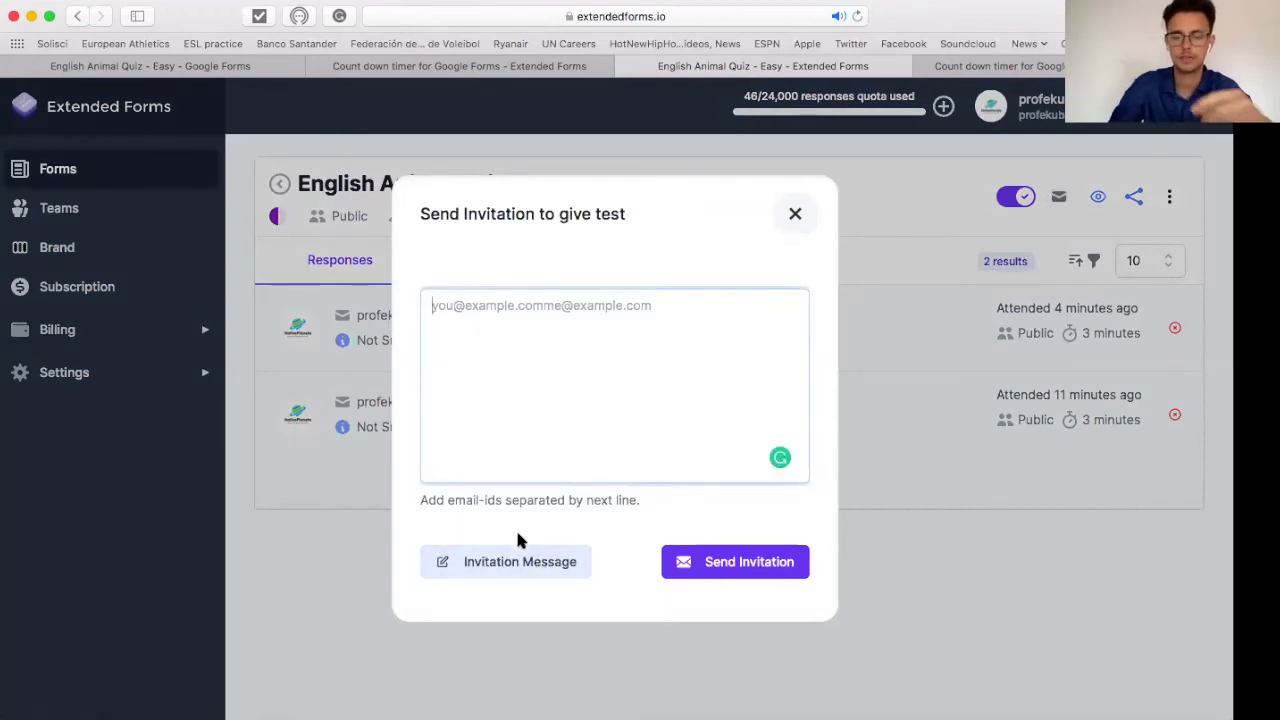
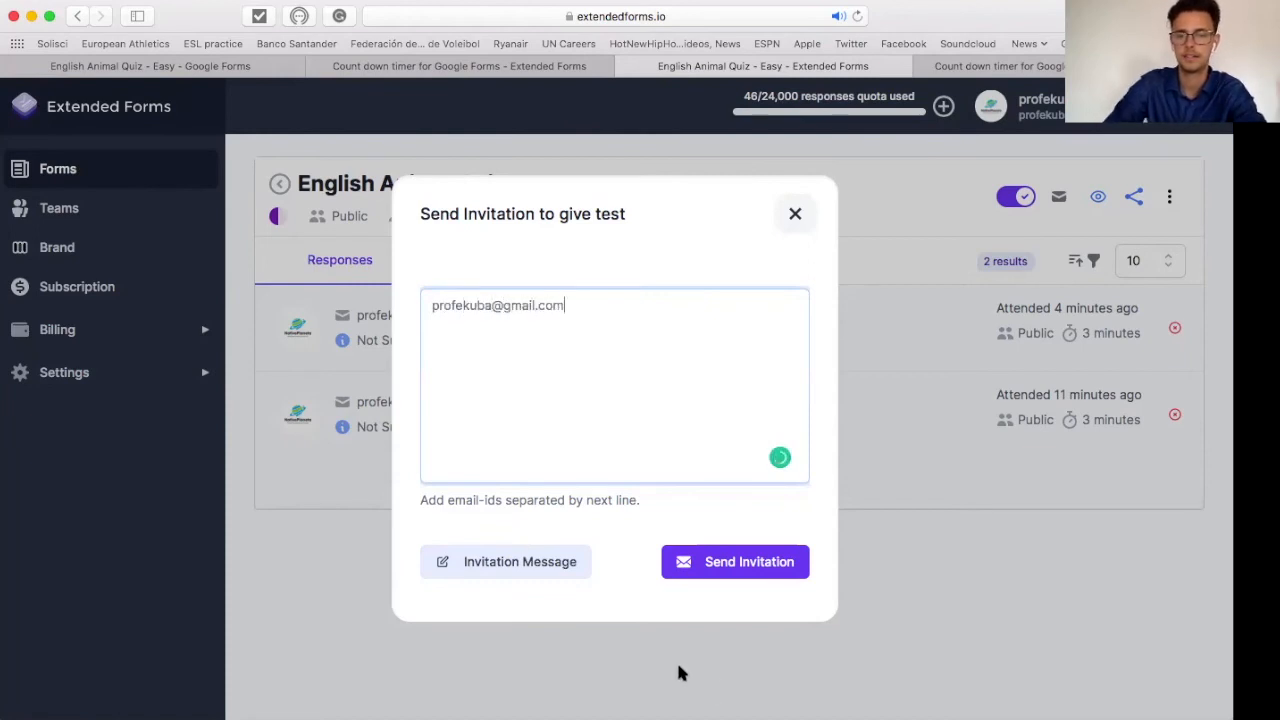
pyautogui.click(724, 575)
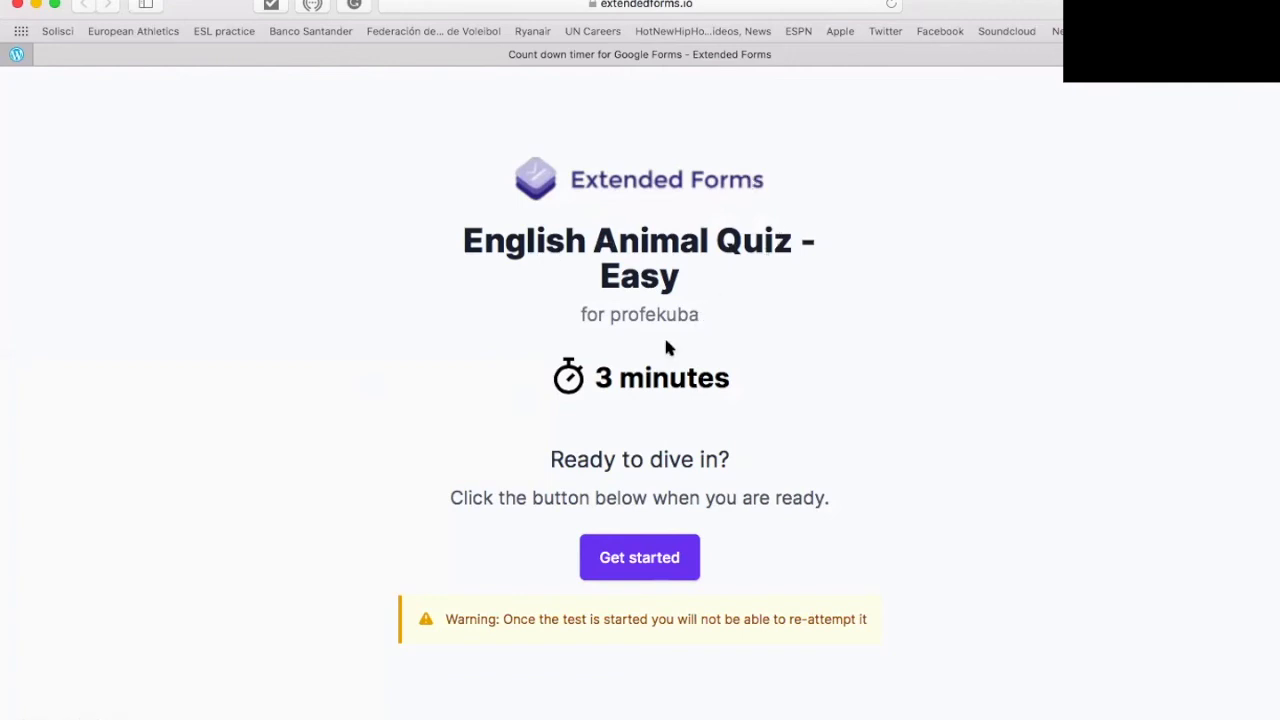
pyautogui.moveTo(578, 318); pyautogui.dragTo(723, 319)
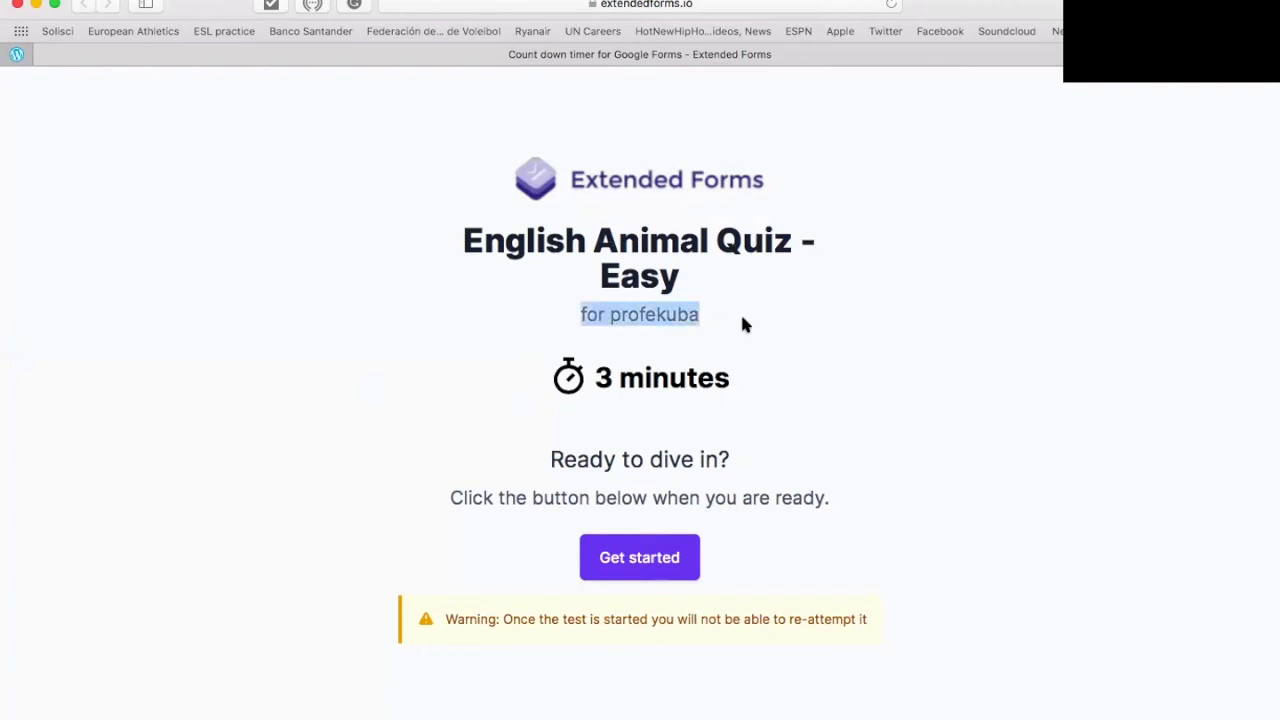
pyautogui.click(742, 314)
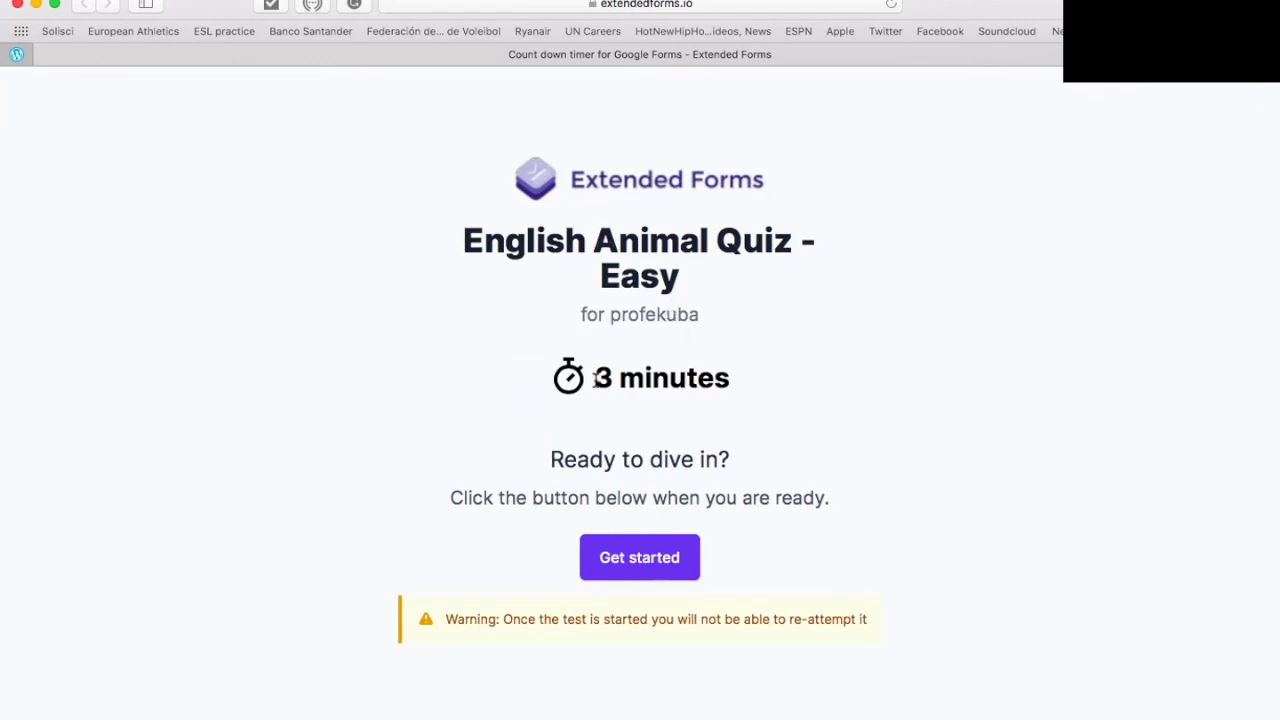
pyautogui.moveTo(595, 378); pyautogui.dragTo(730, 378)
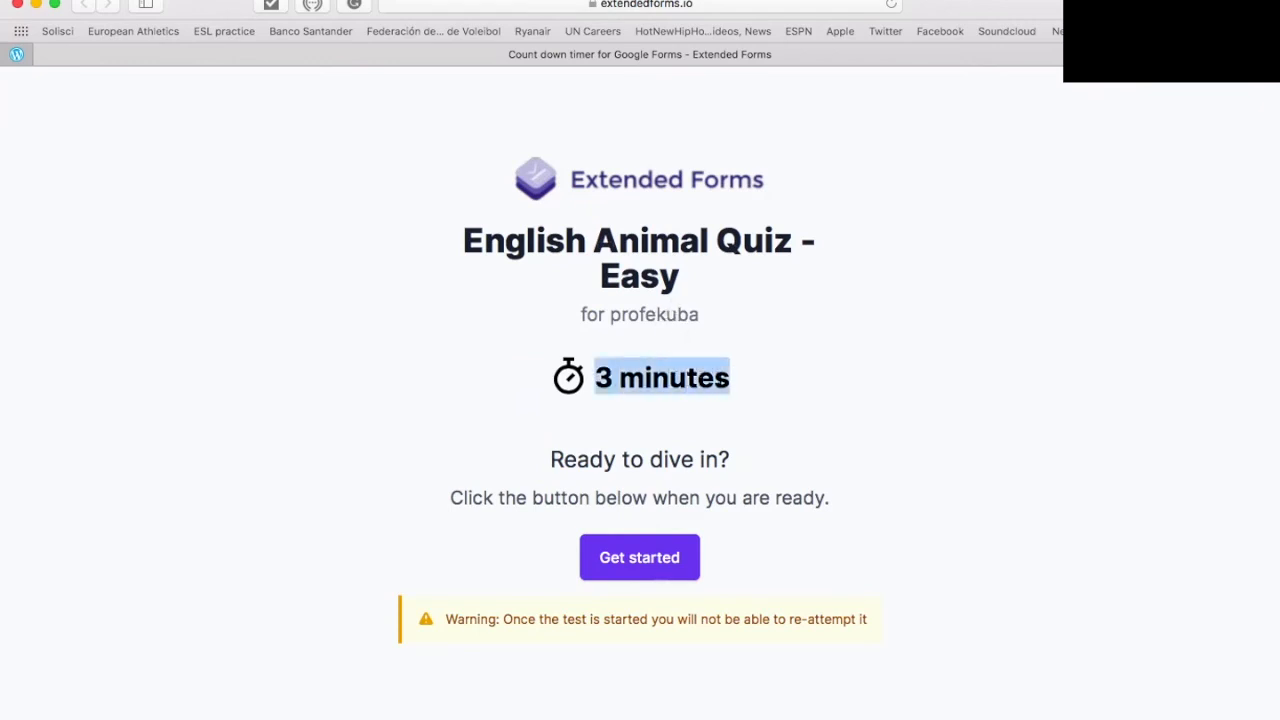
pyautogui.click(742, 382)
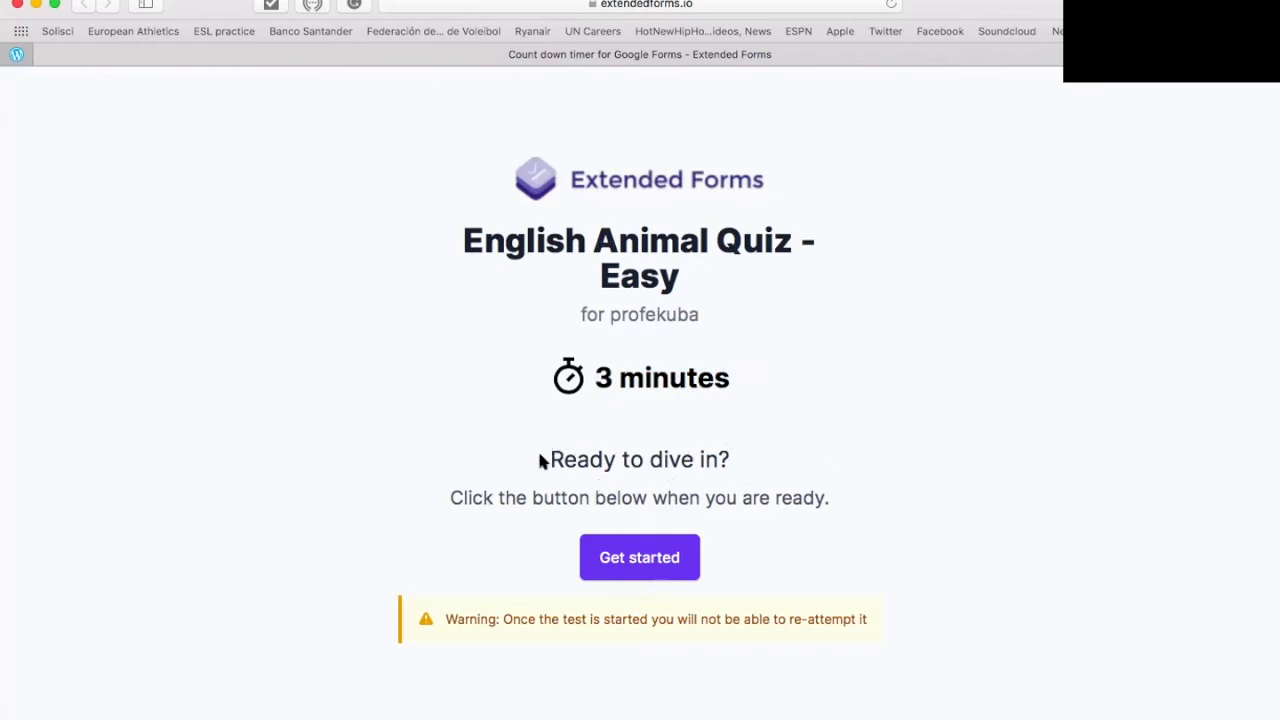
pyautogui.moveTo(540, 460); pyautogui.dragTo(730, 460)
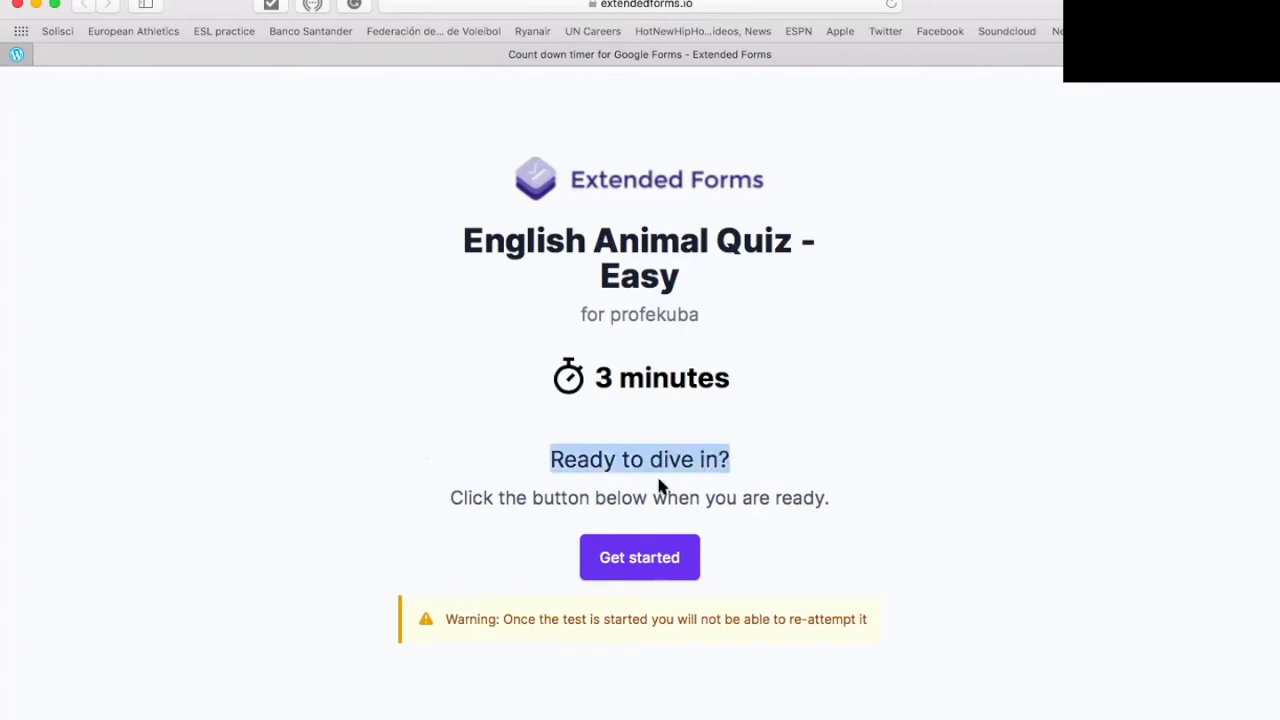
pyautogui.click(541, 430)
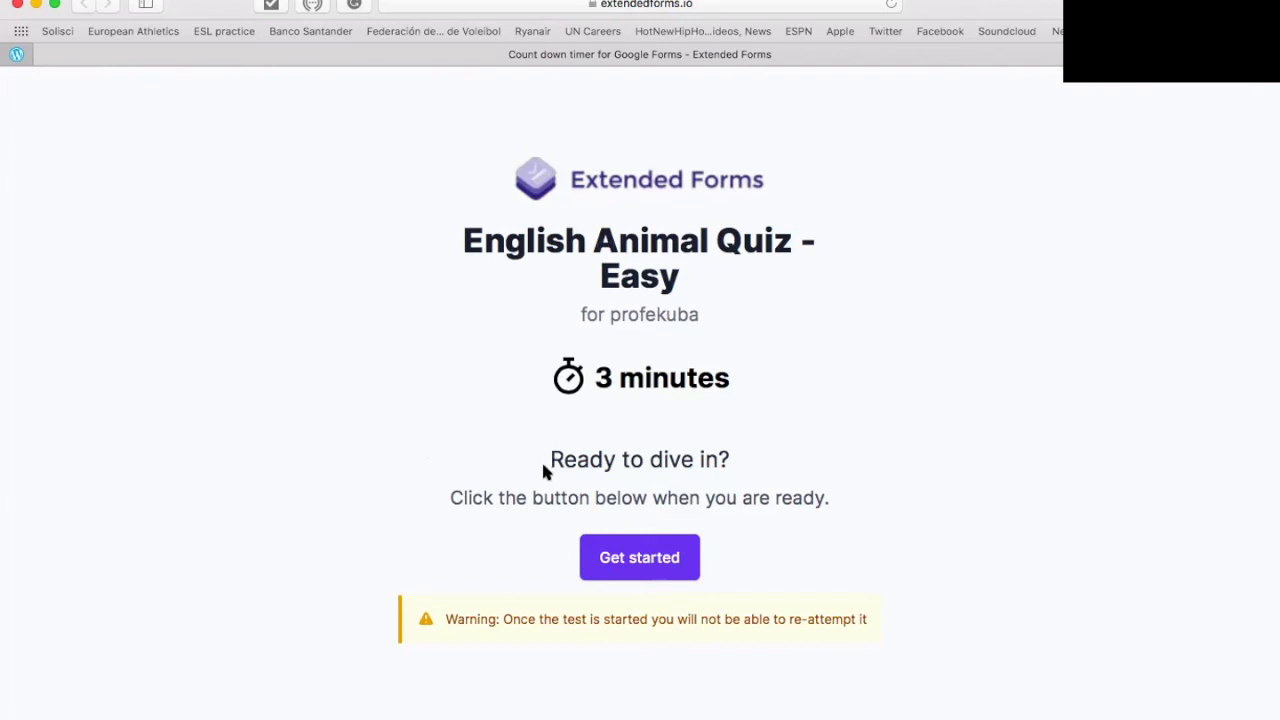
pyautogui.moveTo(543, 466); pyautogui.dragTo(730, 465)
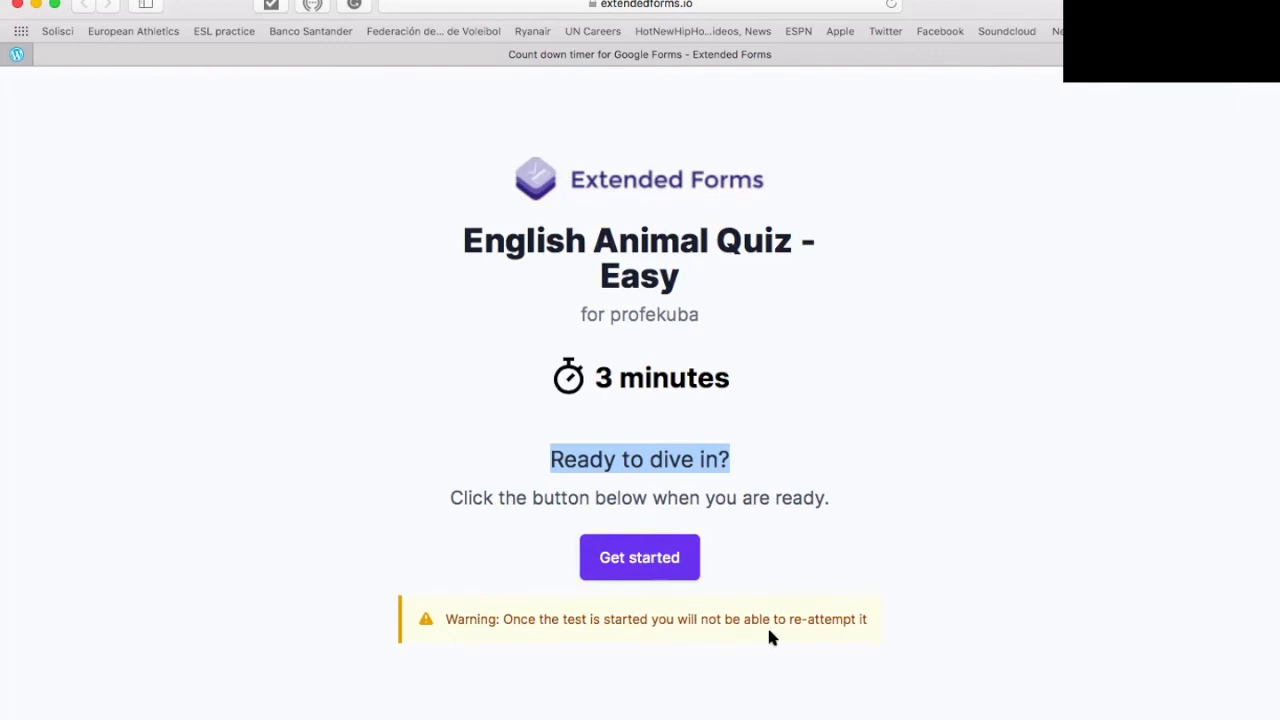
# Step: Start the timed quiz; answer Bird, Bear, Cat, and finally Frog for the chicken picture
pyautogui.click(640, 565)
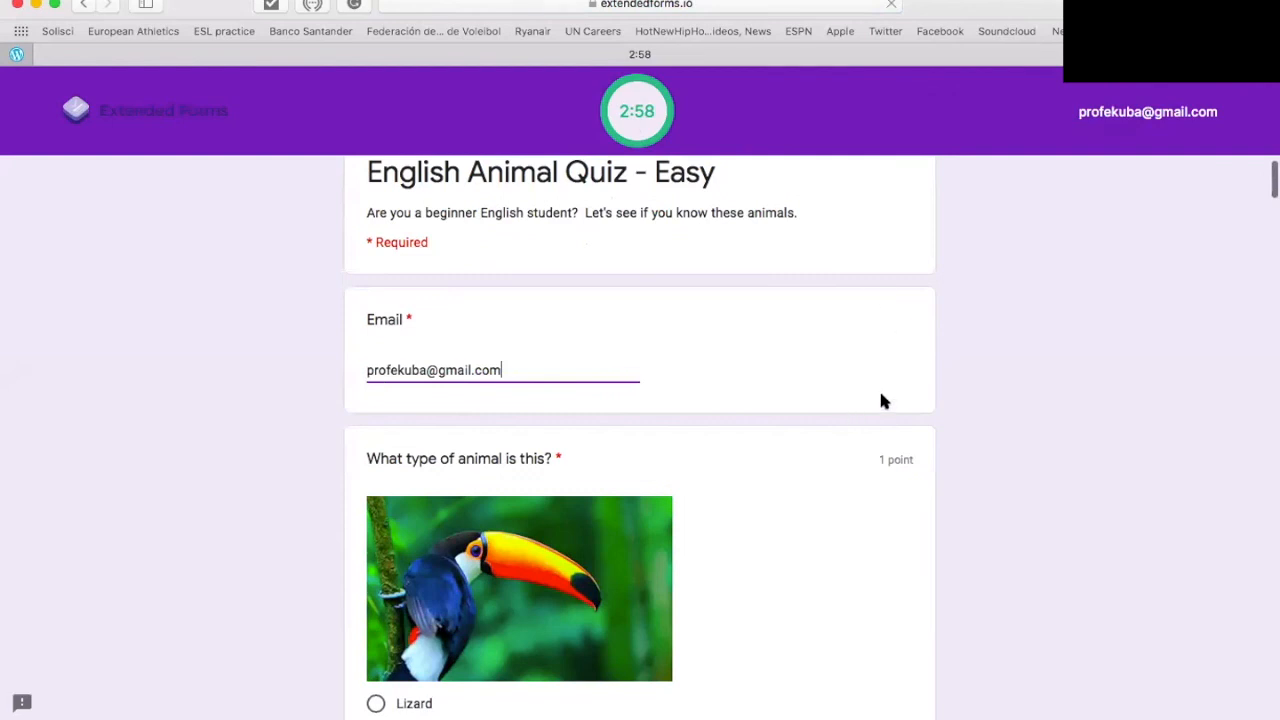
pyautogui.scroll(-5, 881, 420)
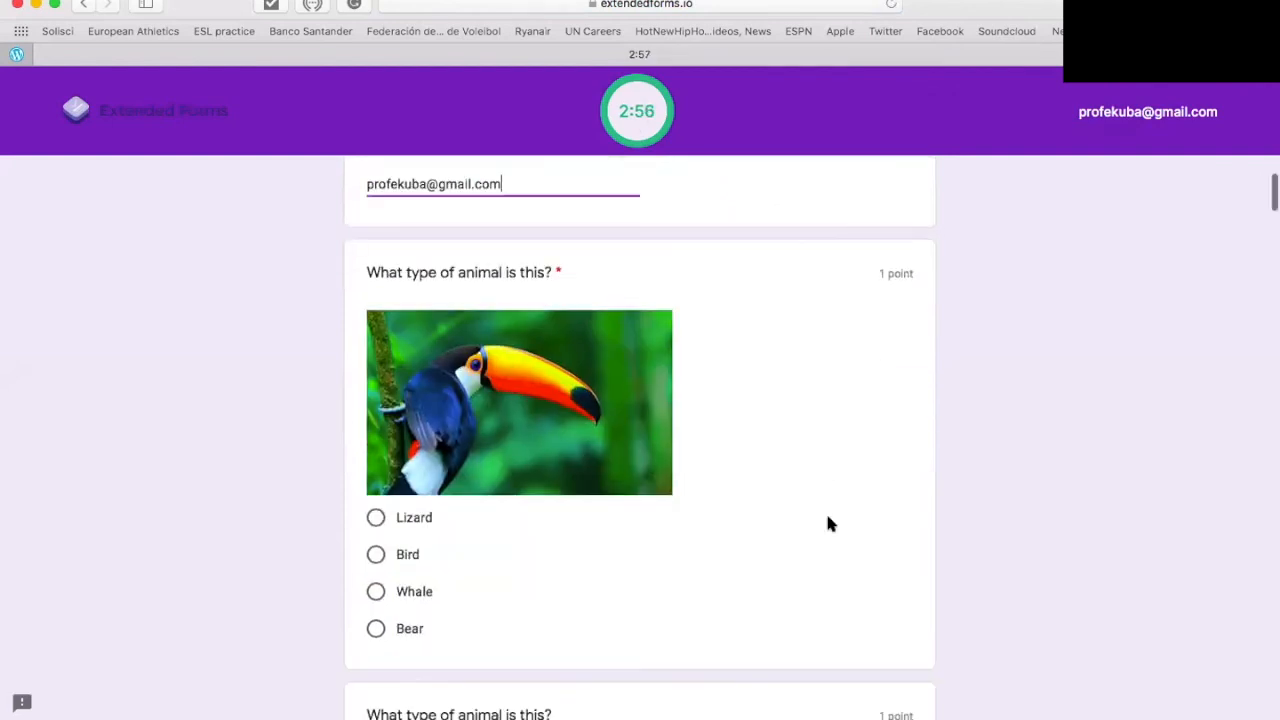
pyautogui.click(383, 489)
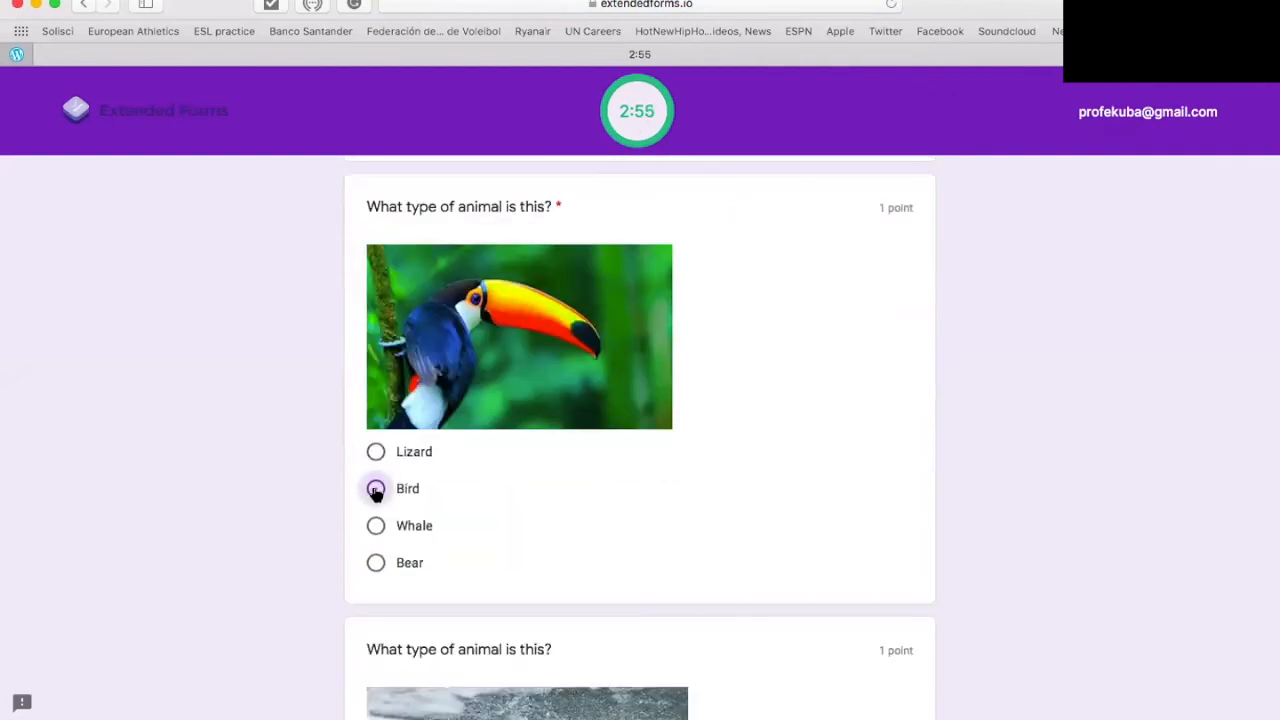
pyautogui.scroll(-8, 474, 569)
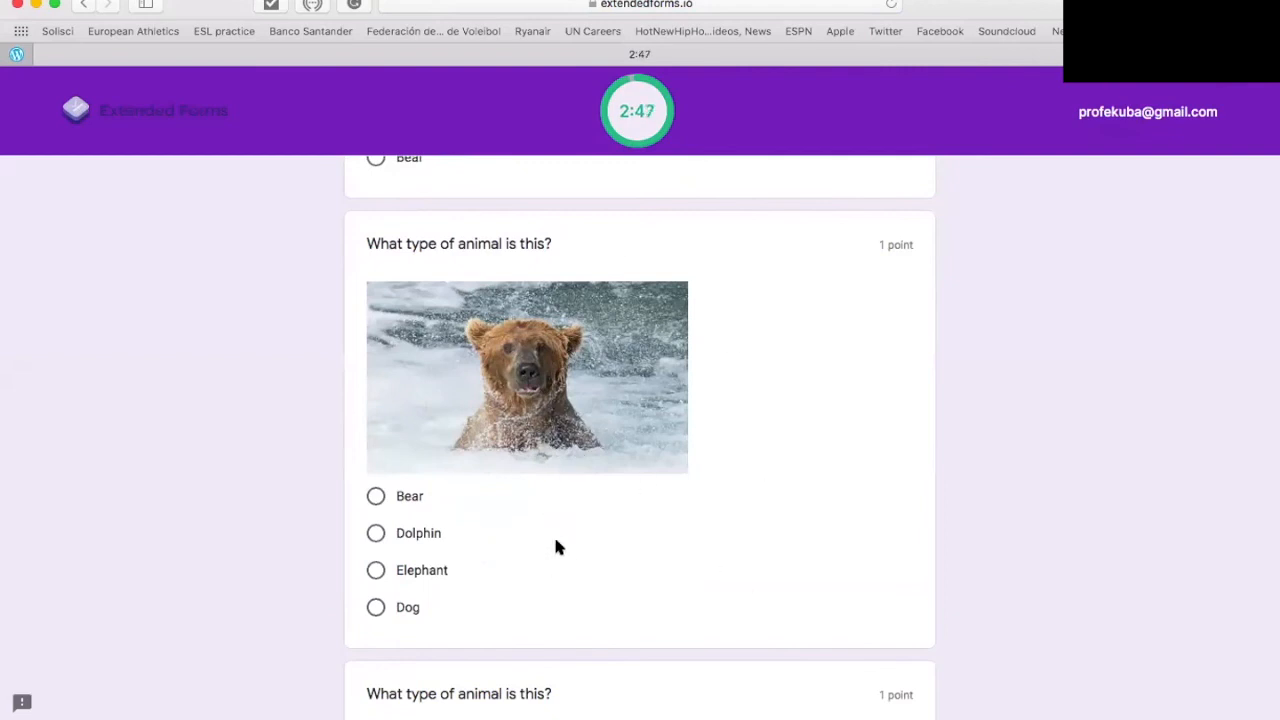
pyautogui.click(375, 496)
pyautogui.scroll(-3, 308, 554)
pyautogui.scroll(-7, 308, 554)
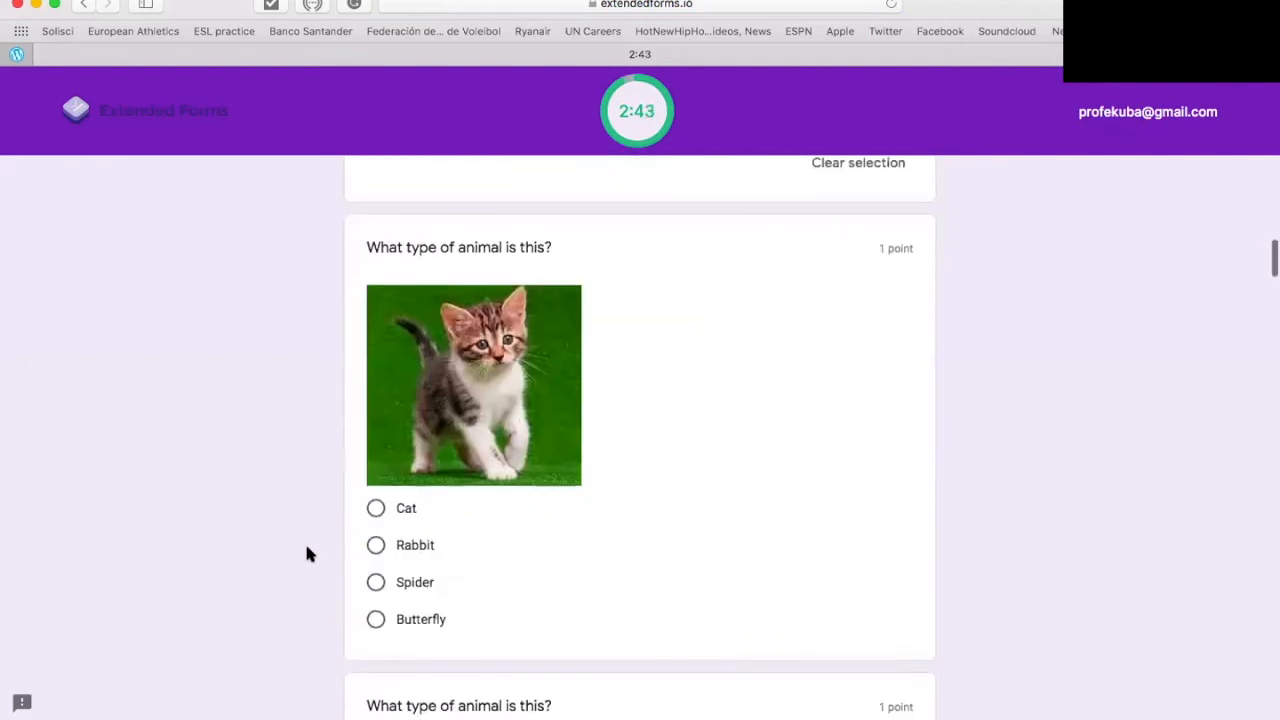
pyautogui.click(375, 510)
pyautogui.scroll(-10, 311, 643)
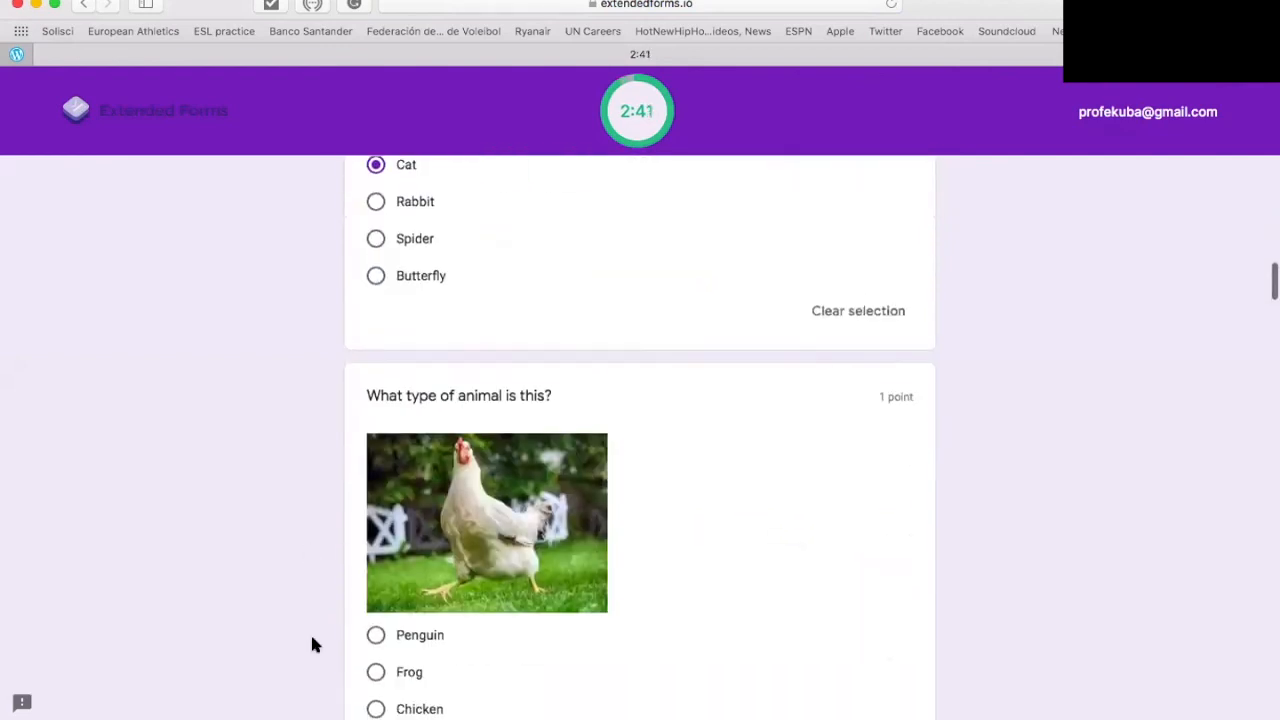
pyautogui.click(375, 437)
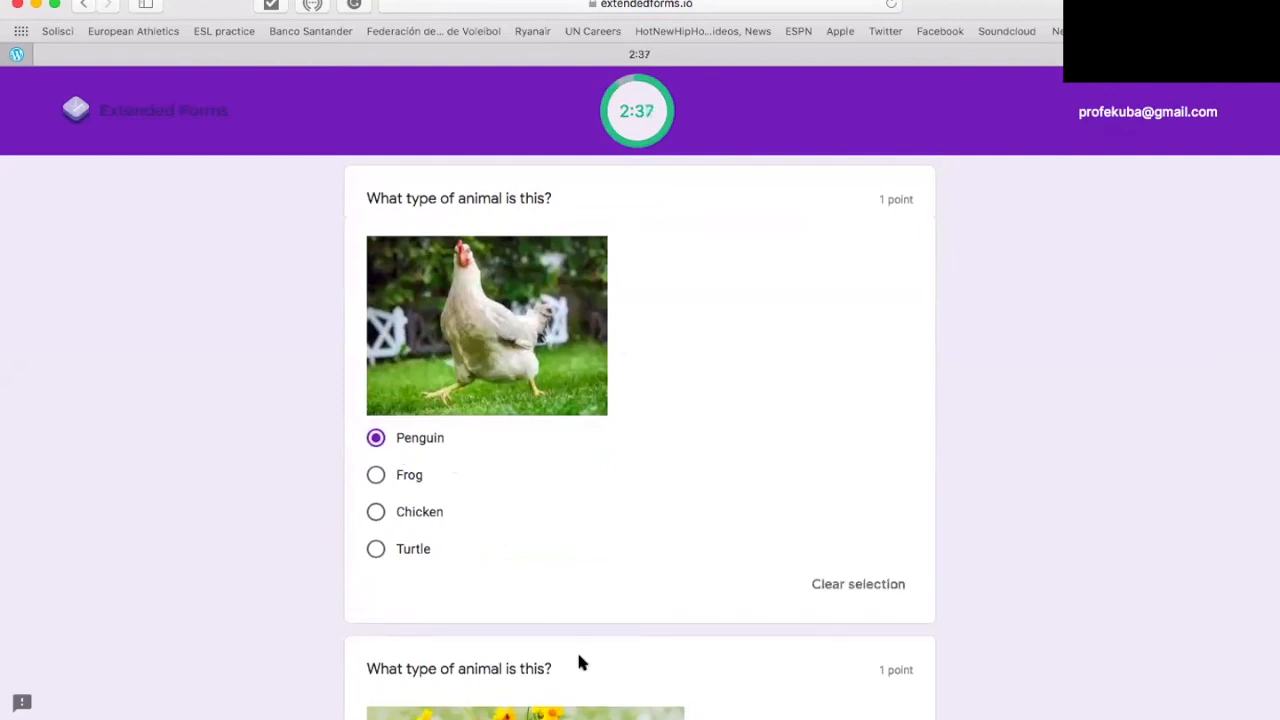
pyautogui.scroll(-5, 626, 631)
pyautogui.click(858, 362)
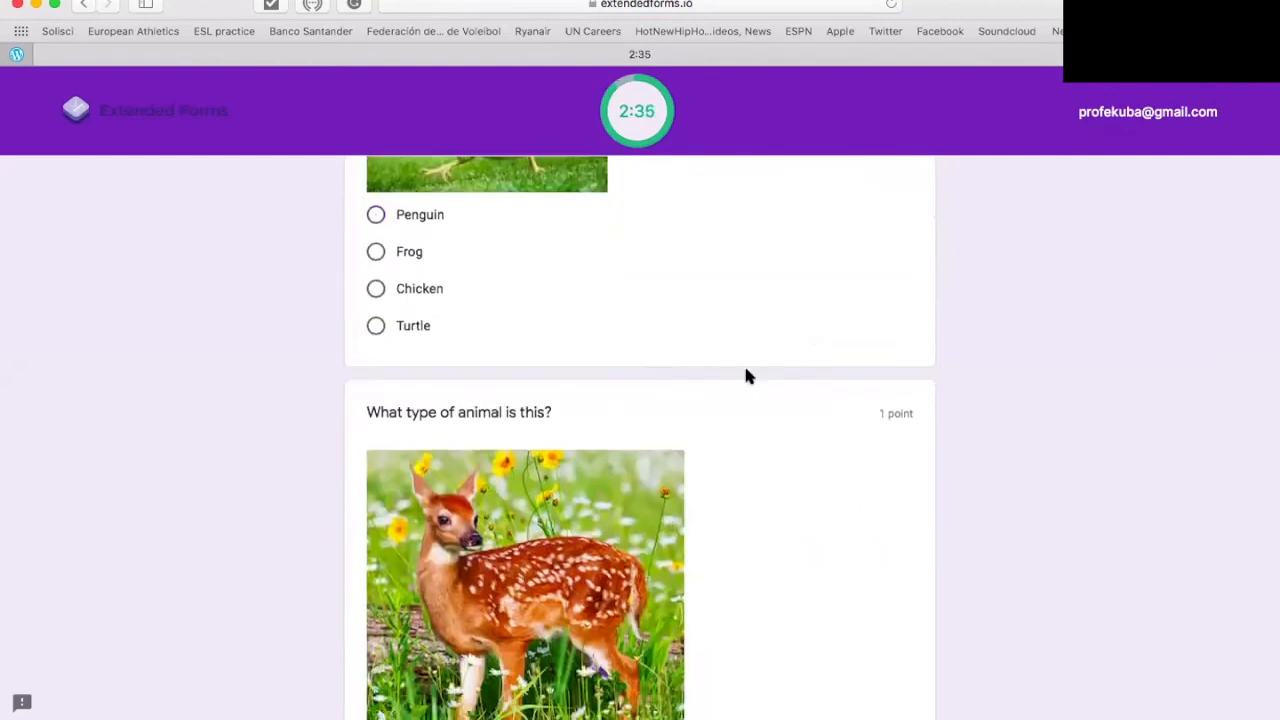
pyautogui.scroll(5, 486, 491)
pyautogui.click(373, 480)
pyautogui.click(373, 551)
pyautogui.click(377, 516)
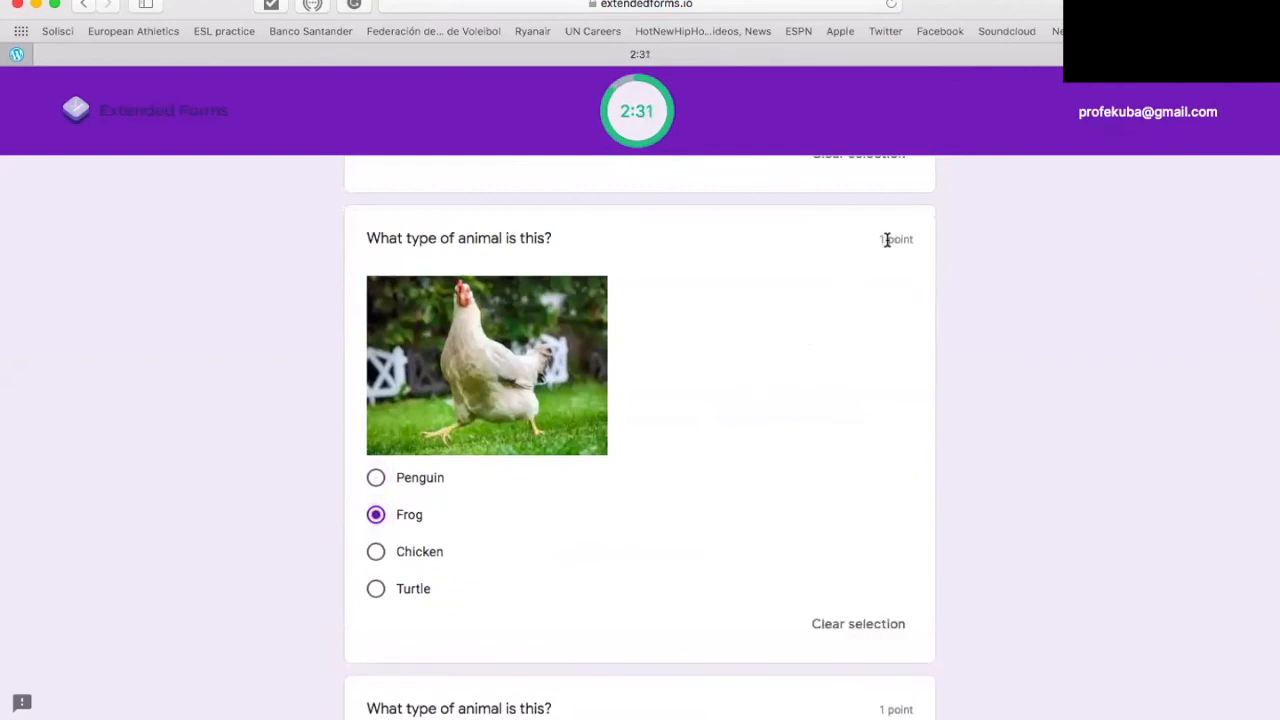
pyautogui.moveTo(877, 239); pyautogui.dragTo(936, 241)
pyautogui.click(57, 478)
# Step: Answer the next six pictures with Deer, Toad, Snail, Giraffe, Shrimp and Meerkat
pyautogui.scroll(-1, 600, 420)
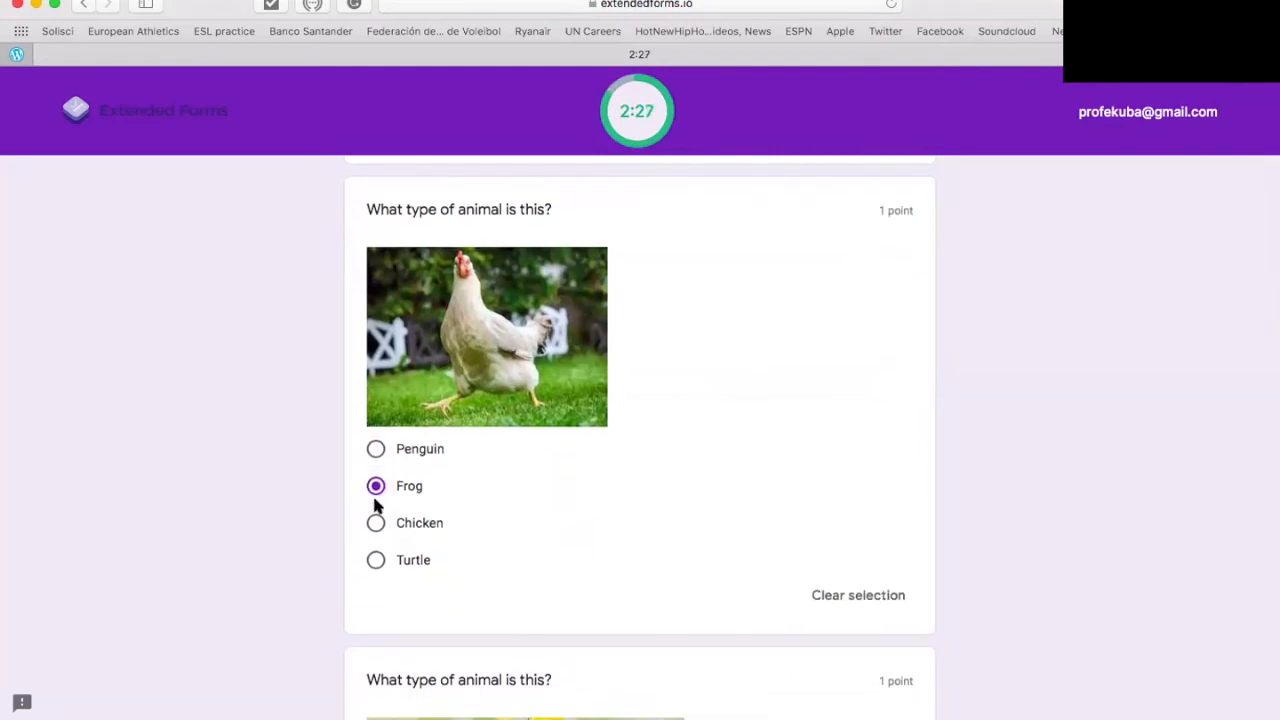
pyautogui.scroll(-5, 349, 565)
pyautogui.click(373, 578)
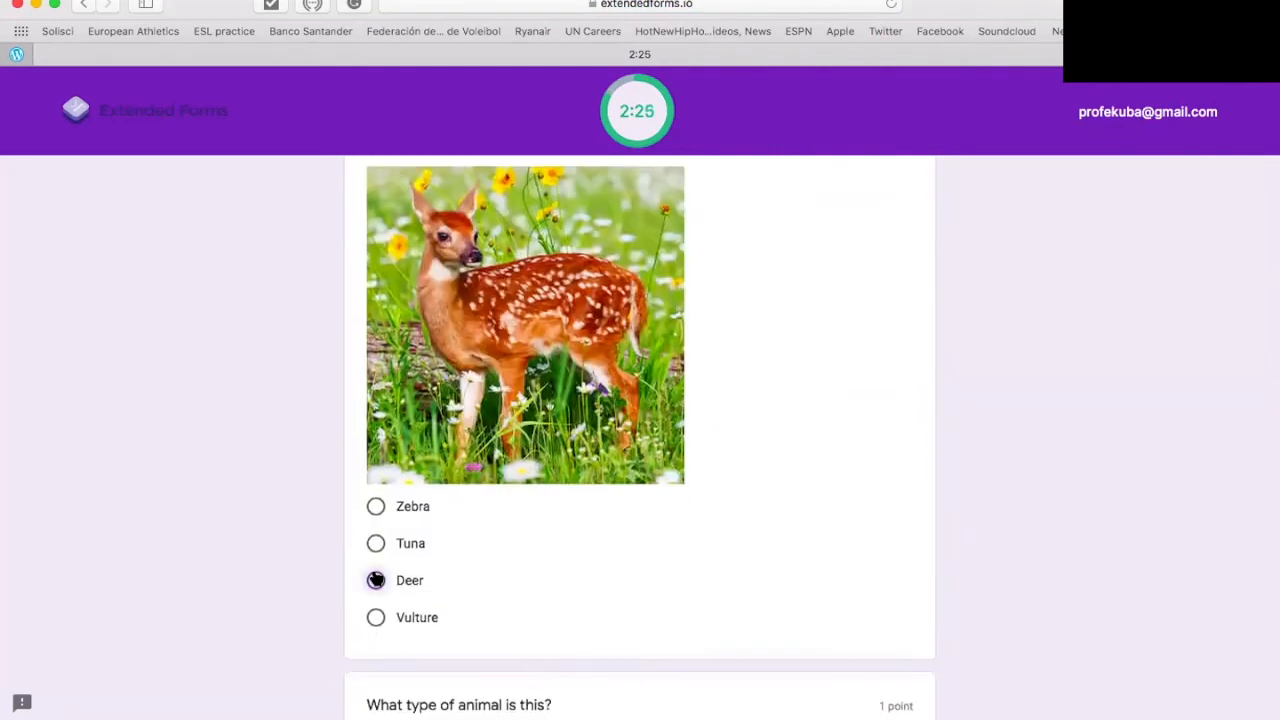
pyautogui.scroll(-3, 376, 577)
pyautogui.scroll(-5, 377, 577)
pyautogui.click(375, 538)
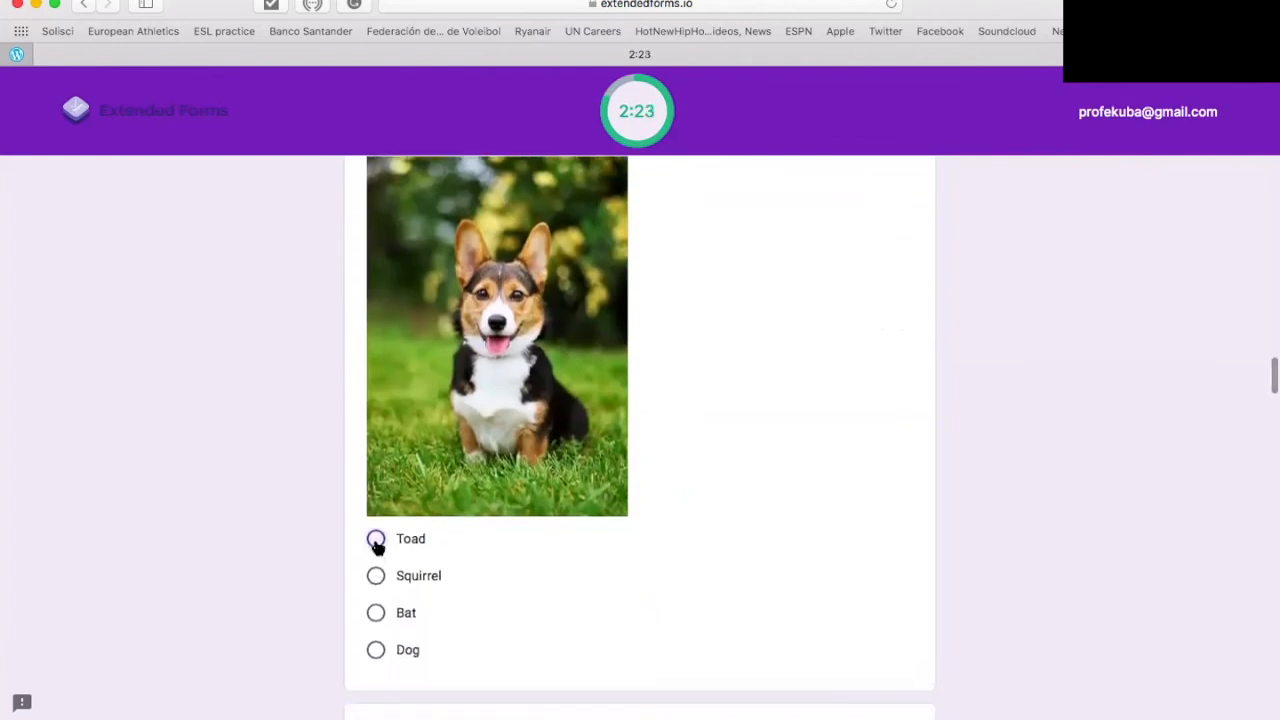
pyautogui.scroll(-5, 378, 548)
pyautogui.scroll(-3, 377, 560)
pyautogui.click(375, 597)
pyautogui.scroll(-10, 377, 598)
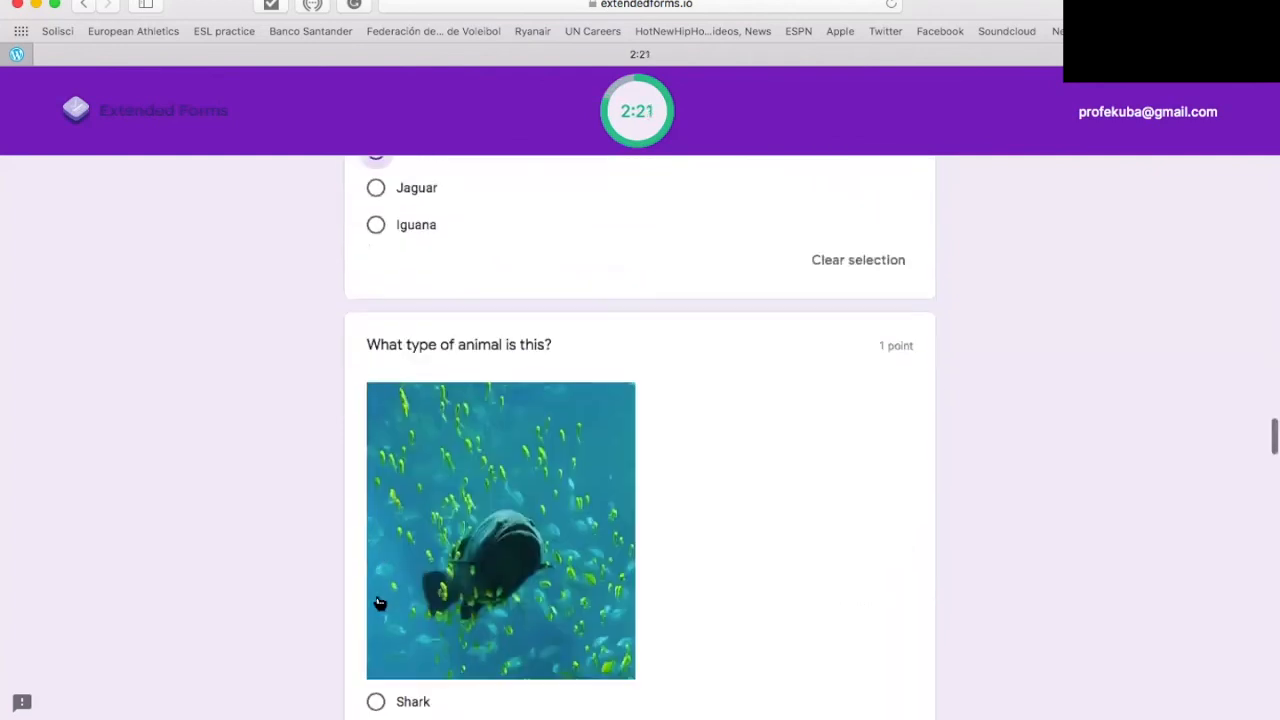
pyautogui.click(375, 587)
pyautogui.scroll(-5, 376, 587)
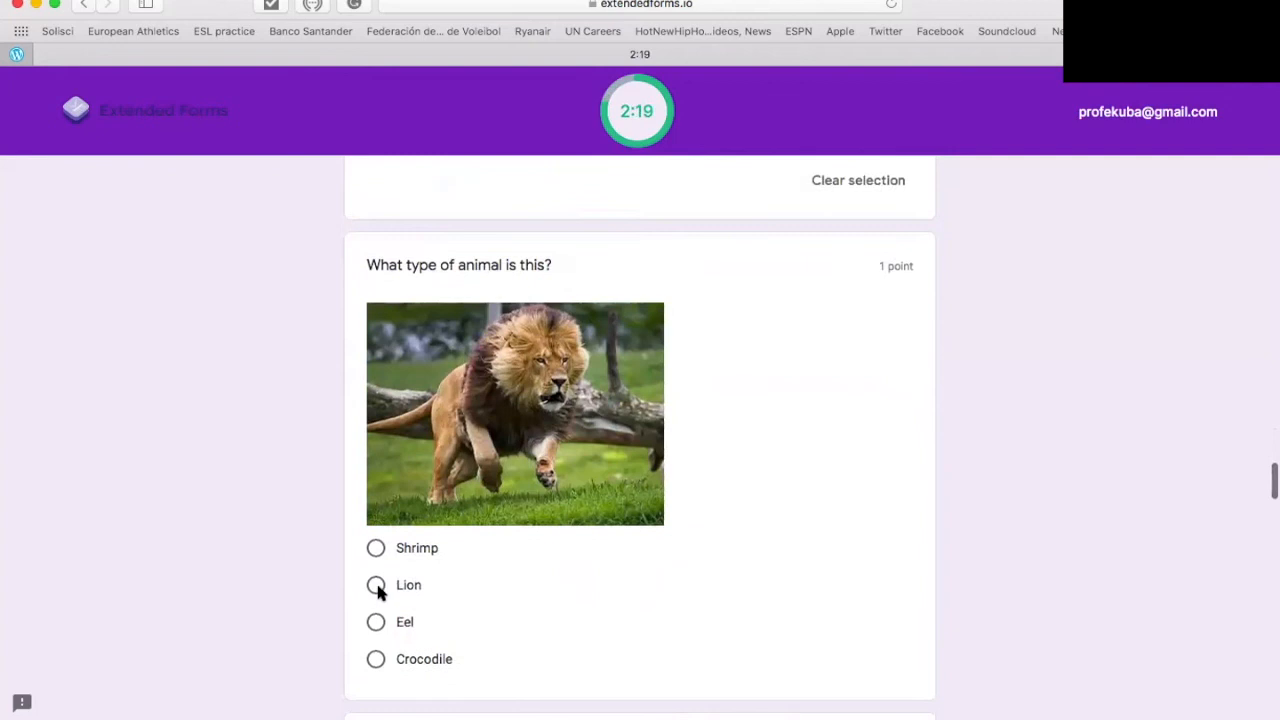
pyautogui.click(375, 538)
pyautogui.scroll(-5, 372, 540)
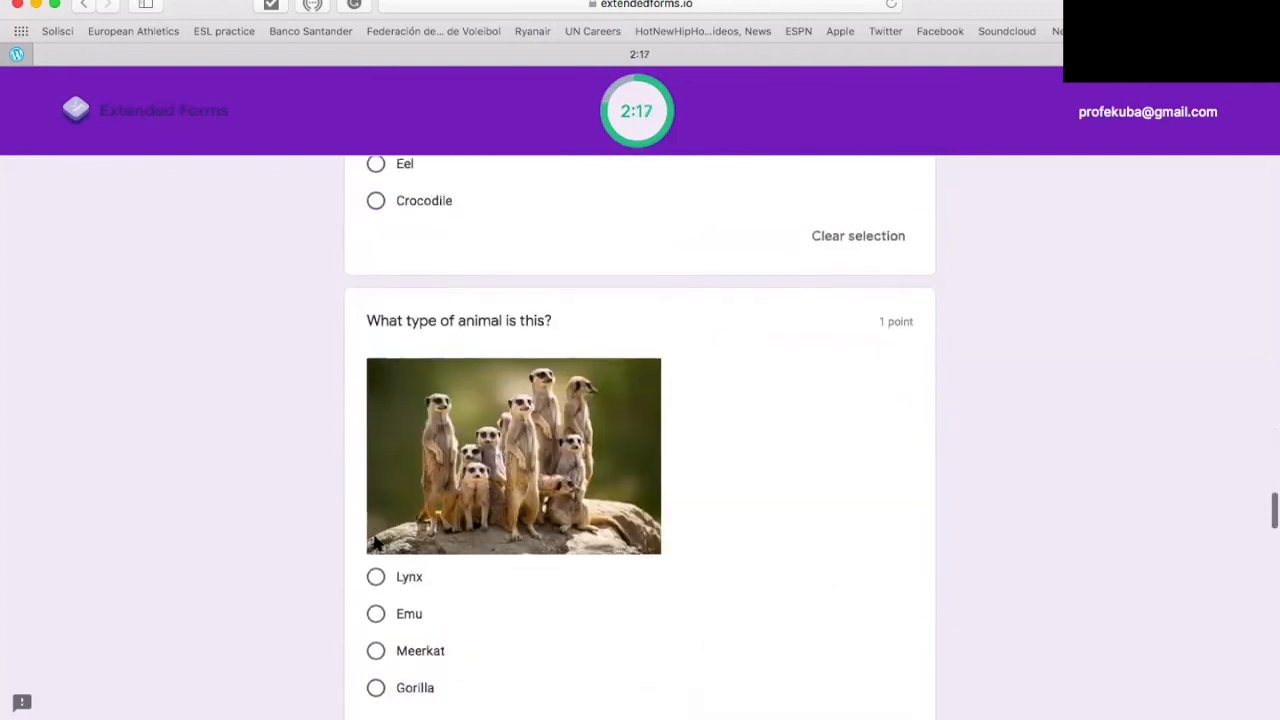
pyautogui.click(375, 544)
# Step: Answer the last five pictures with Monkey, Fox, Seal, Tiger and Duck
pyautogui.scroll(-5, 300, 596)
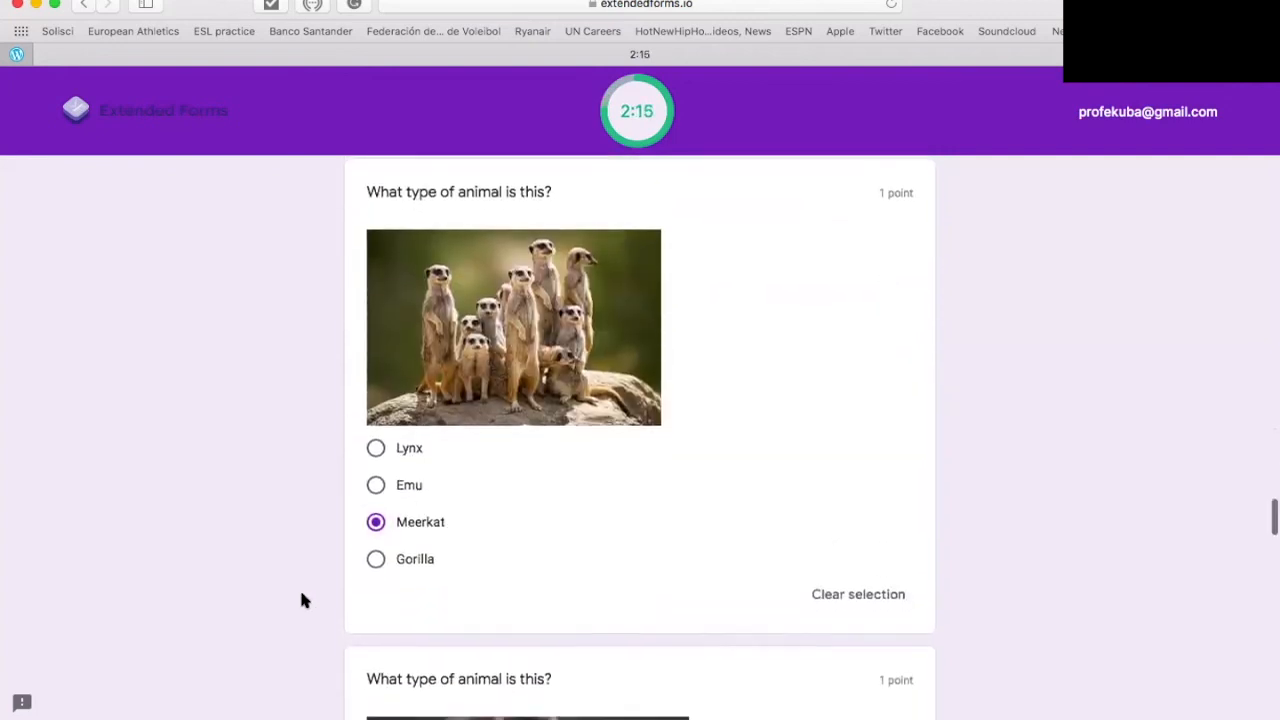
pyautogui.scroll(-2, 300, 596)
pyautogui.click(375, 503)
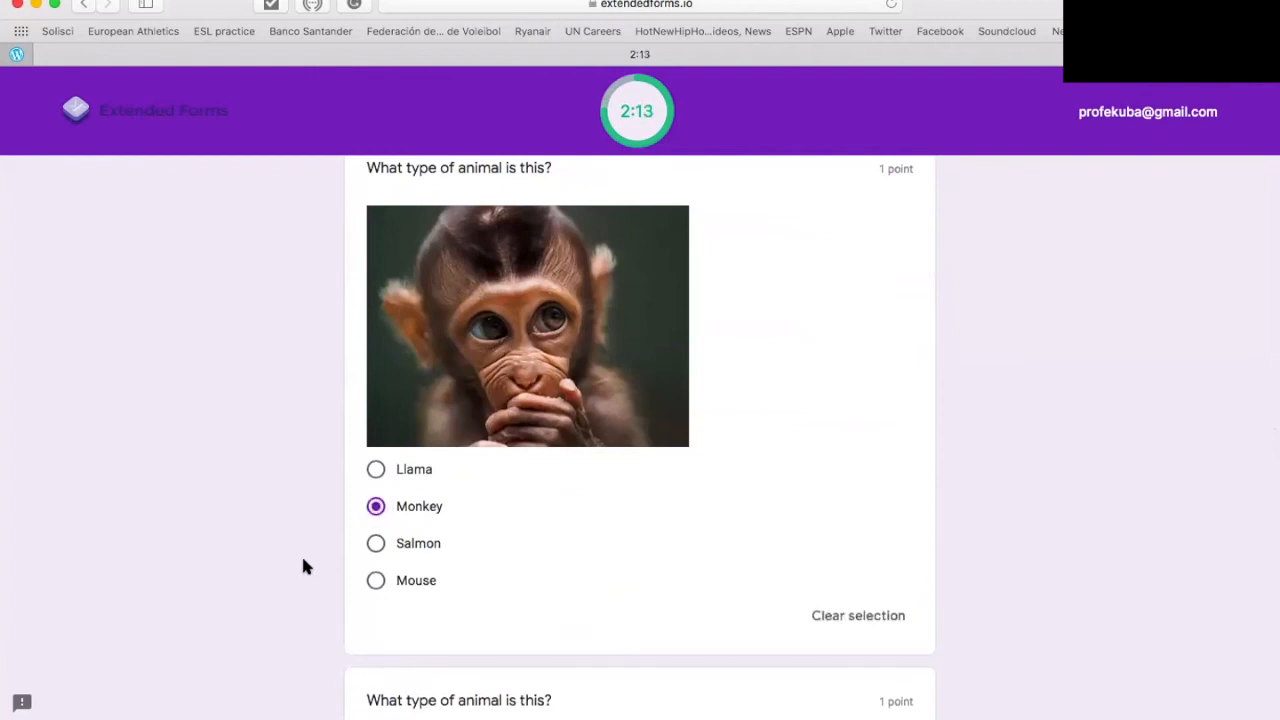
pyautogui.scroll(-5, 303, 566)
pyautogui.click(375, 641)
pyautogui.scroll(-5, 375, 645)
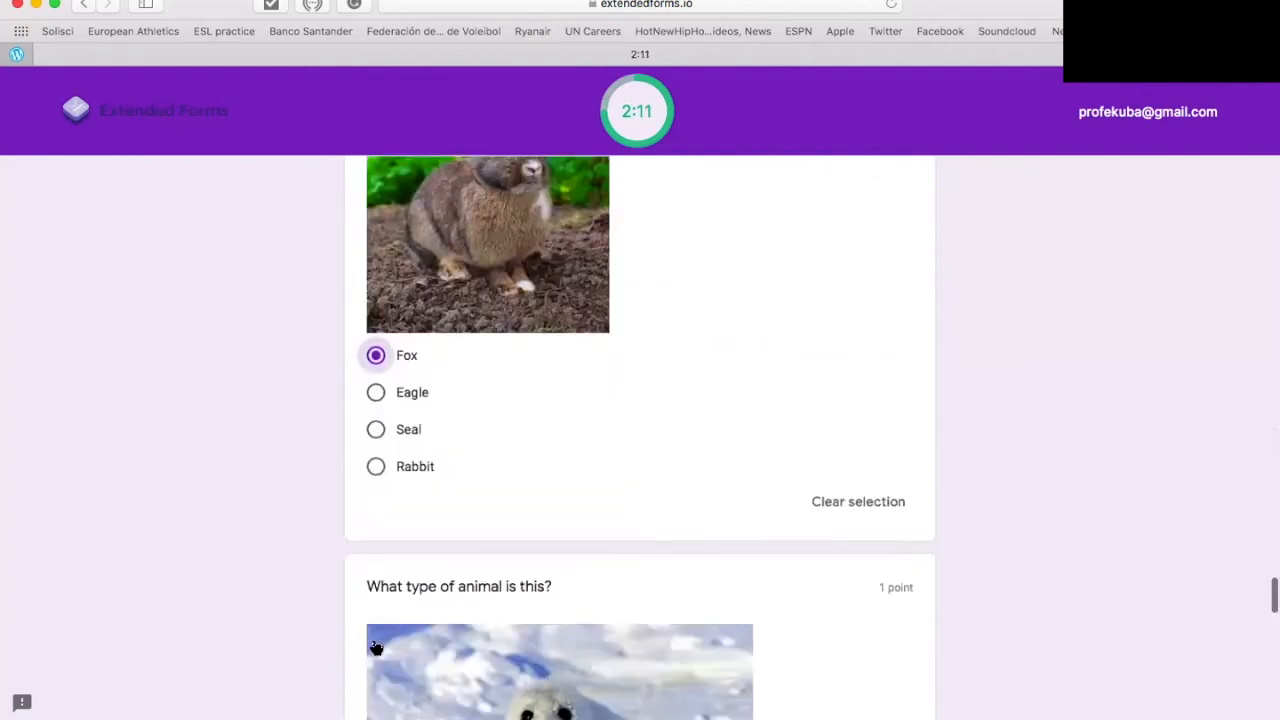
pyautogui.scroll(-2, 380, 610)
pyautogui.click(376, 569)
pyautogui.scroll(-5, 378, 572)
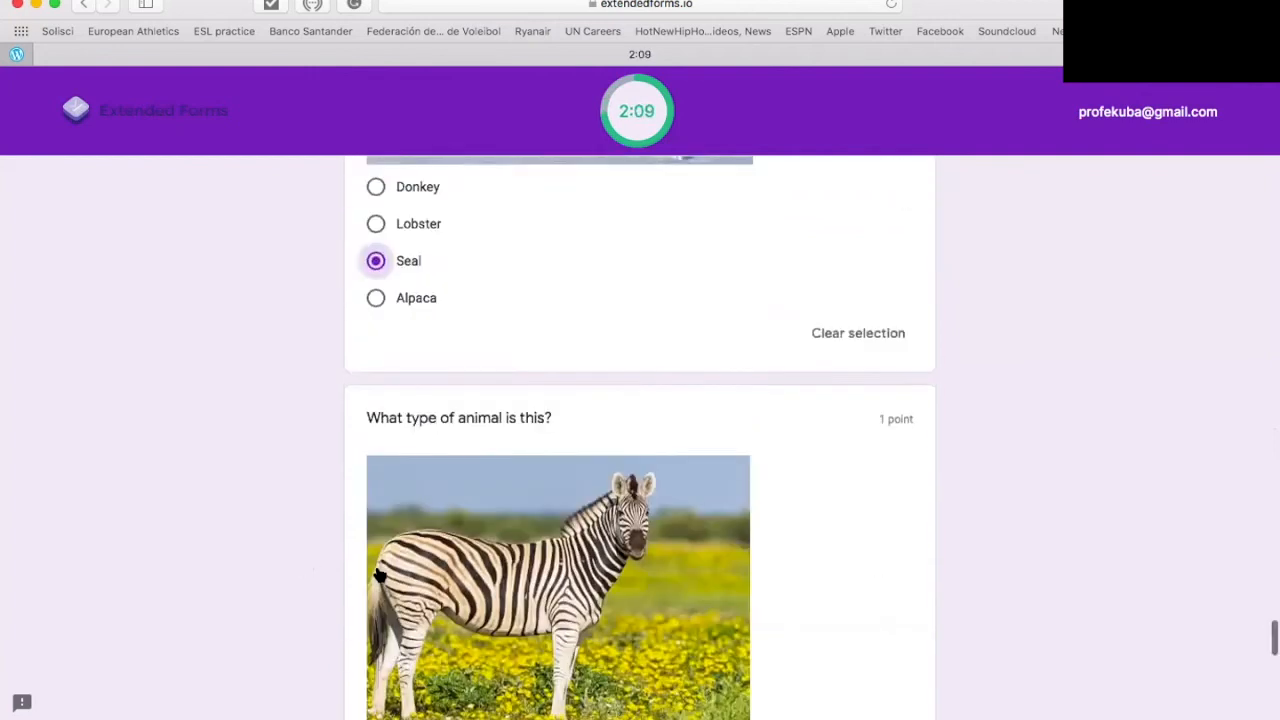
pyautogui.click(375, 599)
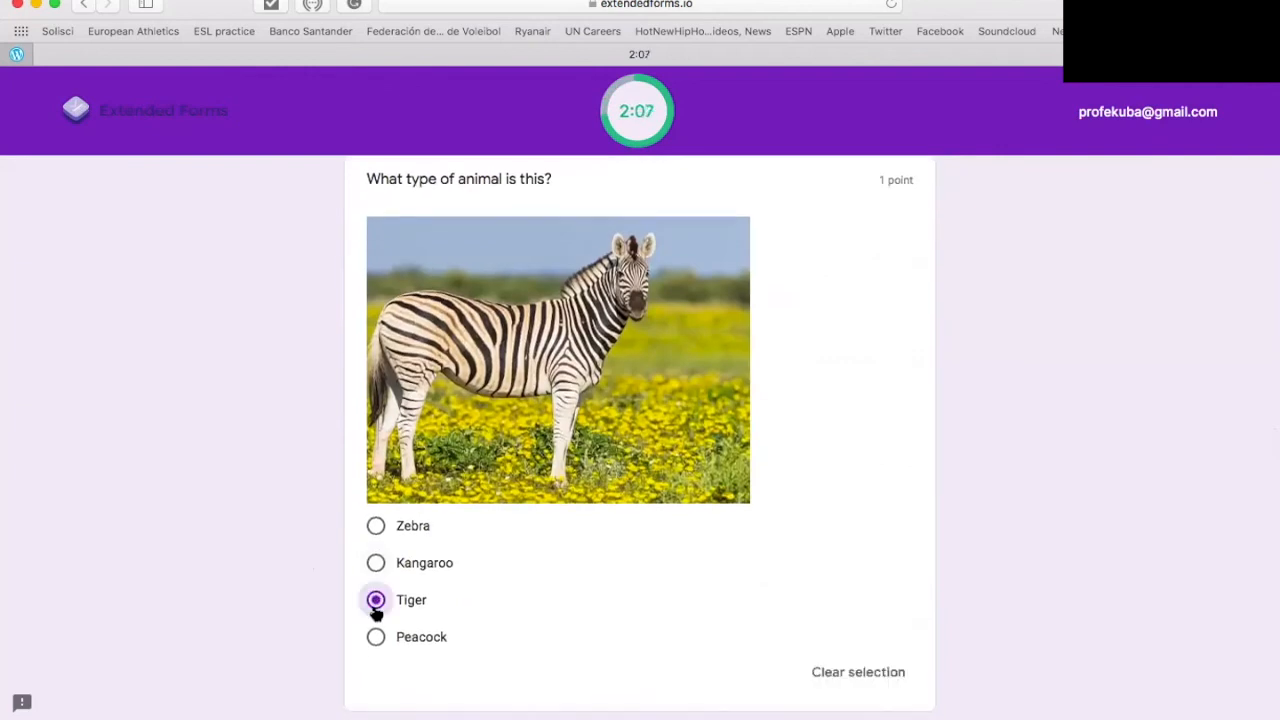
pyautogui.scroll(-5, 271, 597)
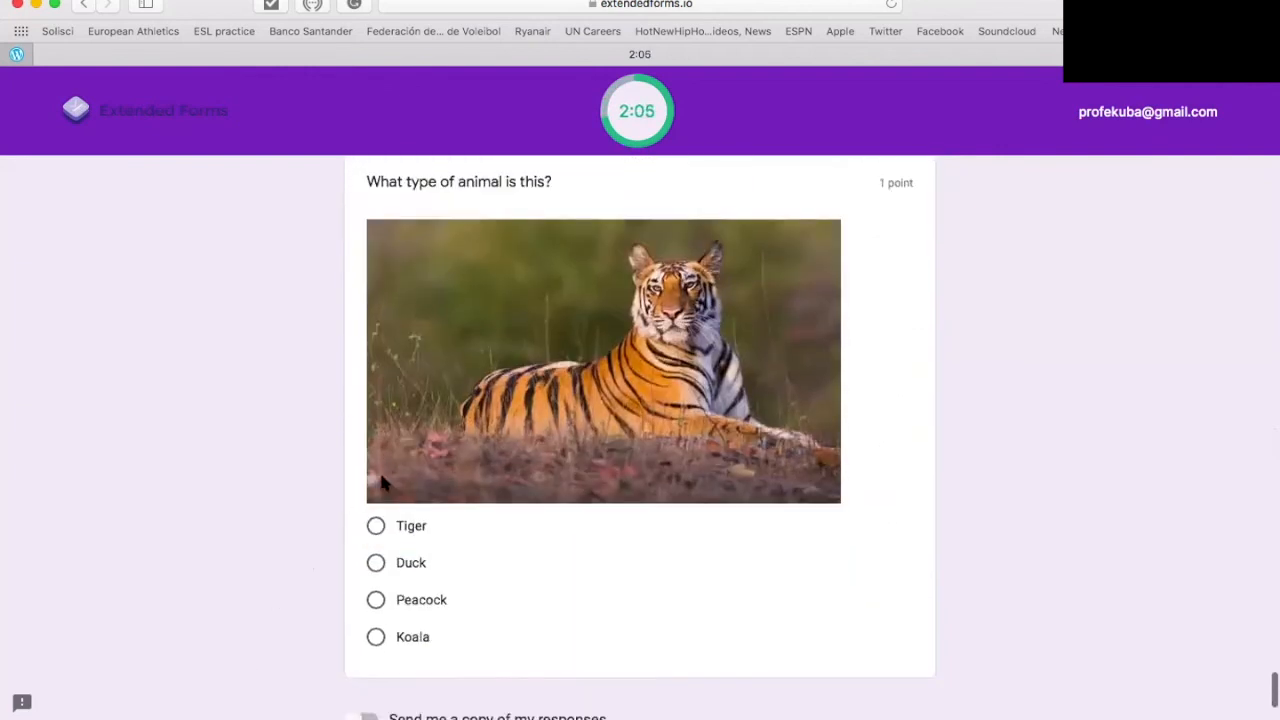
pyautogui.click(376, 565)
pyautogui.scroll(-4, 375, 566)
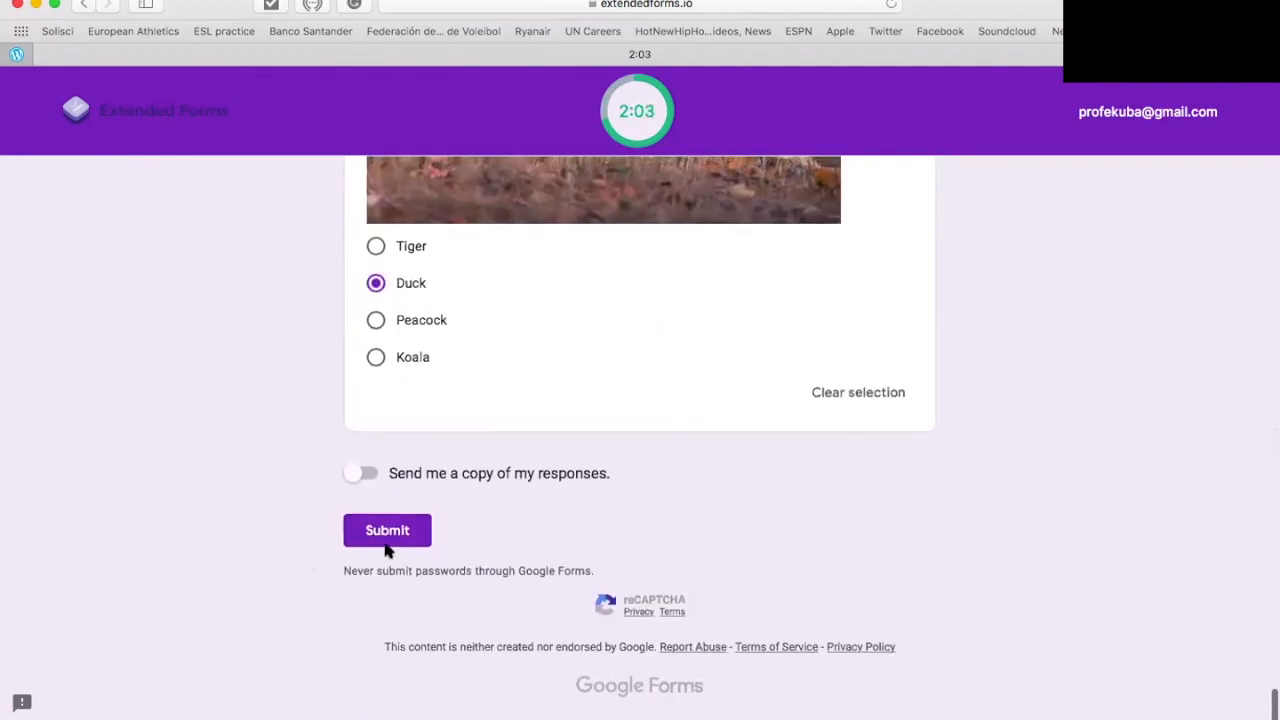
# Step: Submit the quiz without an e-mailed copy and open the graded score view
pyautogui.click(366, 472)
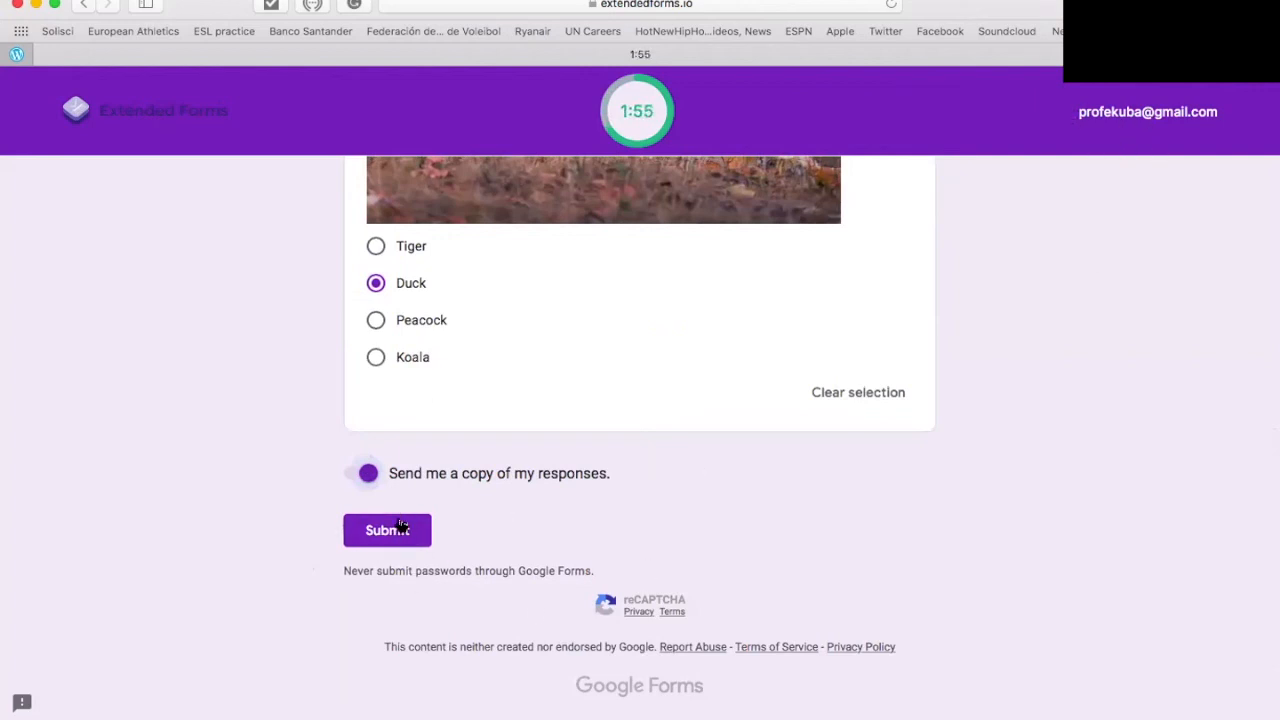
pyautogui.click(365, 470)
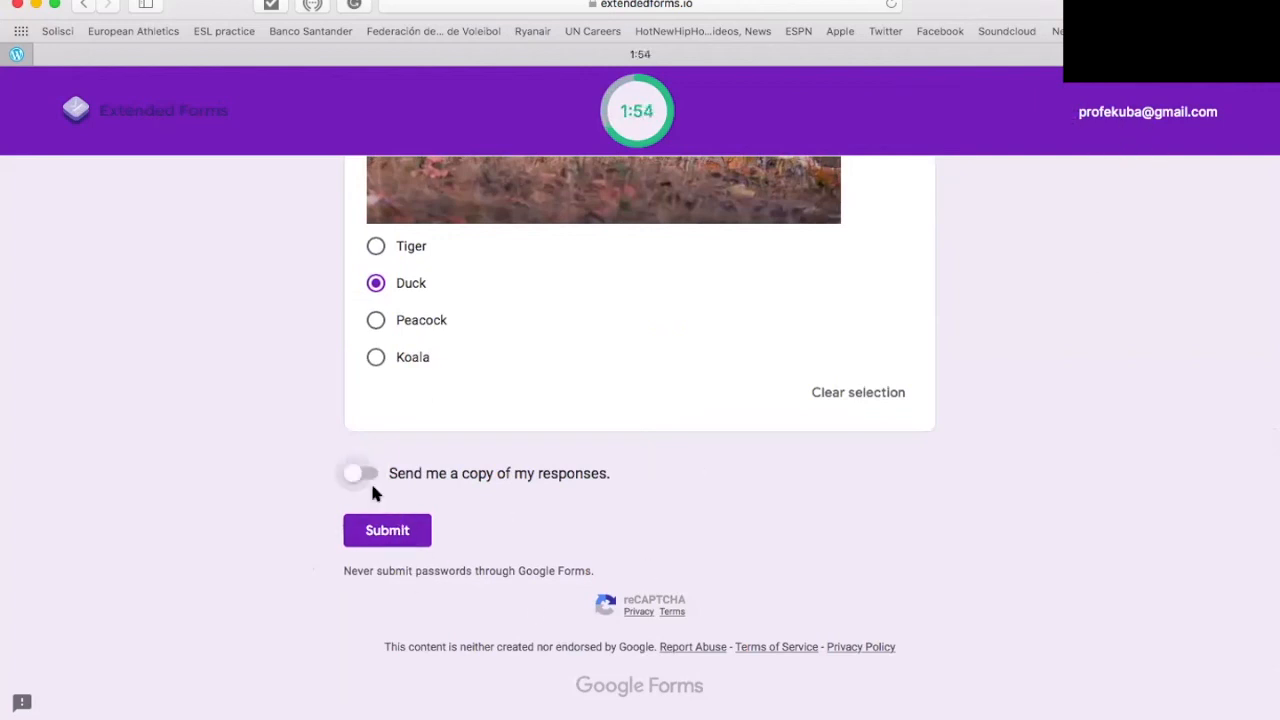
pyautogui.click(406, 532)
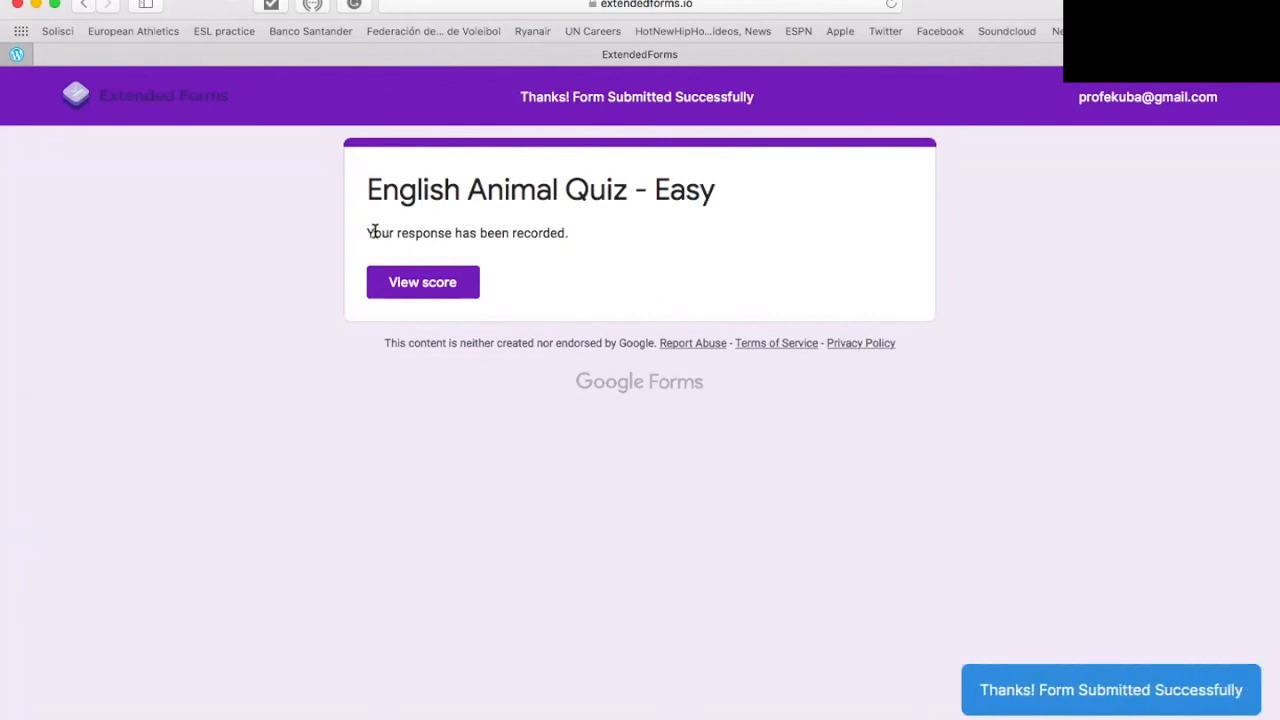
pyautogui.moveTo(374, 232); pyautogui.dragTo(614, 229)
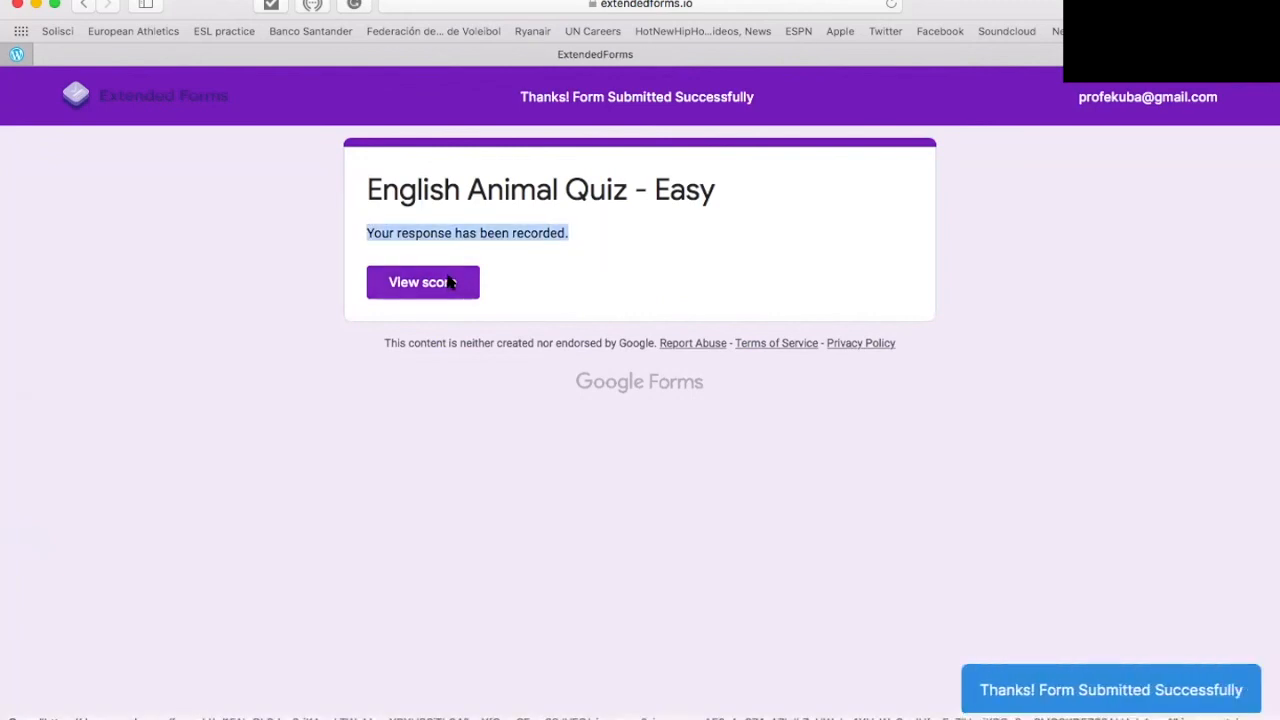
pyautogui.click(450, 283)
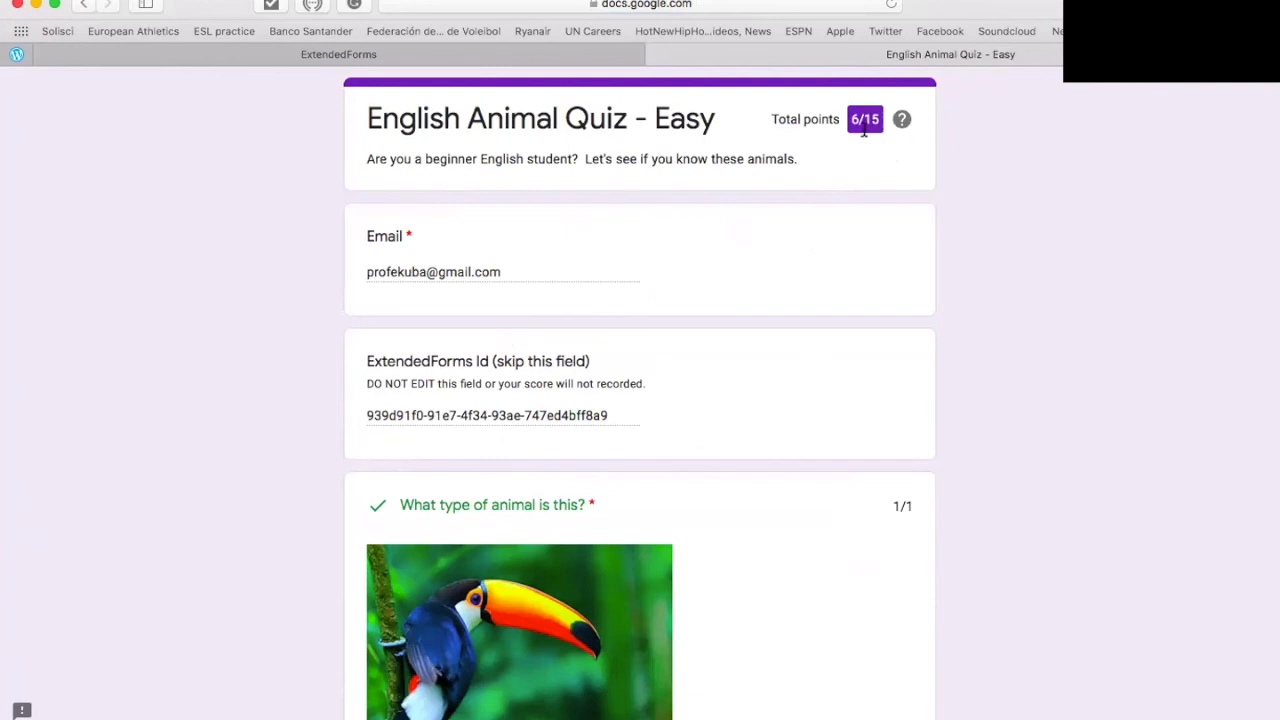
pyautogui.scroll(-10, 744, 435)
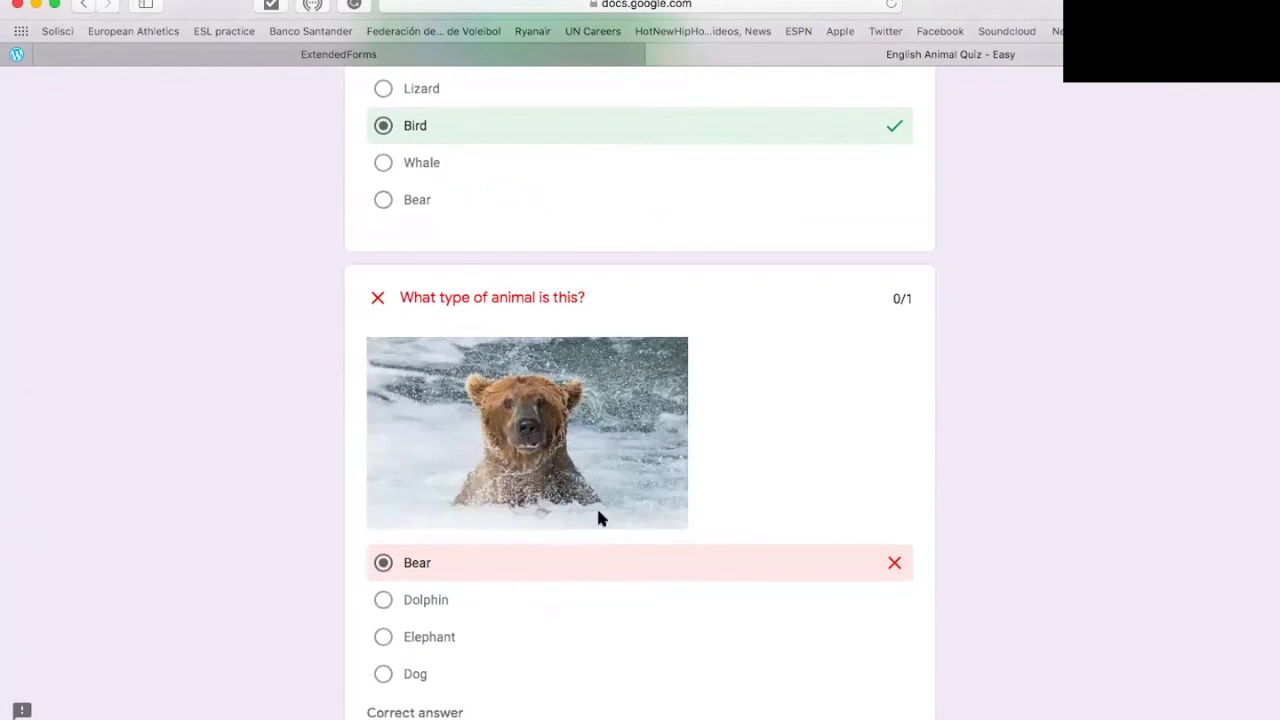
pyautogui.scroll(-10, 600, 518)
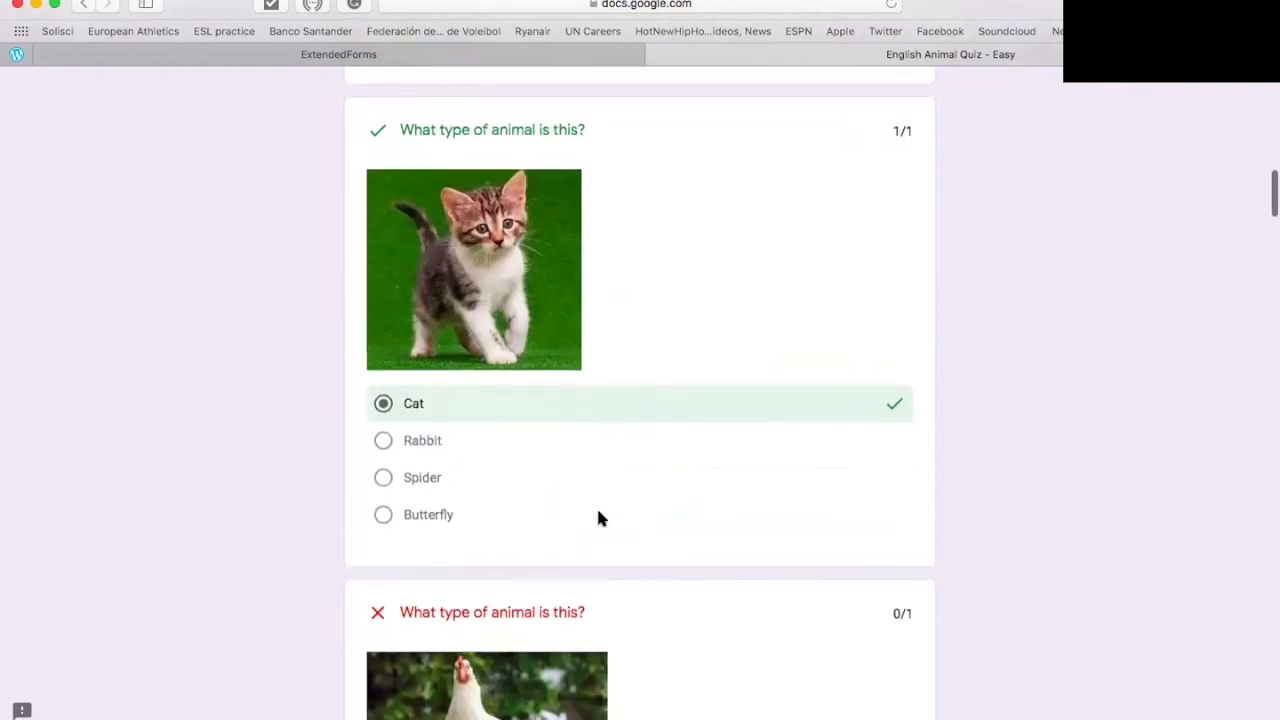
pyautogui.scroll(-10, 596, 505)
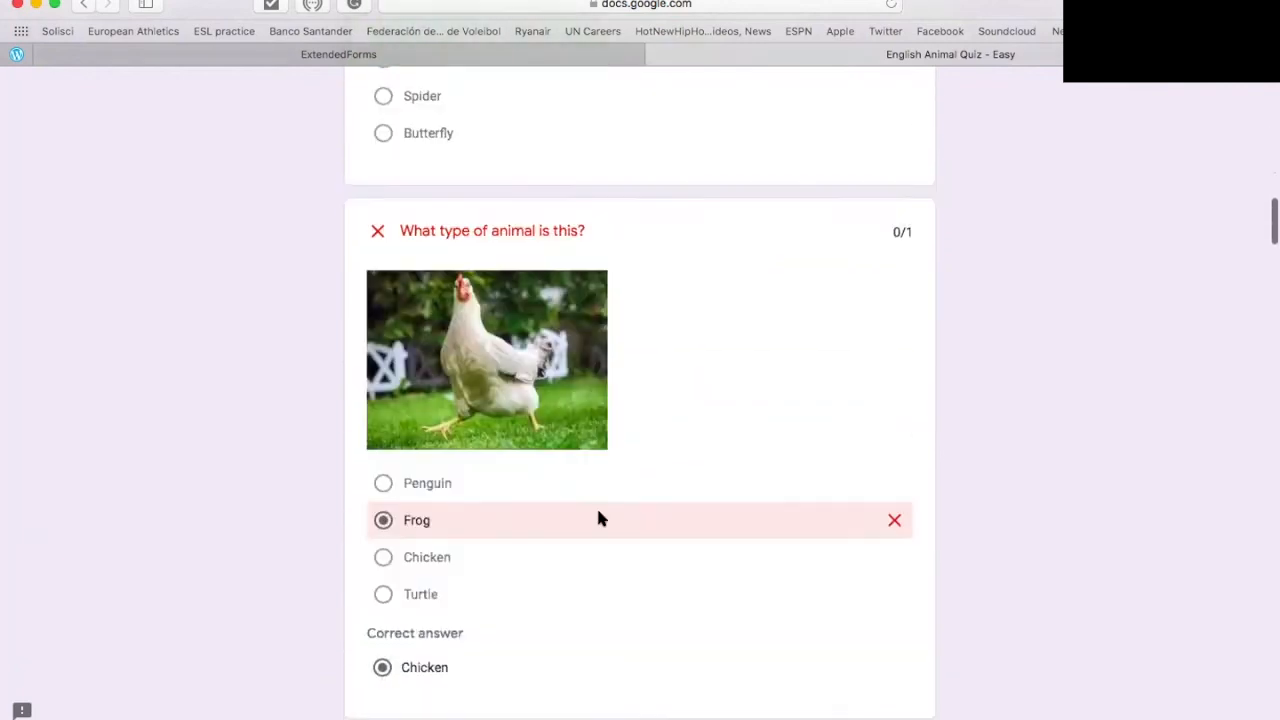
pyautogui.scroll(-5, 608, 403)
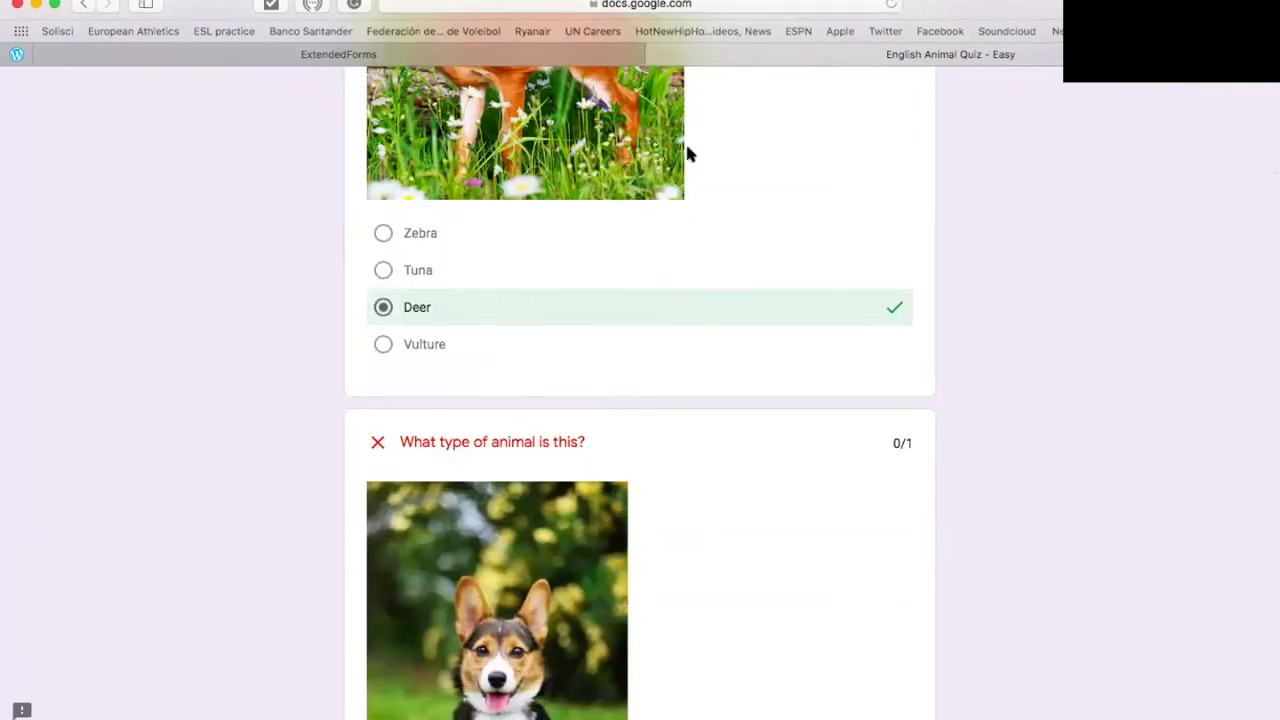
pyautogui.scroll(-10, 784, 404)
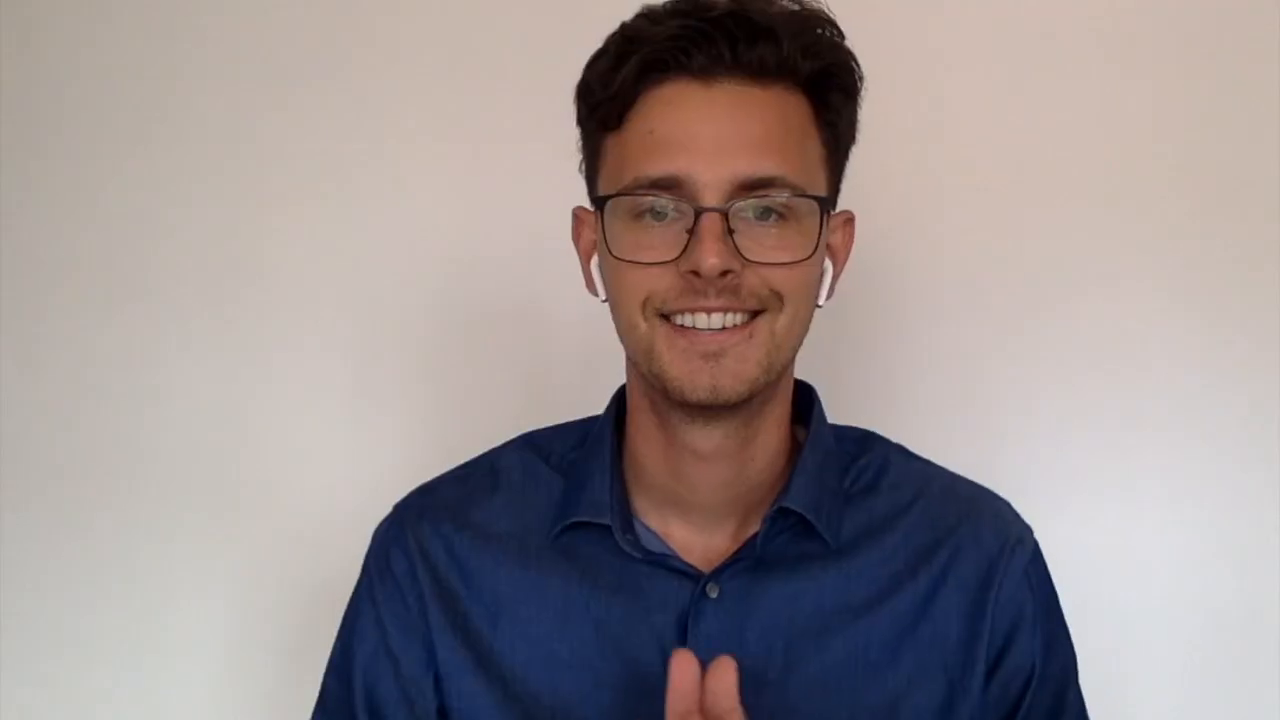